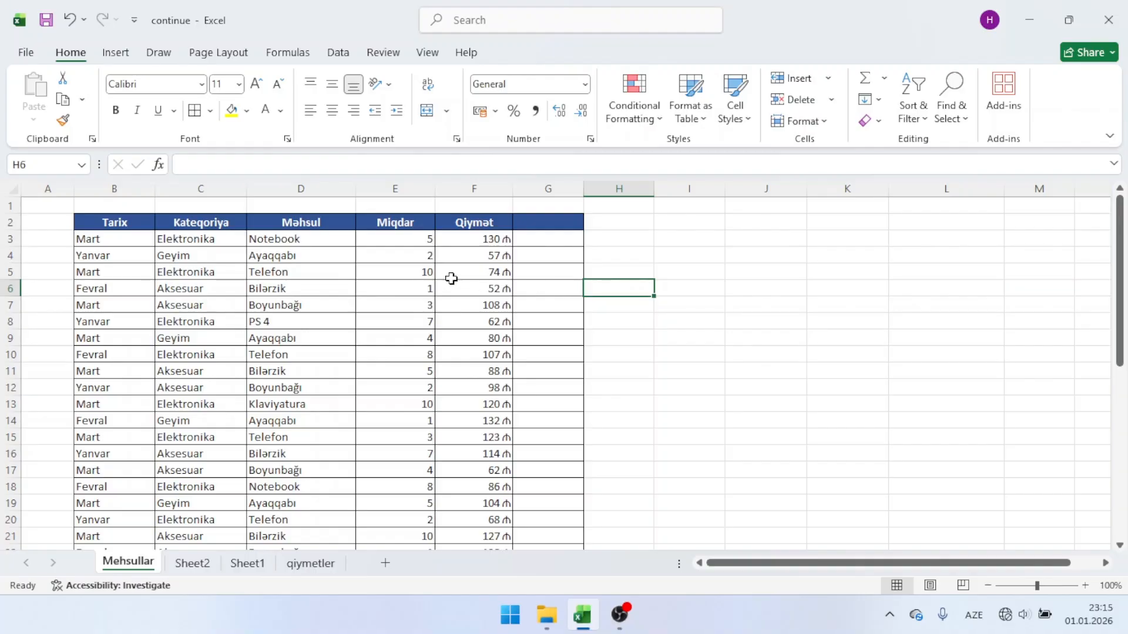
Step: Examine the Tarix, Kateqoriya, Məhsul, Miqdar and Qiymət columns of the product table
left_click_drag(117, 223, 126, 370)
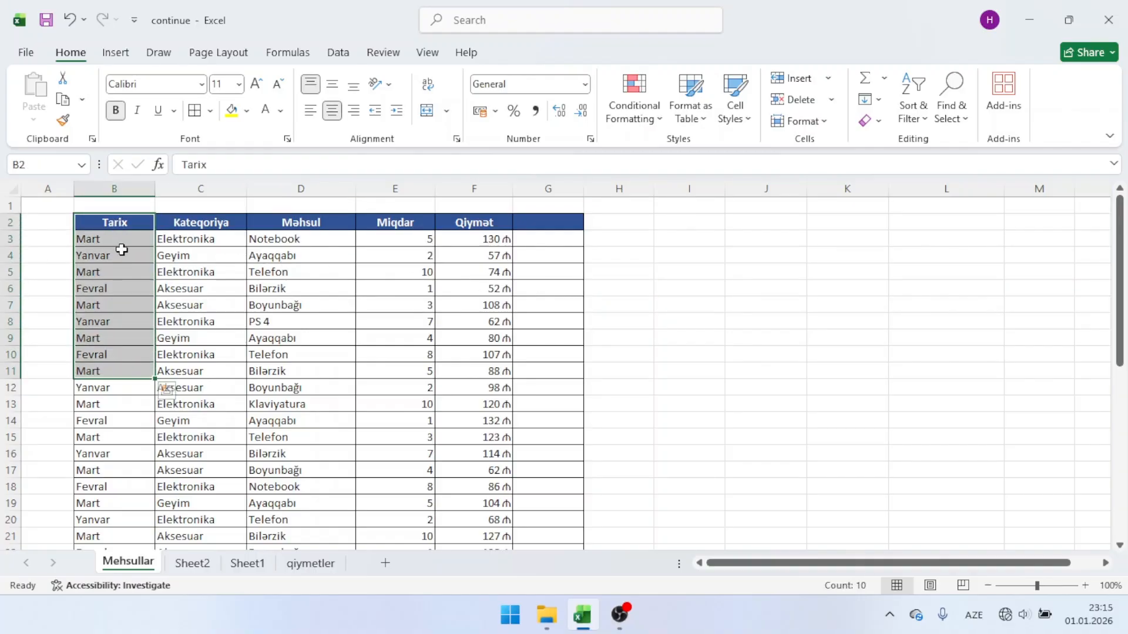
left_click(121, 254)
left_click(136, 290)
left_click_drag(221, 228, 216, 284)
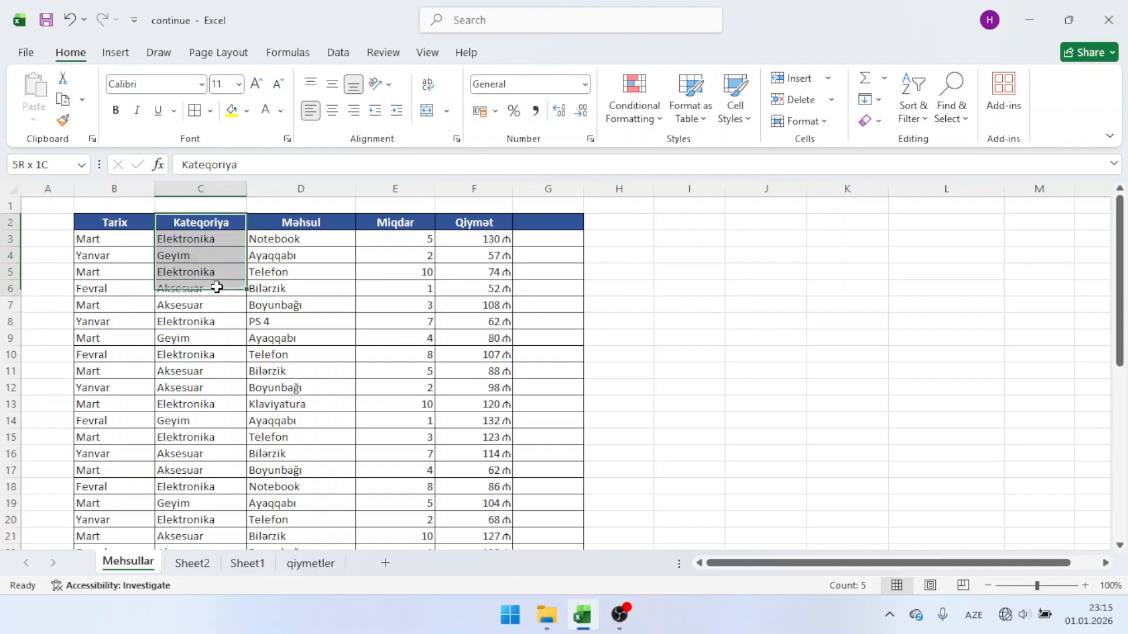
left_click(212, 236)
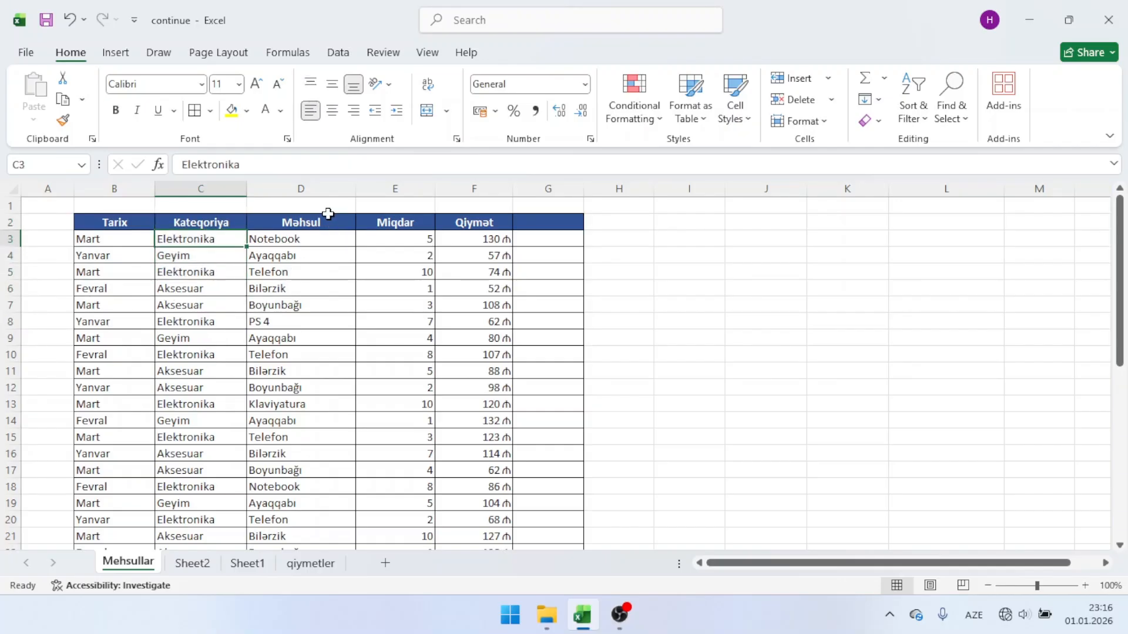
left_click_drag(328, 214, 328, 335)
left_click(218, 238)
left_click(296, 239)
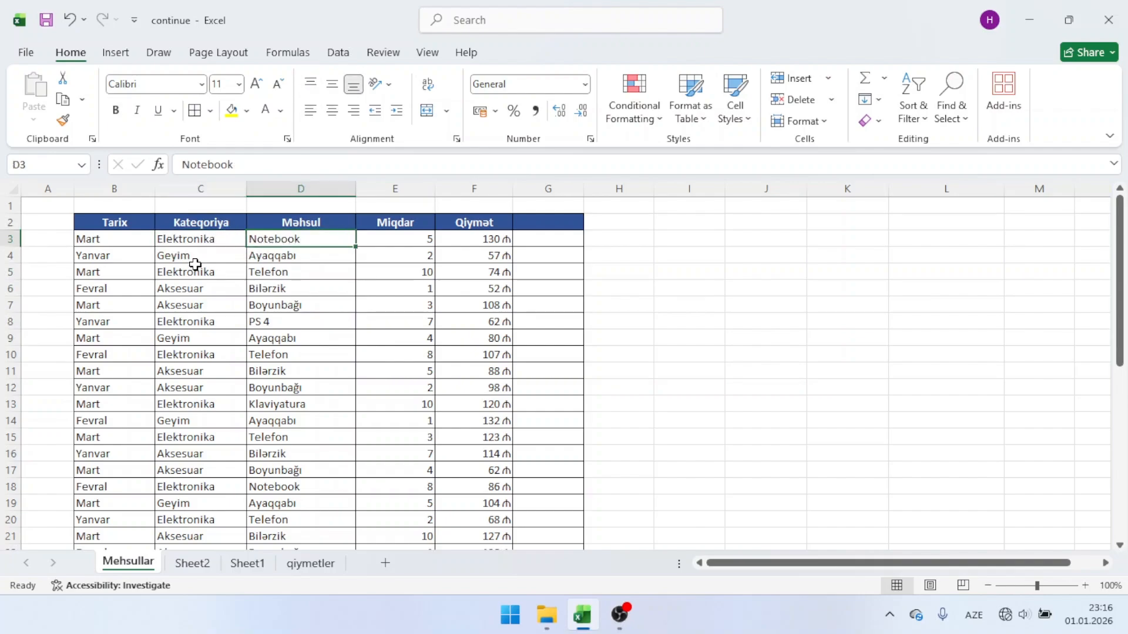
left_click(310, 273)
left_click_drag(175, 242, 191, 362)
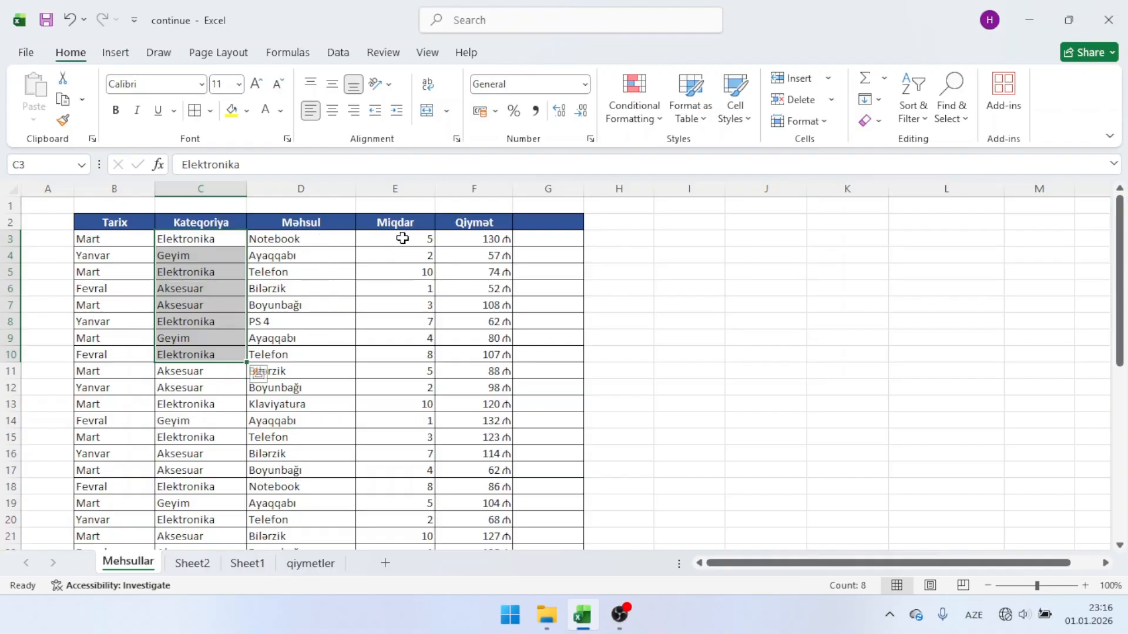
left_click_drag(411, 240, 403, 404)
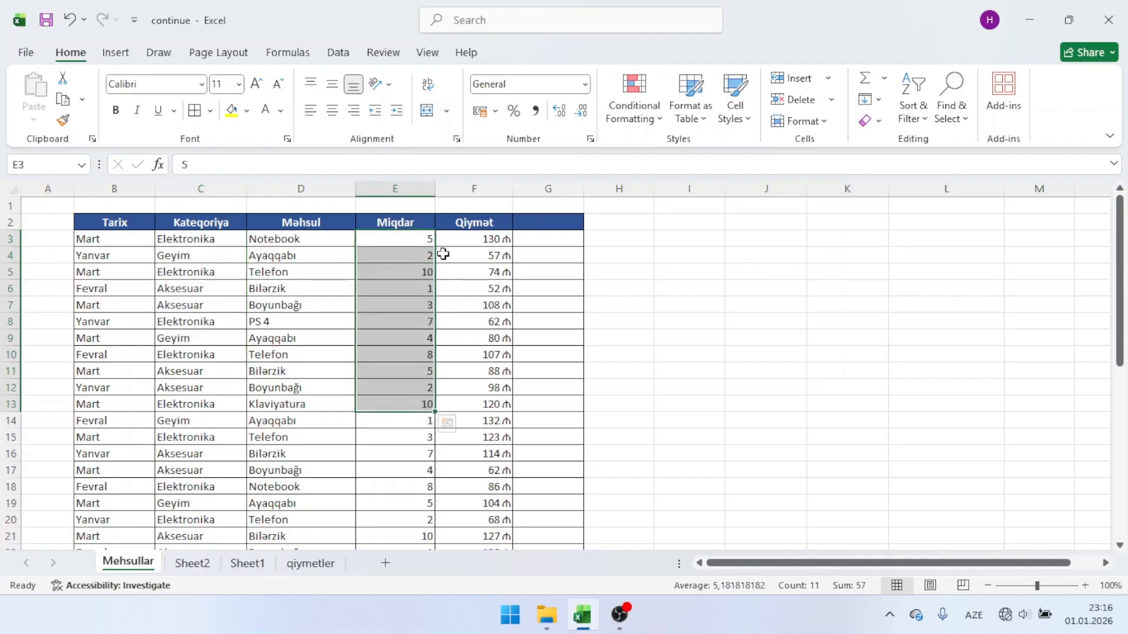
left_click_drag(447, 255, 457, 390)
left_click(720, 316)
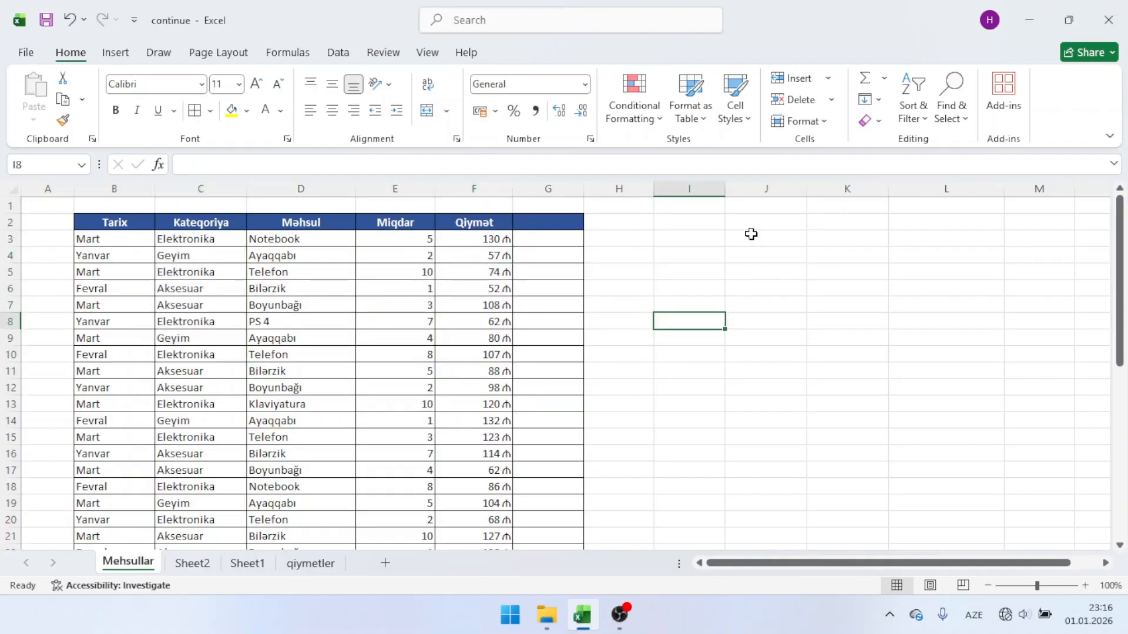
Step: Enter the label countif in cell J2 and countifs in cell J3
left_click(743, 221)
type("c")
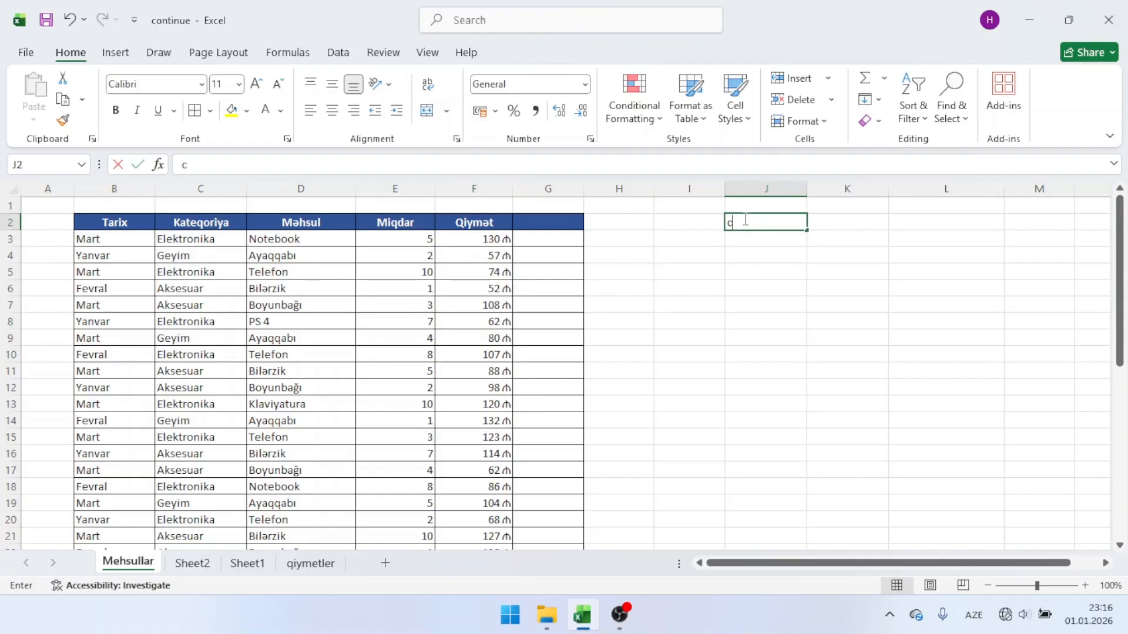
type("ountif")
key("Return")
type("cou")
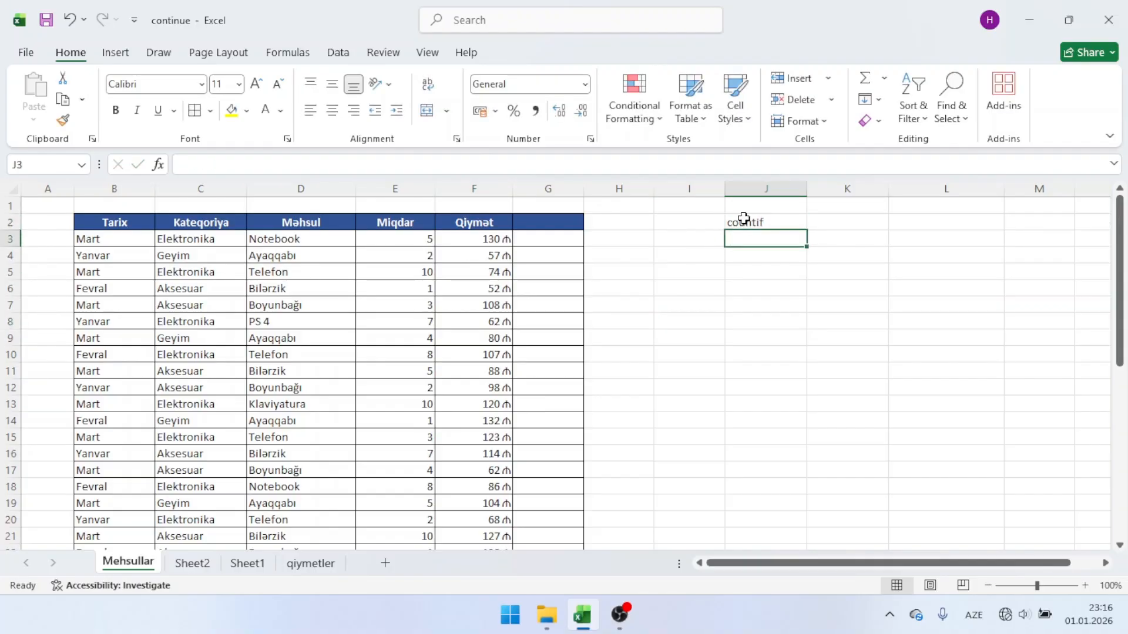
key("Tab")
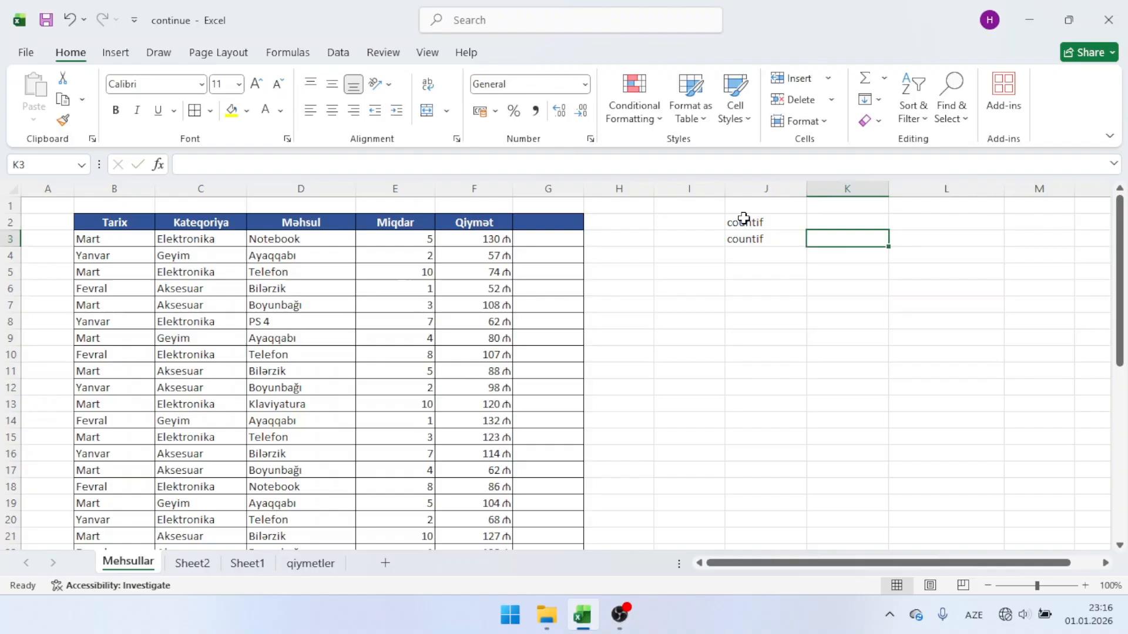
double_click(787, 241)
type("s")
key("Return")
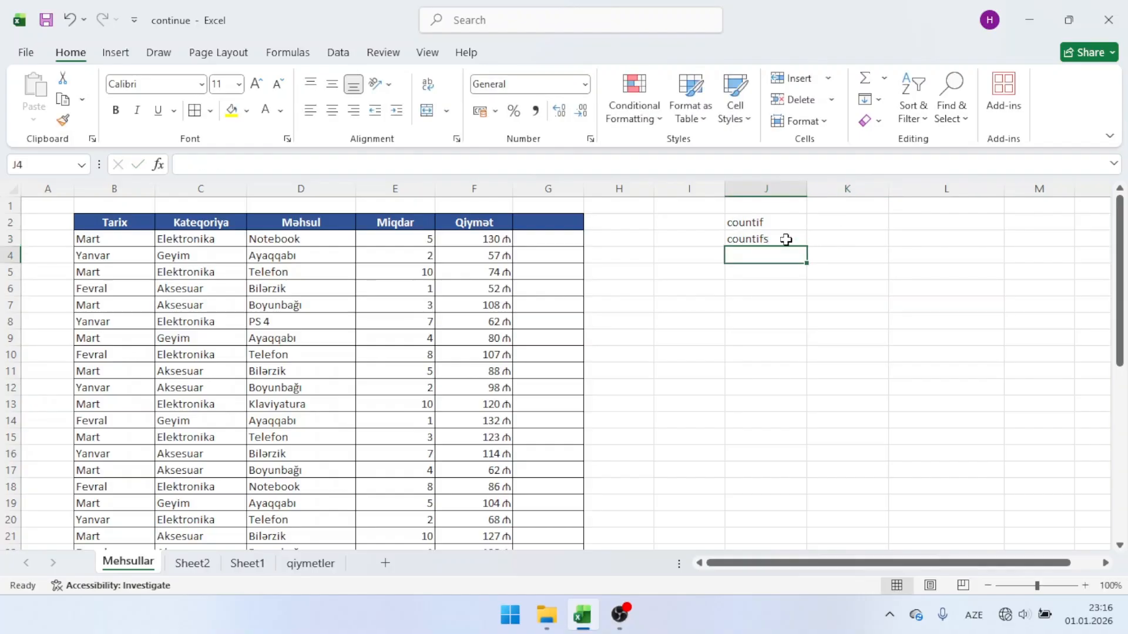
Step: Enter the label sumif in cell K2 and sumifs in cell K3
left_click(829, 222)
type("sumif")
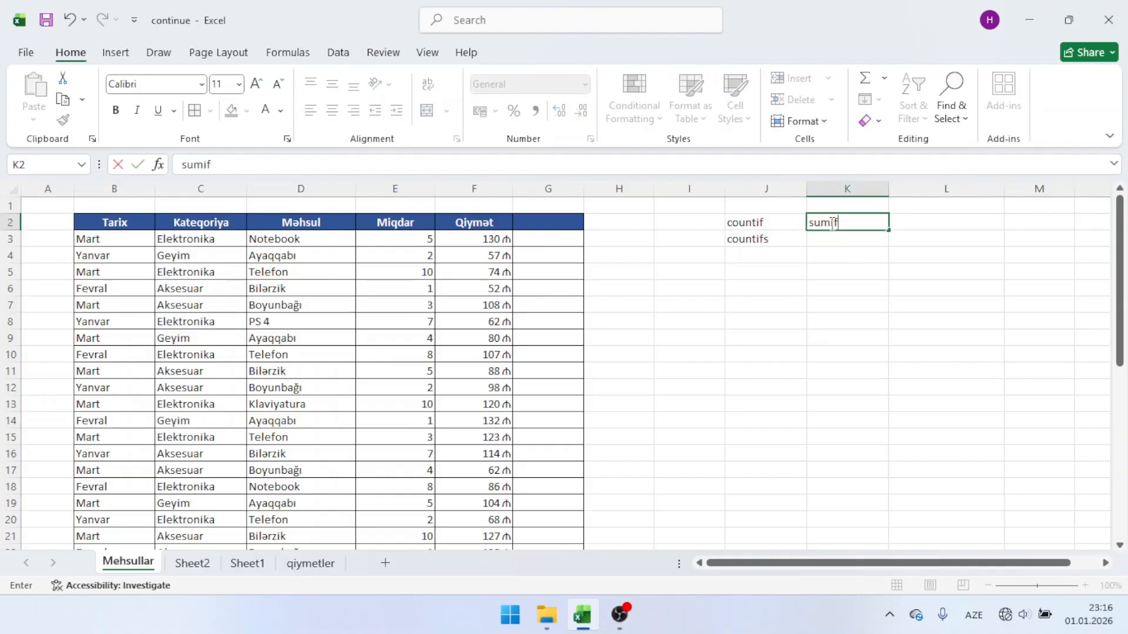
key("Return")
type("sumifs")
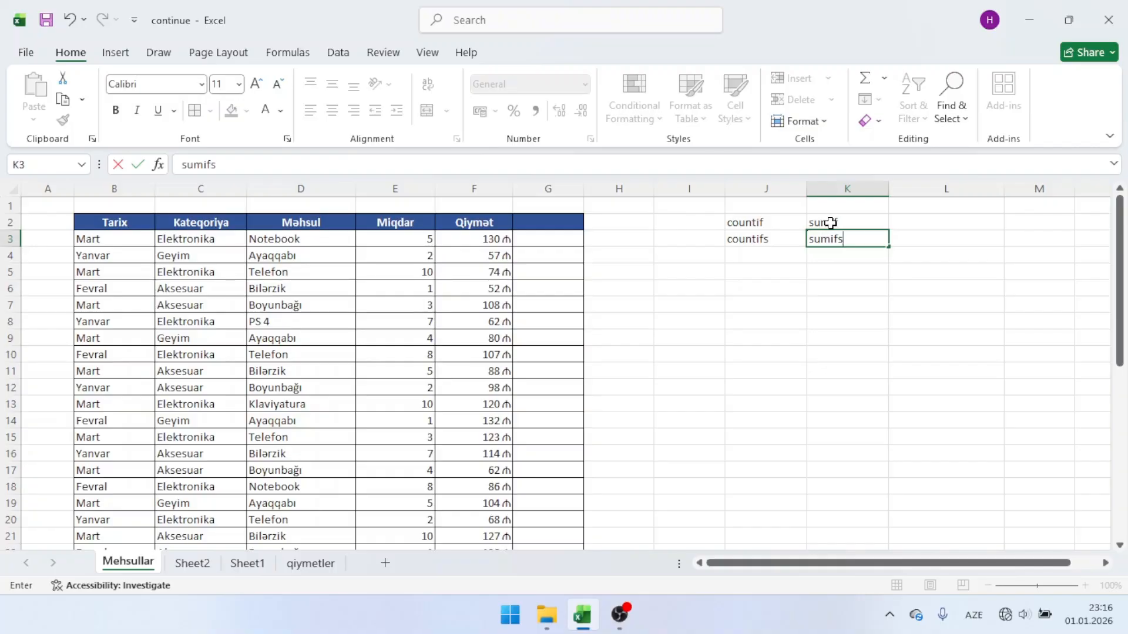
key("Return")
left_click_drag(785, 220, 842, 239)
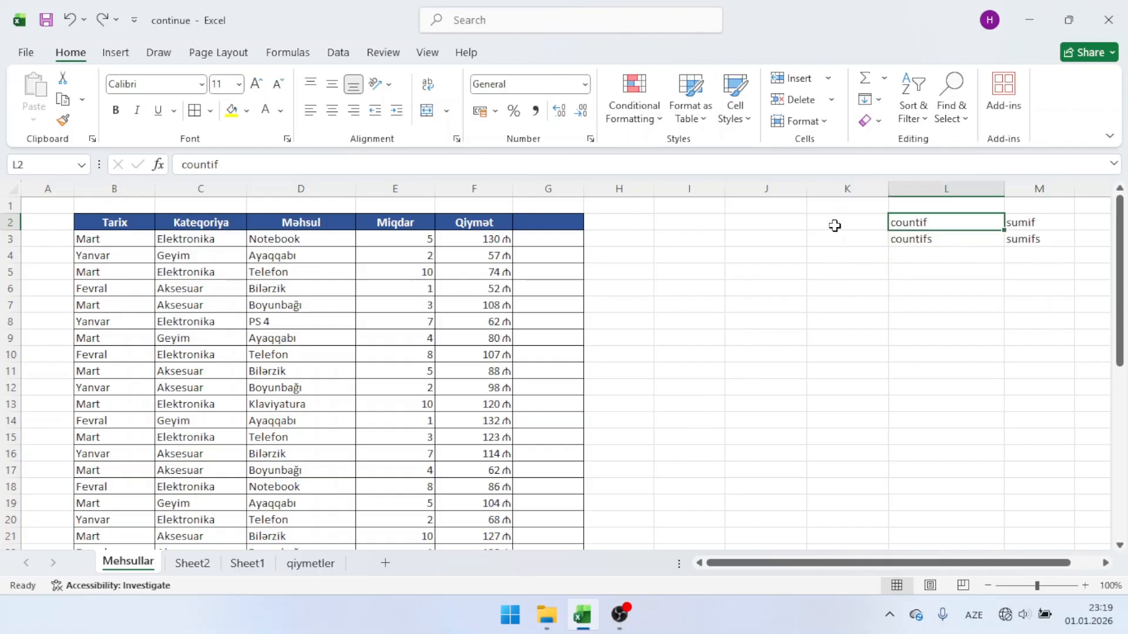
left_click(833, 224)
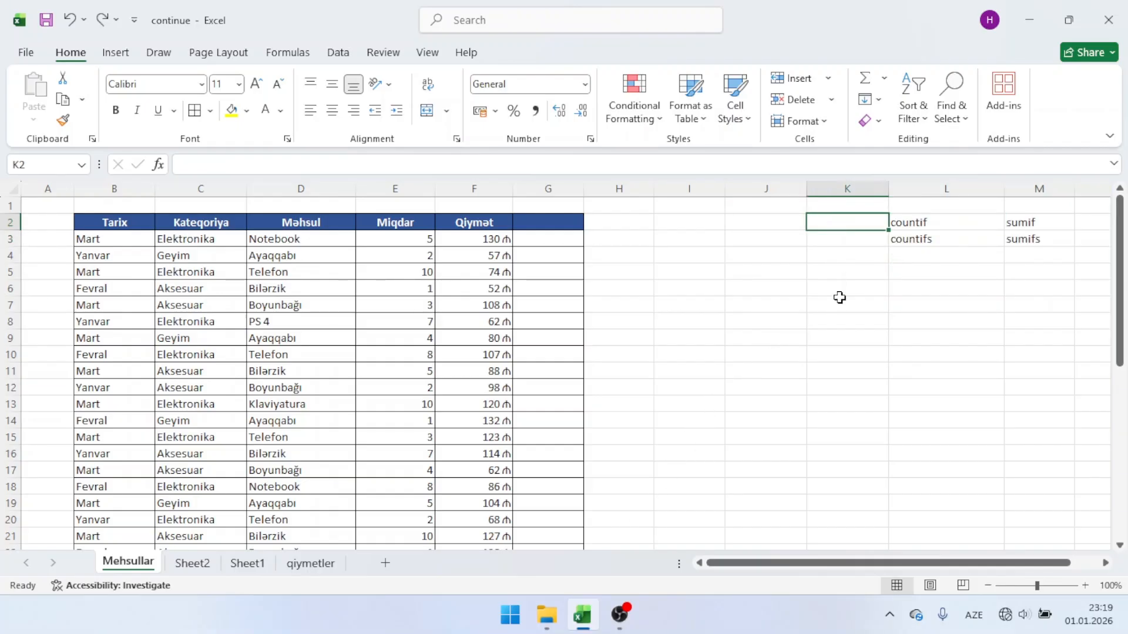
Step: Place the countif label in cell J2 with the same blue header formatting as the product table
left_click(839, 308)
key("ctrl+z")
key("ctrl+z")
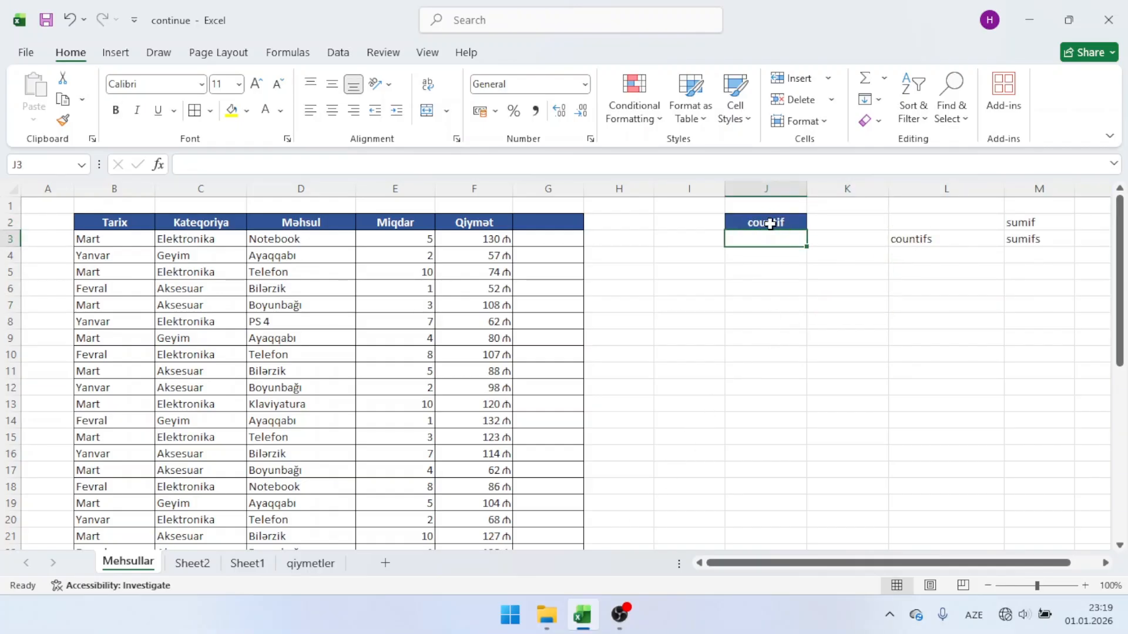
left_click(698, 252)
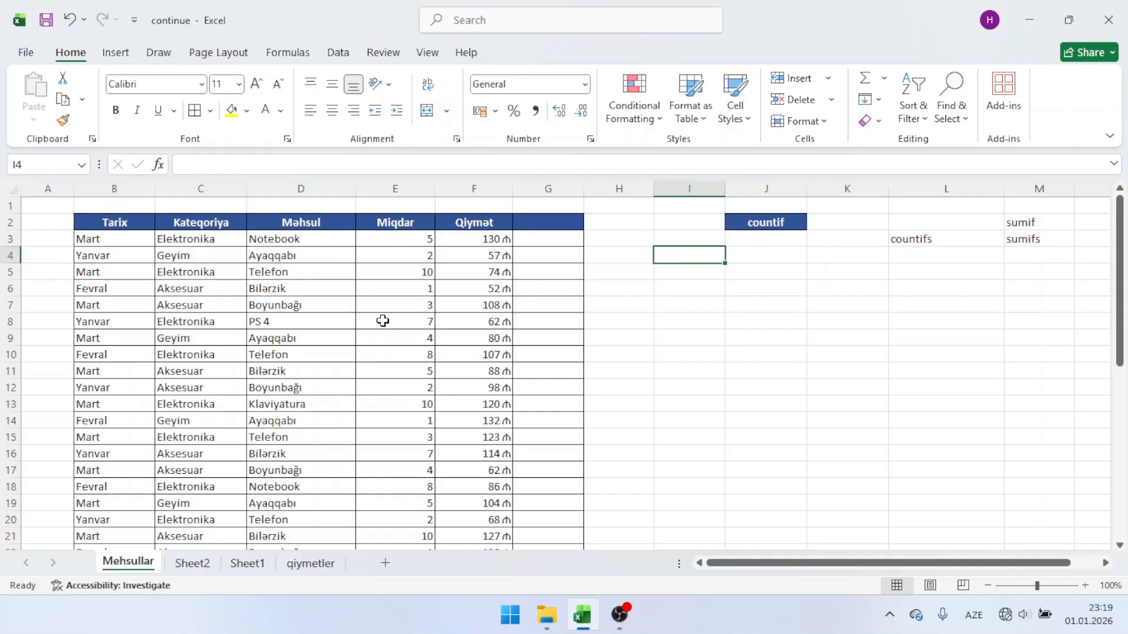
Step: Look through the Yanvar entries in the Tarix column of the product table
scroll(366, 315, "up", 2)
scroll(366, 315, "up", 1)
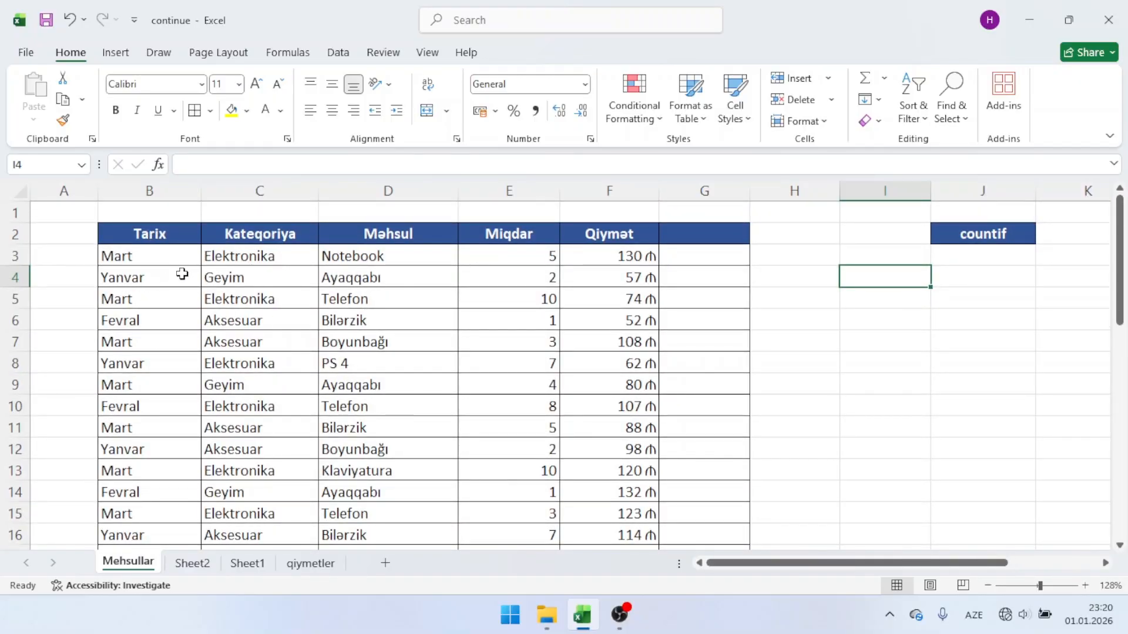
left_click(182, 274)
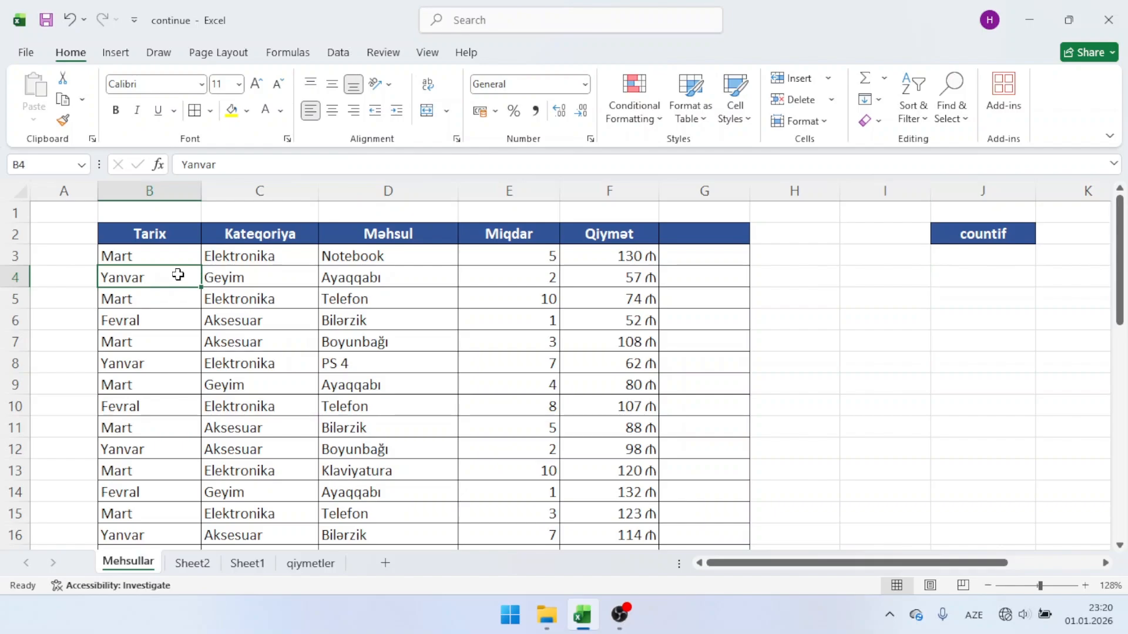
left_click(144, 368)
left_click(161, 454)
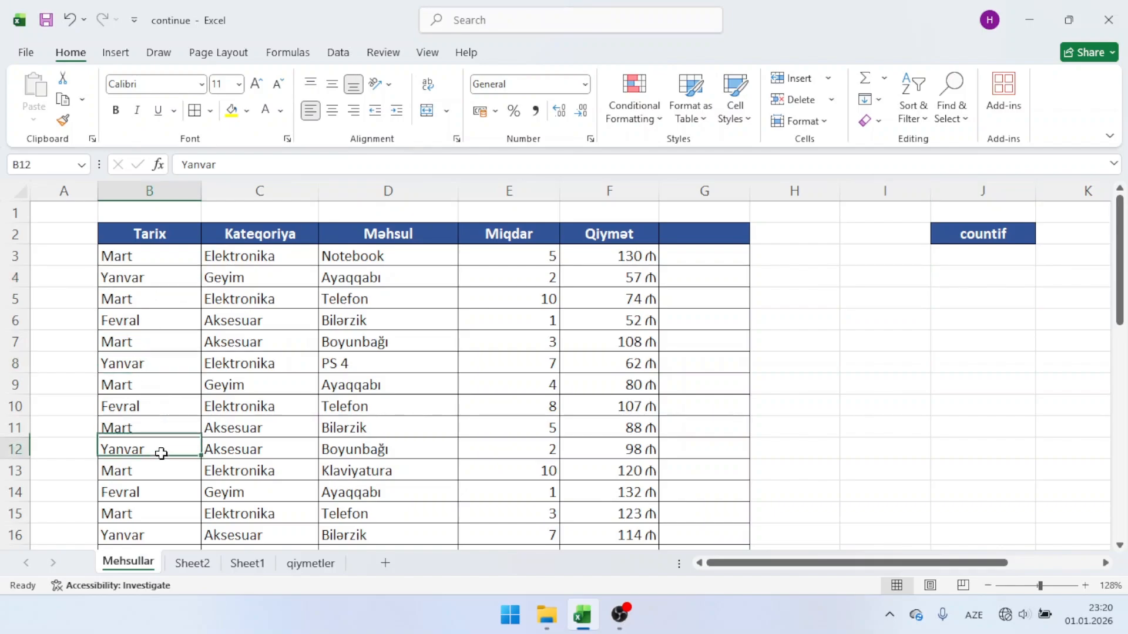
scroll(161, 453, "down", 3)
scroll(161, 454, "up", 3)
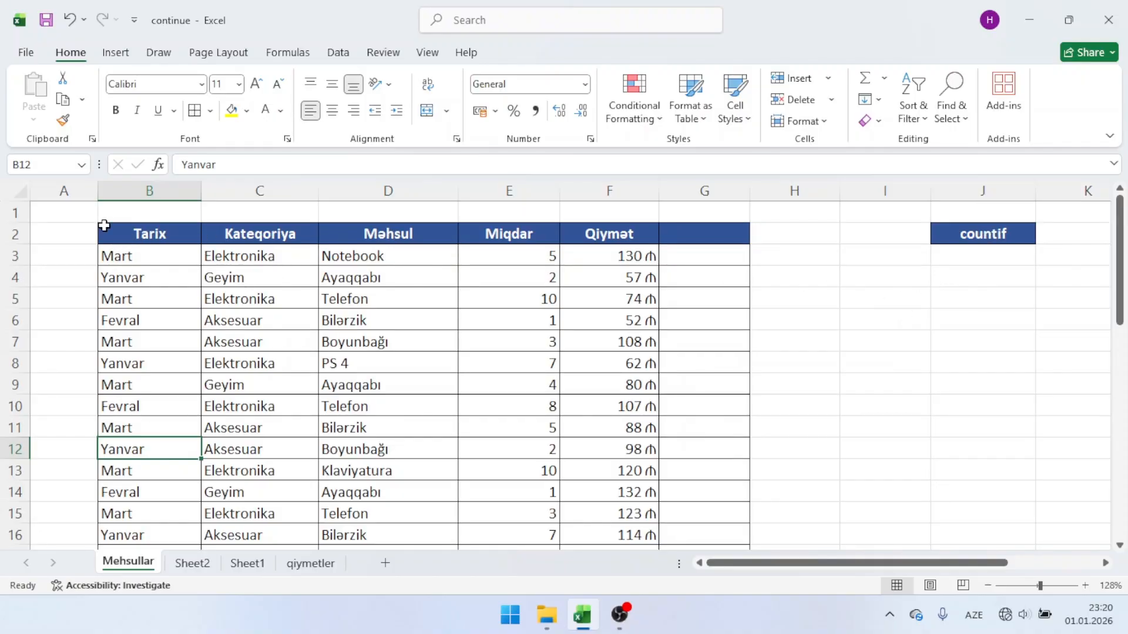
Step: Start a COUNTIF formula in cell I4 with the whole column B as its range
left_click(883, 271)
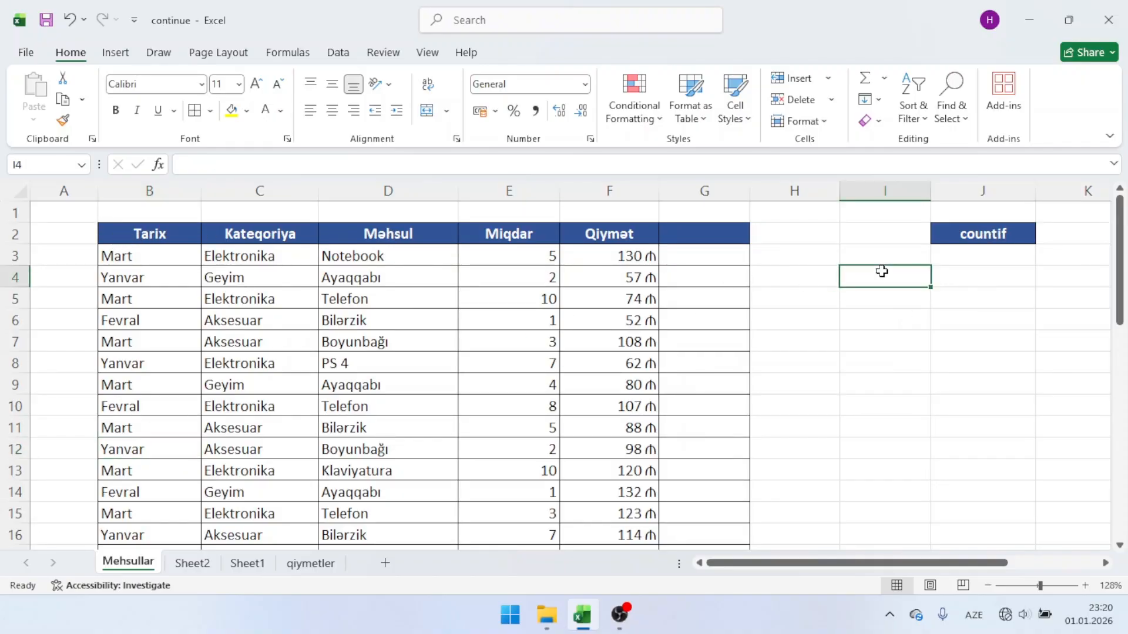
type("=cou")
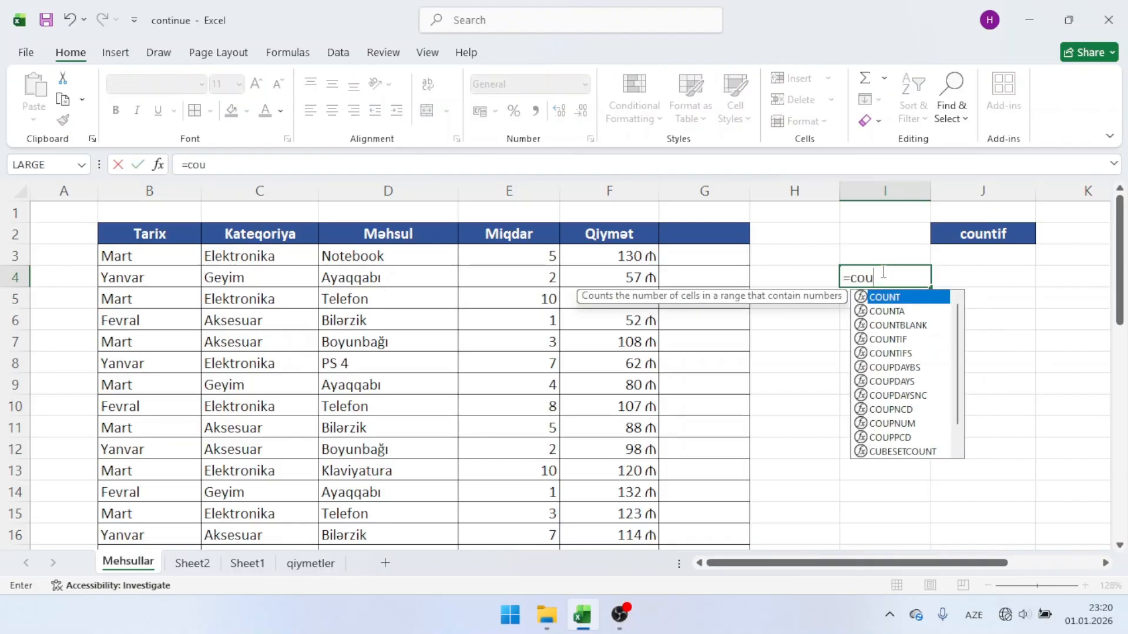
key("Down")
key("Down")
key("Tab")
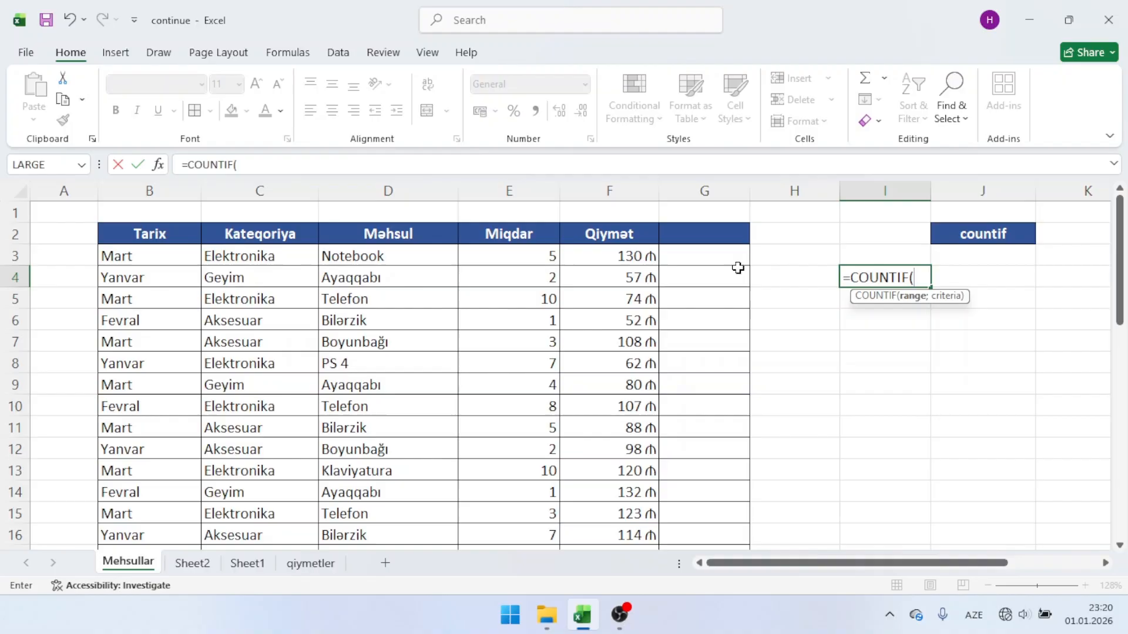
left_click(160, 191)
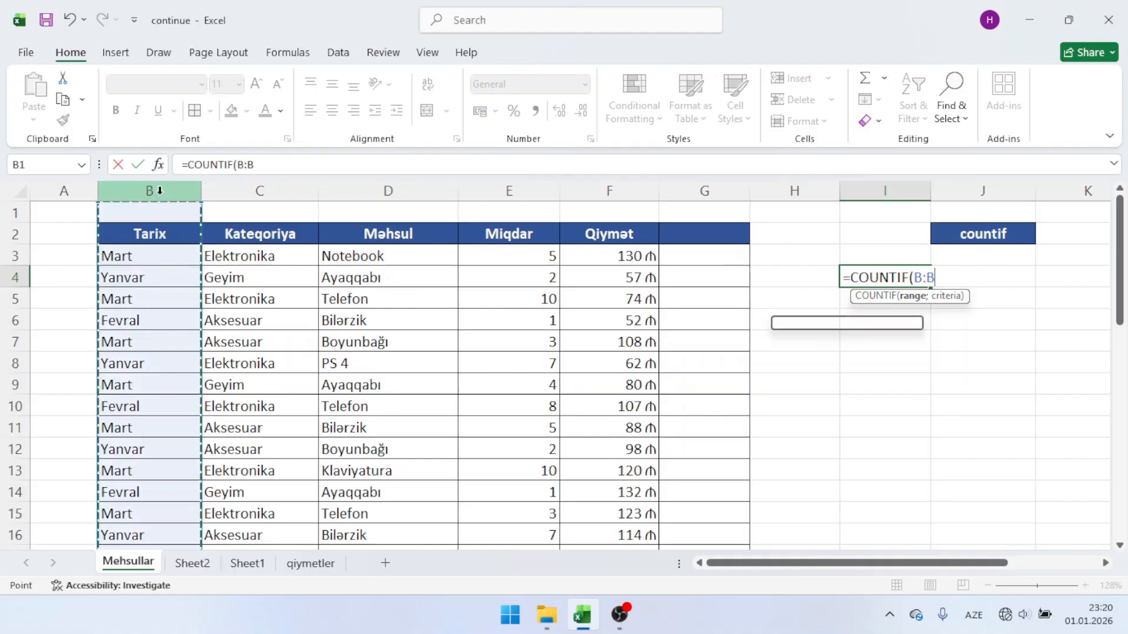
Step: Try B3:B42 as the COUNTIF range in cell I4, and return the range to the whole column B
left_click(158, 261)
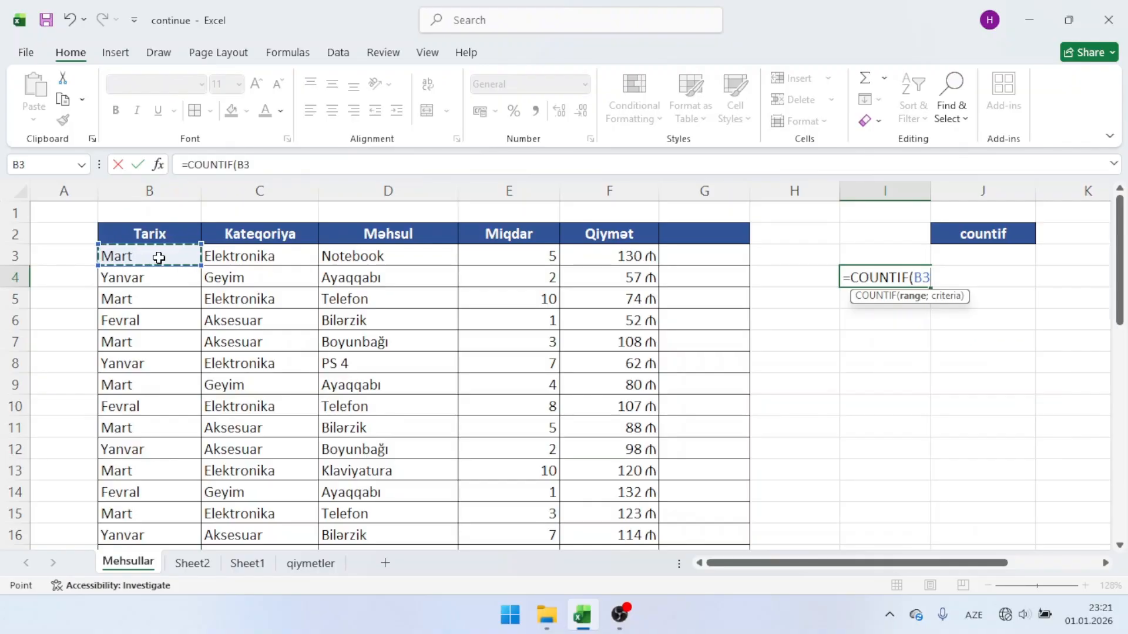
key("ctrl+shift+Down")
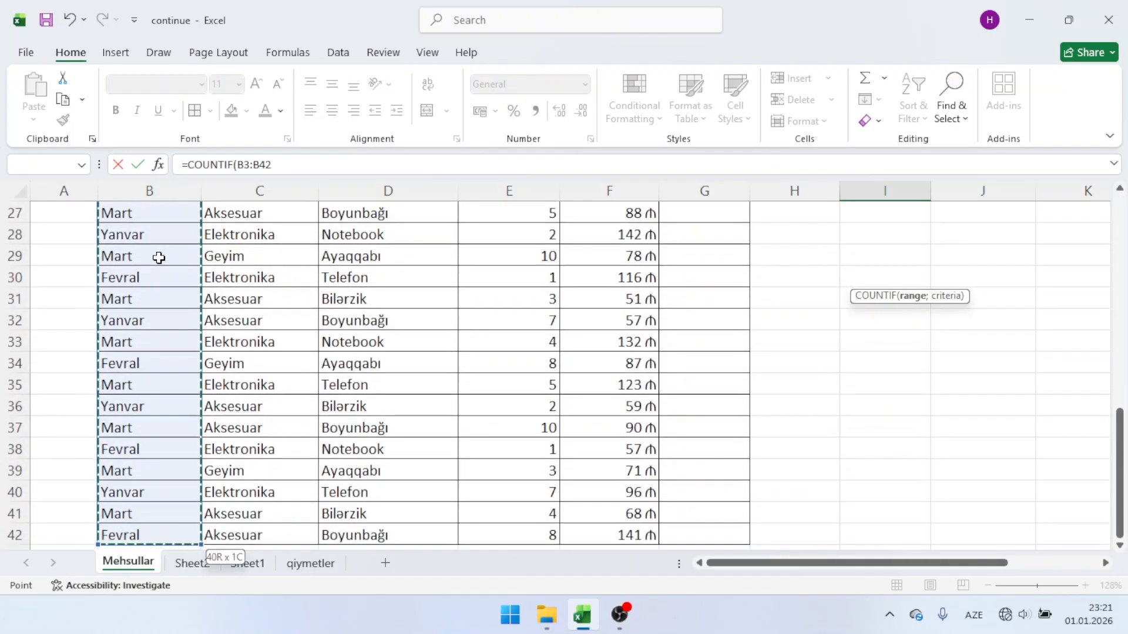
scroll(160, 258, "up", 9)
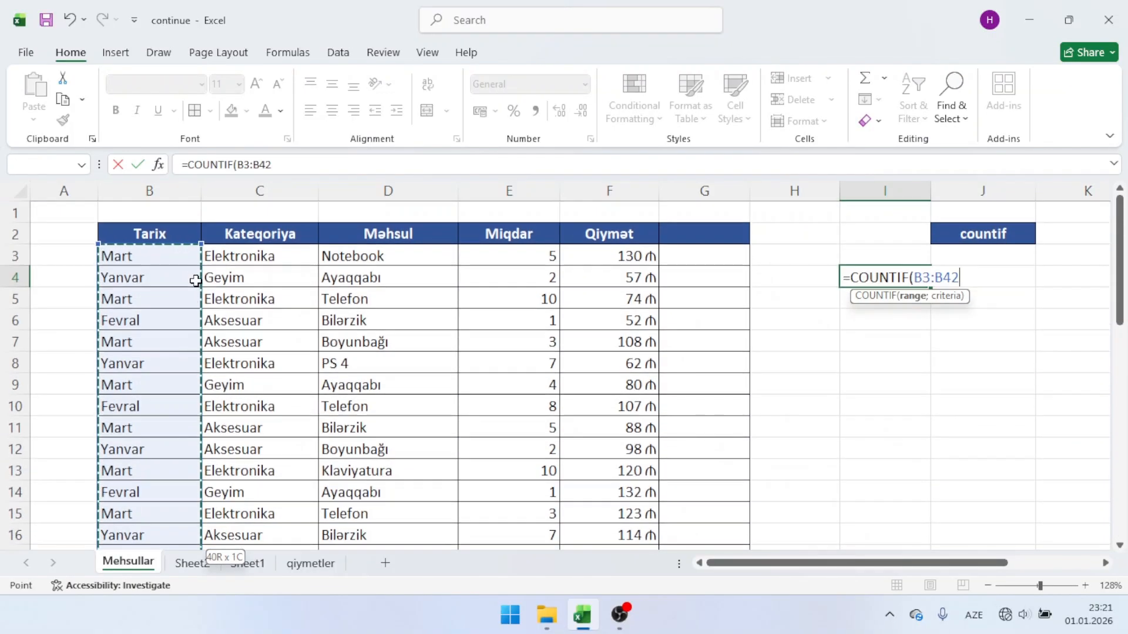
left_click(151, 187)
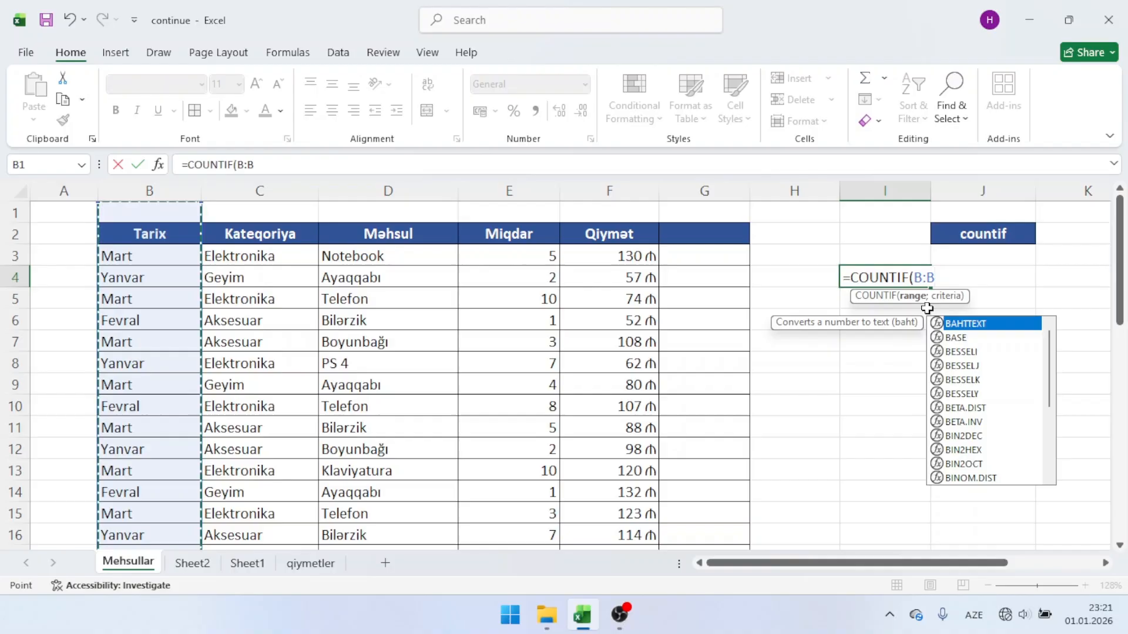
Step: Complete the COUNTIF formula in I4 with the Yanvar cell B4 as its criterion
type(";")
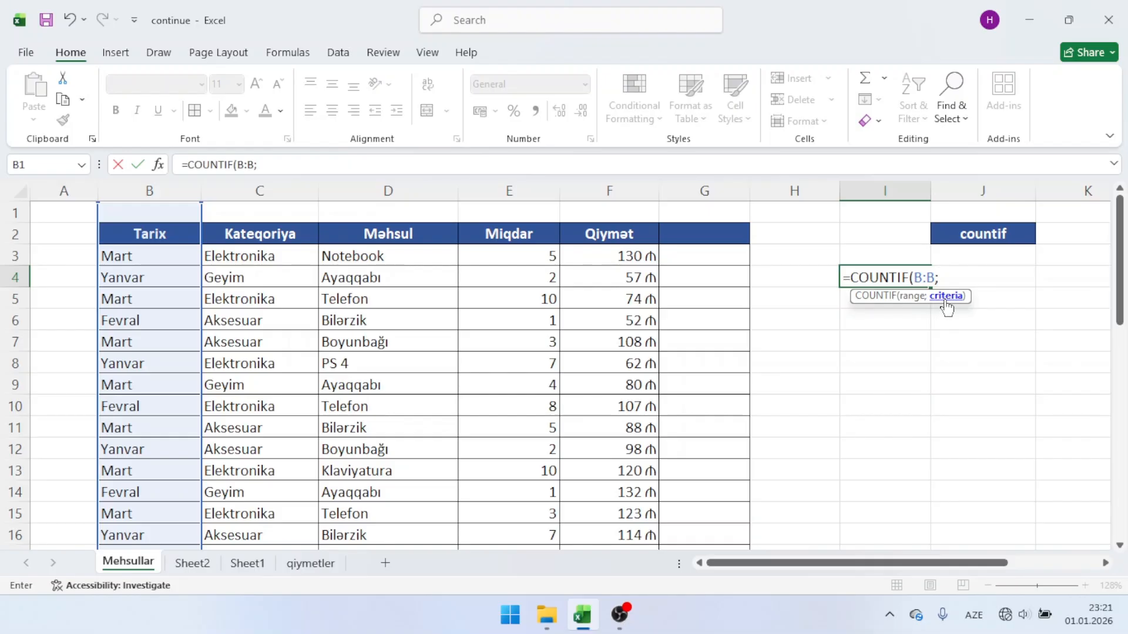
left_click(155, 286)
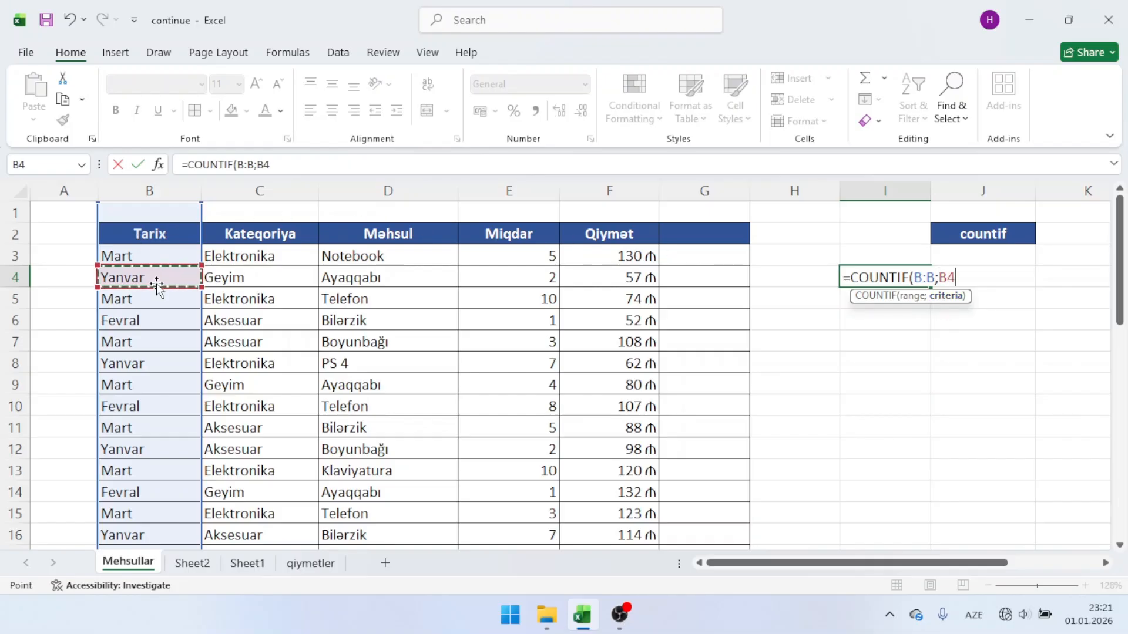
key("Return")
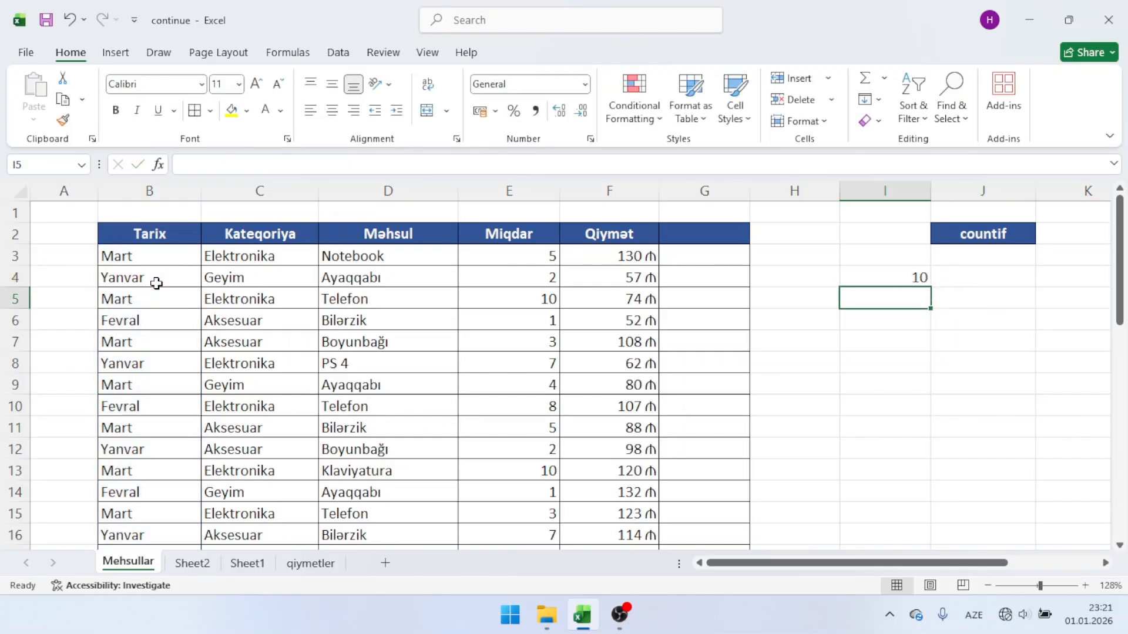
Step: Review the COUNTIF formula in cell I4 and the Tarix column it counts
left_click(892, 265)
left_click(886, 277)
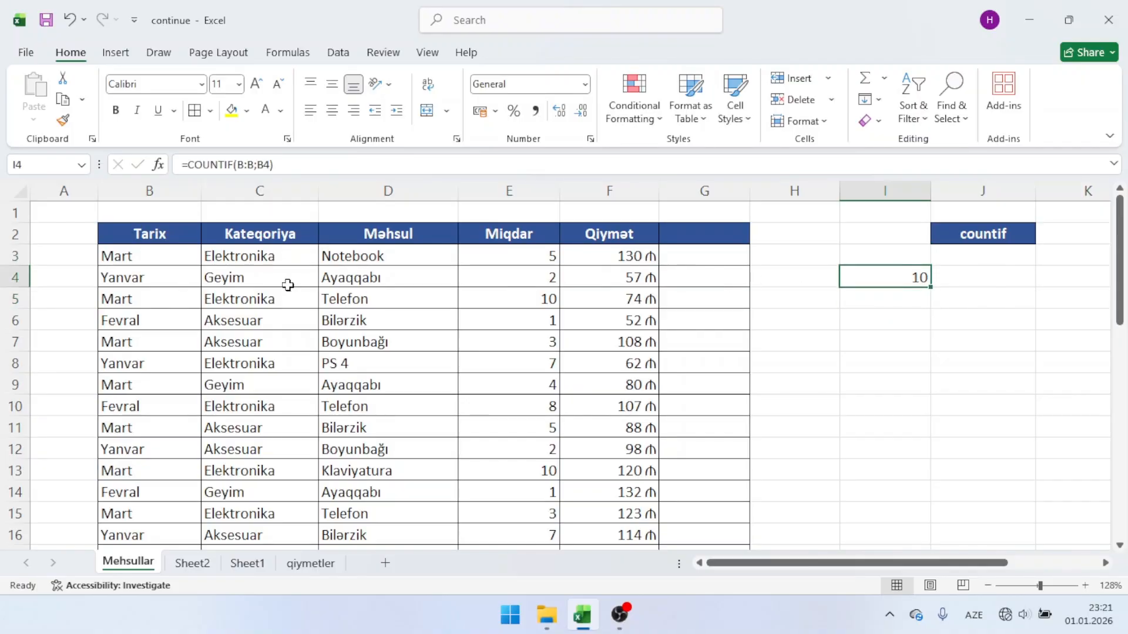
left_click(940, 320)
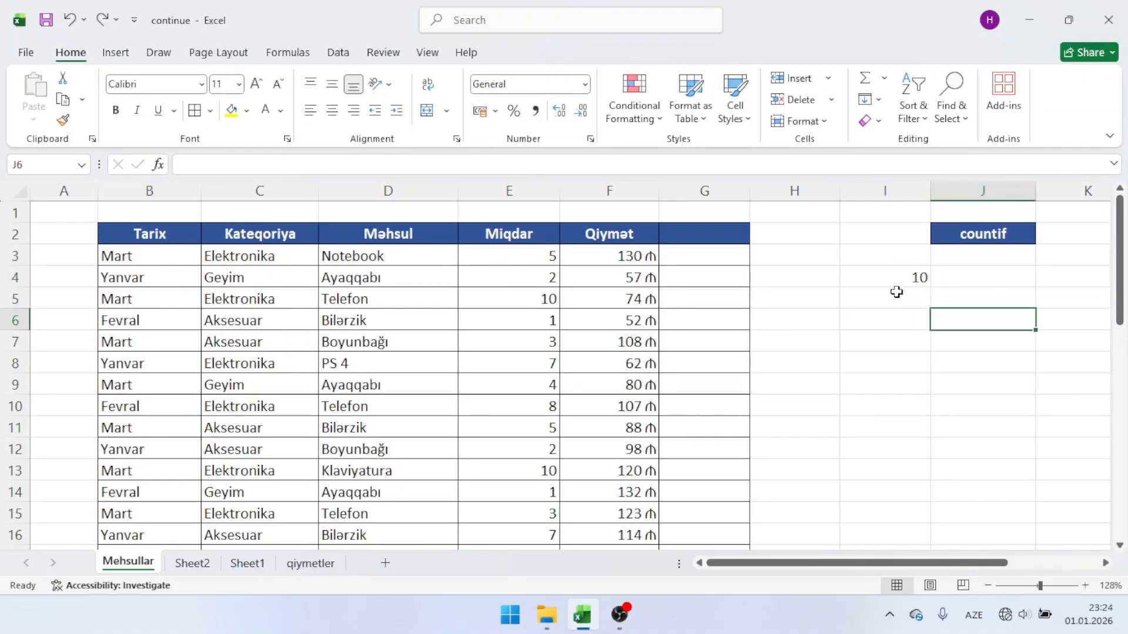
left_click(895, 292)
left_click(886, 281)
left_click(152, 191)
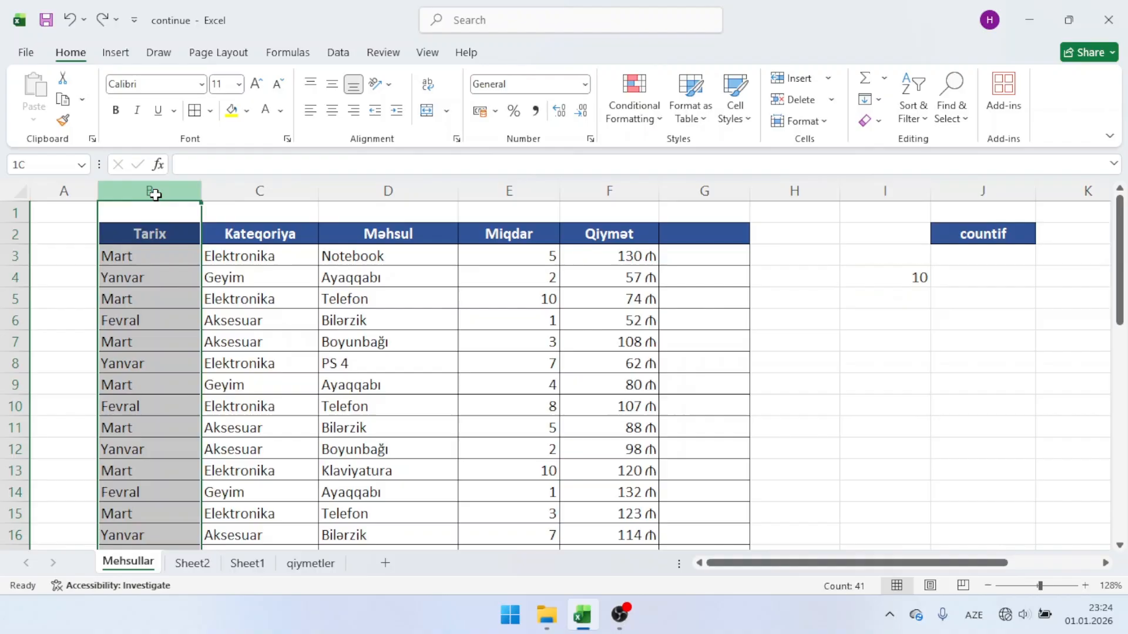
Step: Find all cells containing Yanvar in column B to cross-check the COUNTIF result, and close the search
key("ctrl+f")
key("BackSpace")
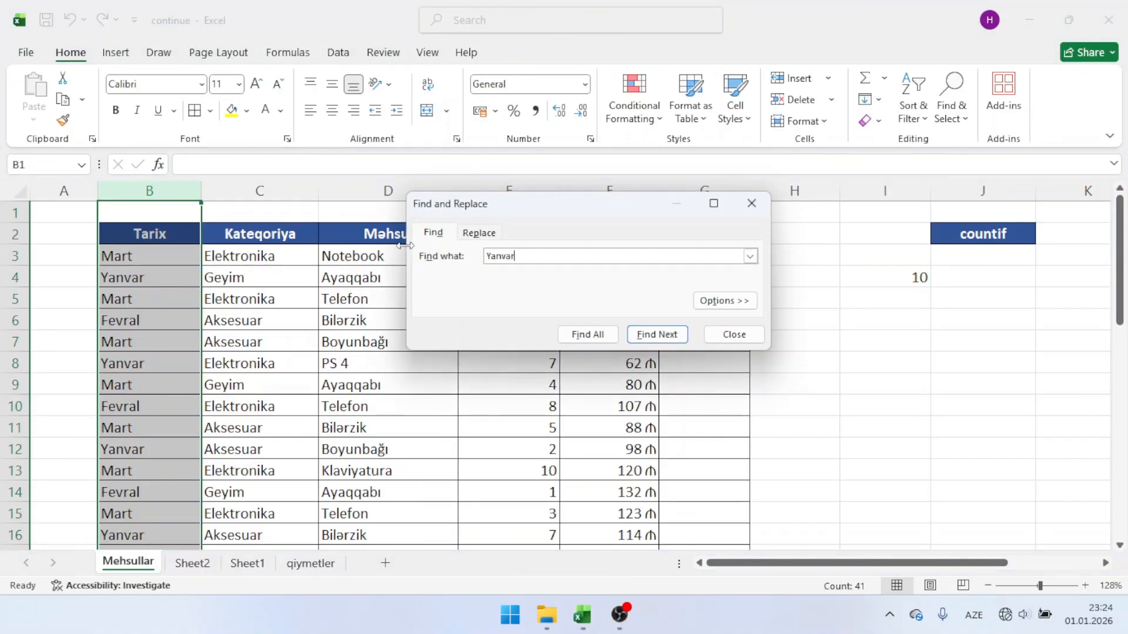
type("Yanvar")
left_click(585, 334)
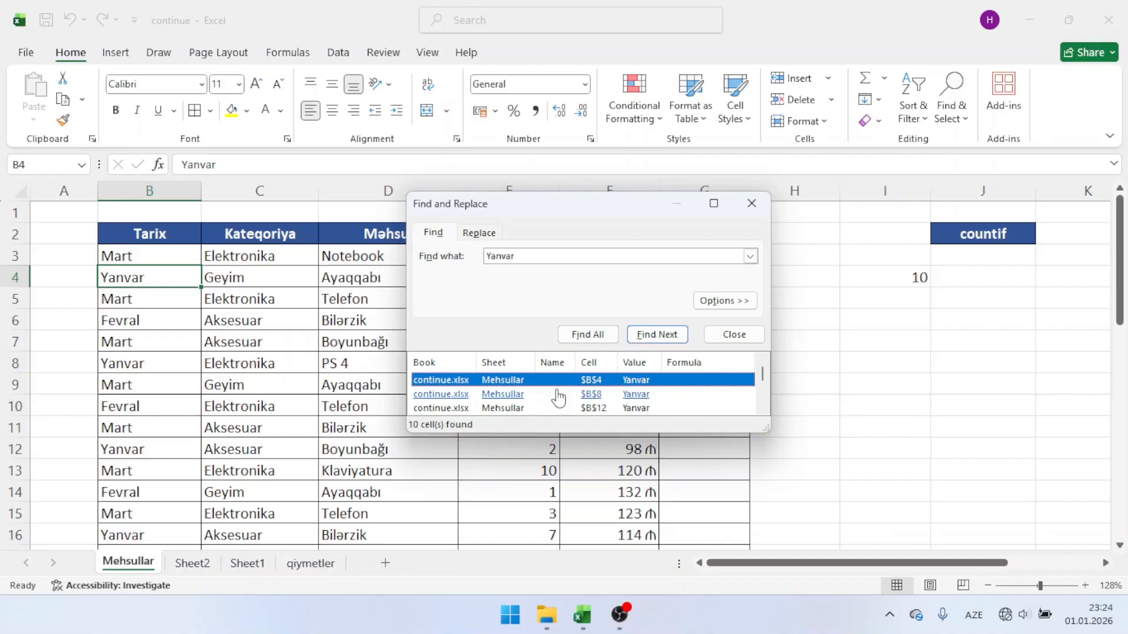
scroll(558, 398, "down", 2)
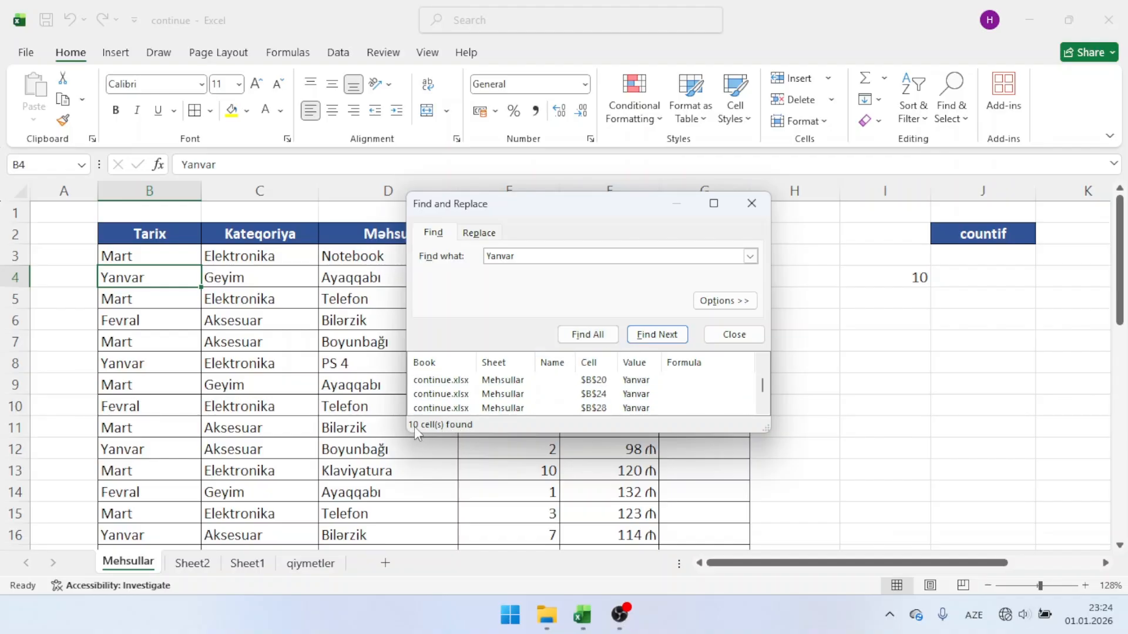
left_click(751, 203)
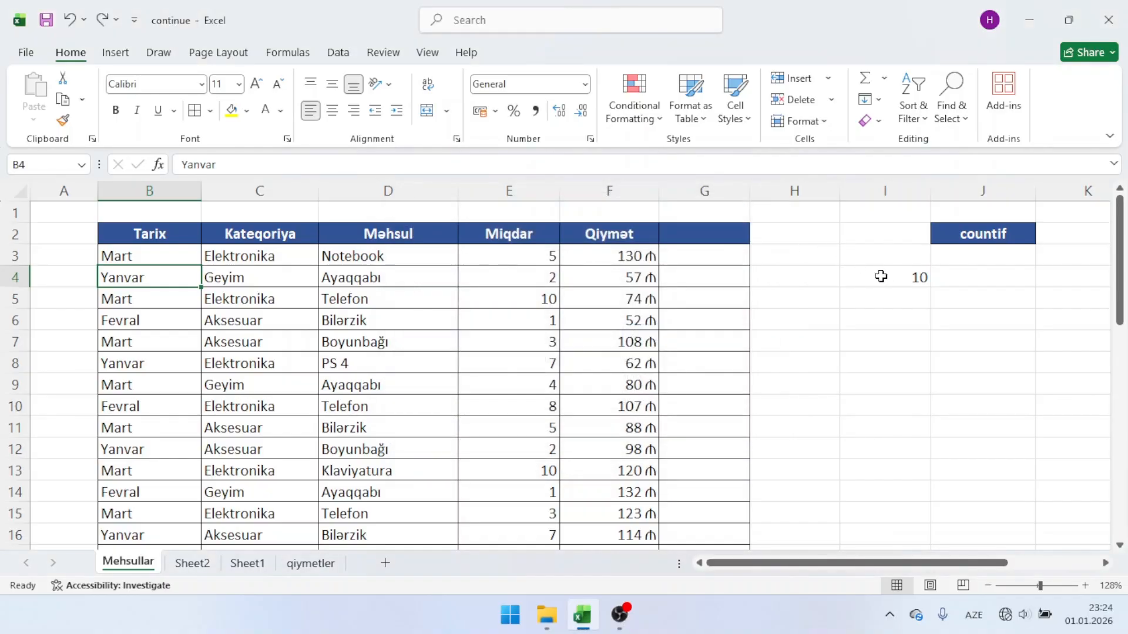
Step: Clear the COUNTIF formula from cell I4 and move the countif label from J2 to L2
left_click(882, 277)
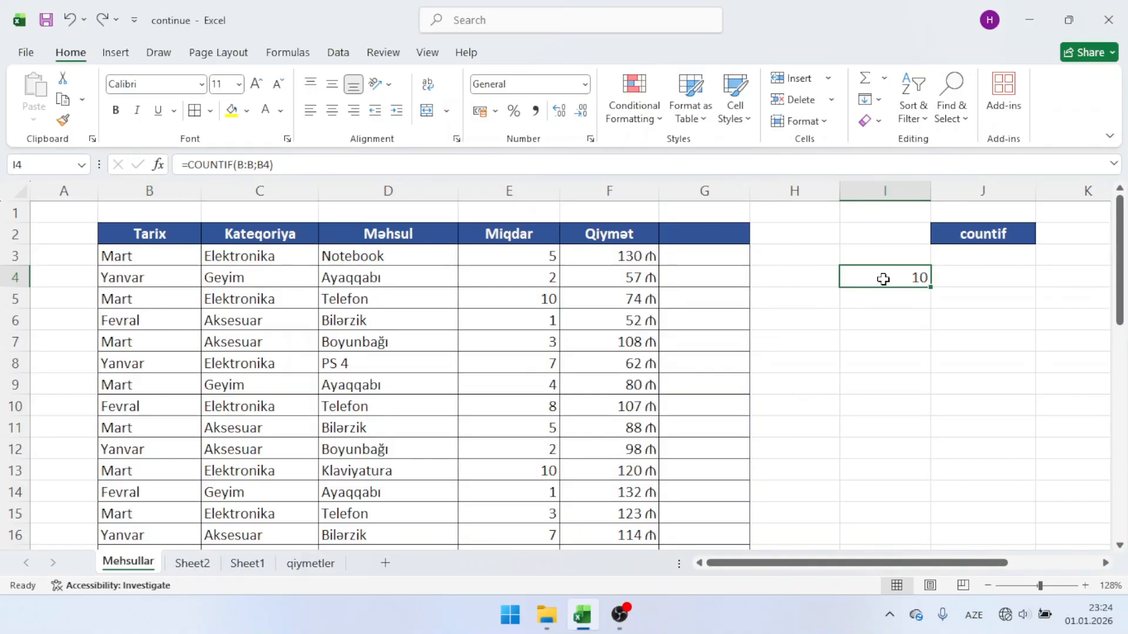
key("Delete")
scroll(883, 280, "right", 2)
left_click(831, 233)
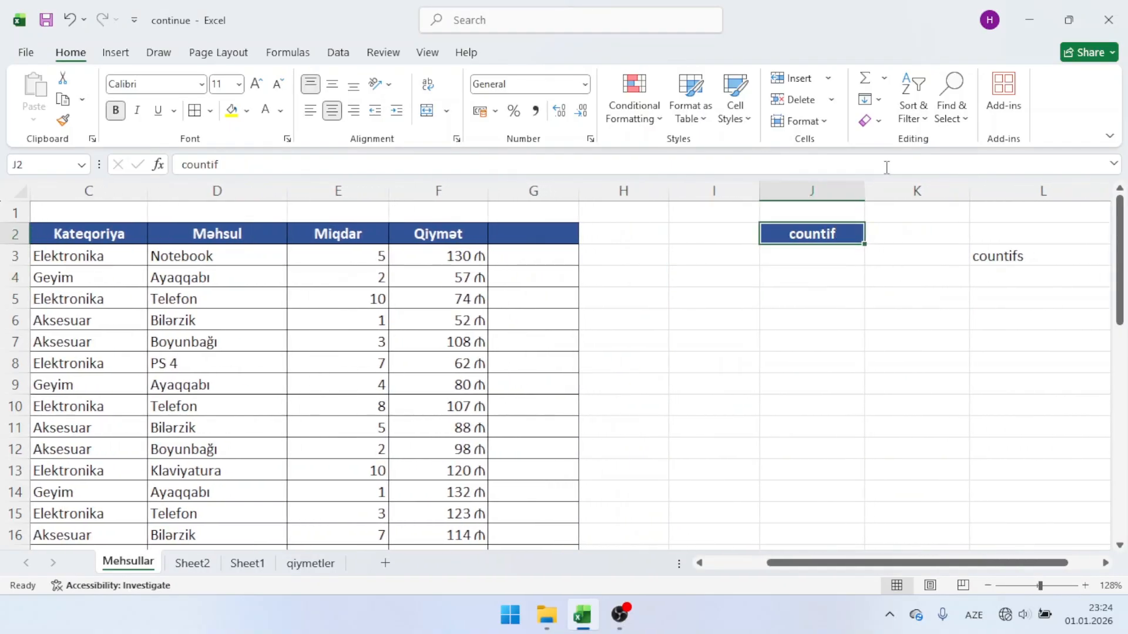
left_click_drag(806, 236, 975, 238)
scroll(751, 247, "right", 1)
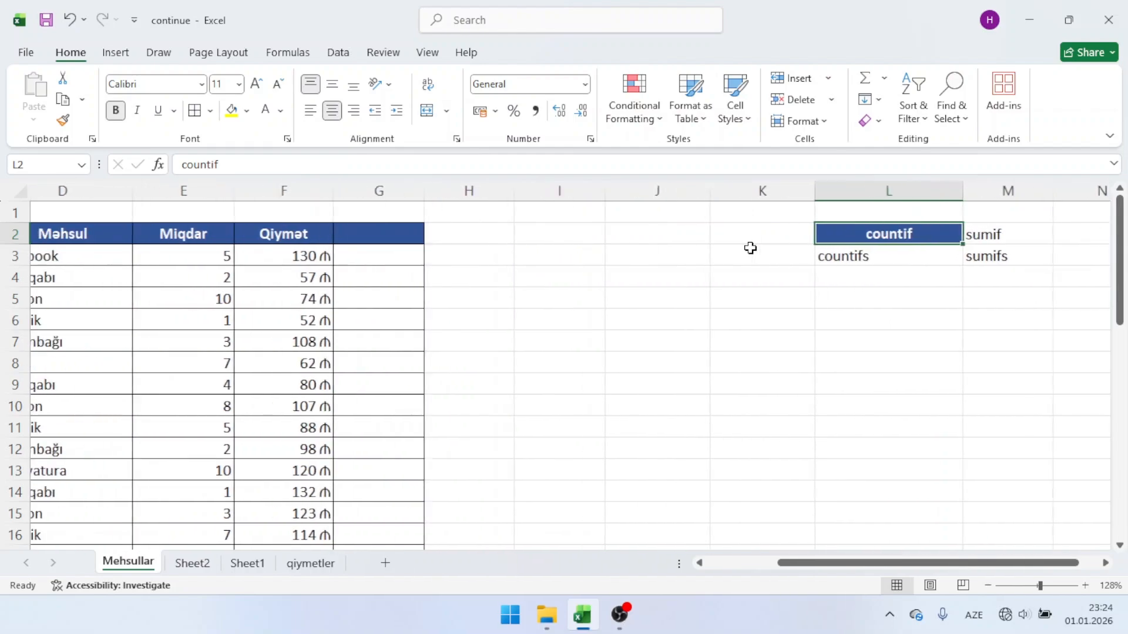
Step: Move the countifs label from L3 to J2 and copy the Qiymət header's formatting onto it
left_click(933, 259)
left_click_drag(936, 269, 688, 235)
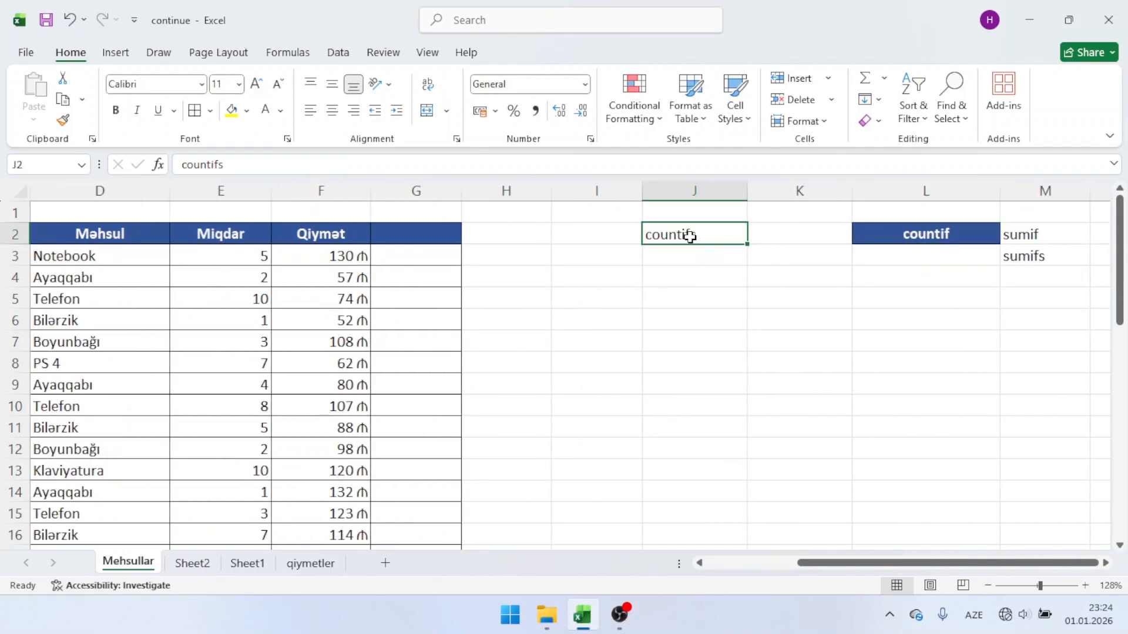
left_click(347, 232)
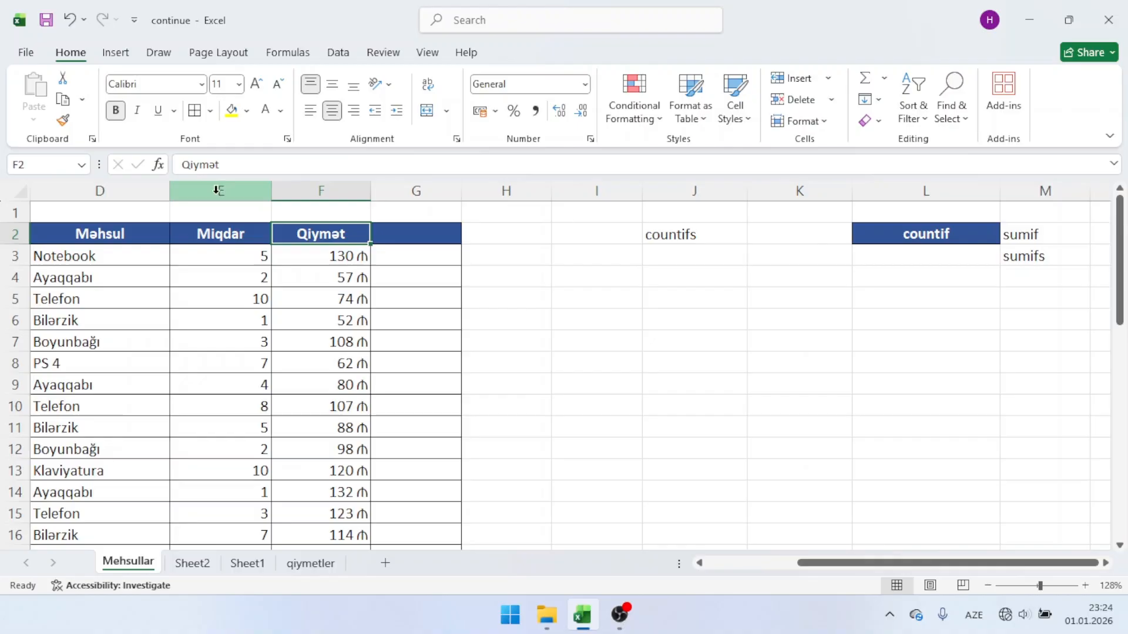
left_click(63, 120)
left_click(717, 234)
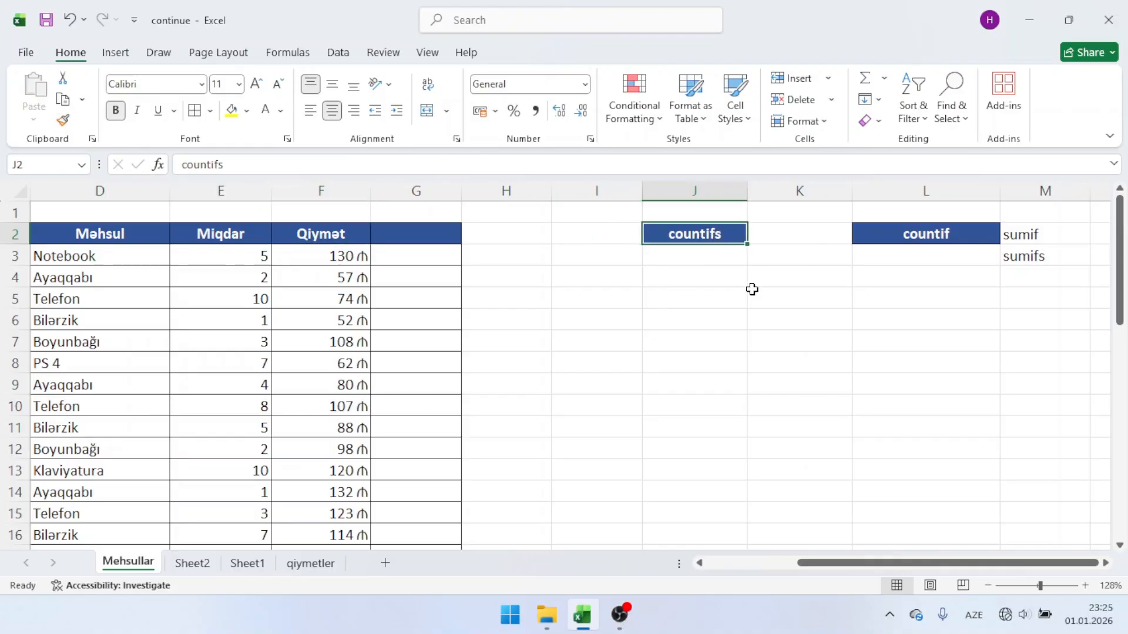
left_click(940, 235)
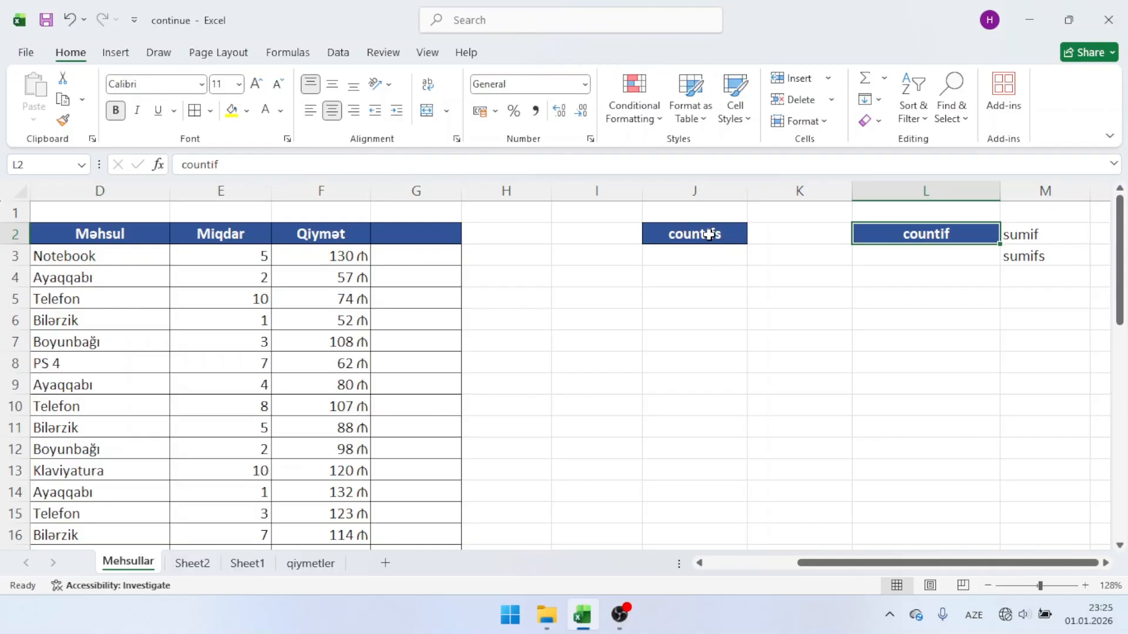
scroll(517, 311, "left", 3)
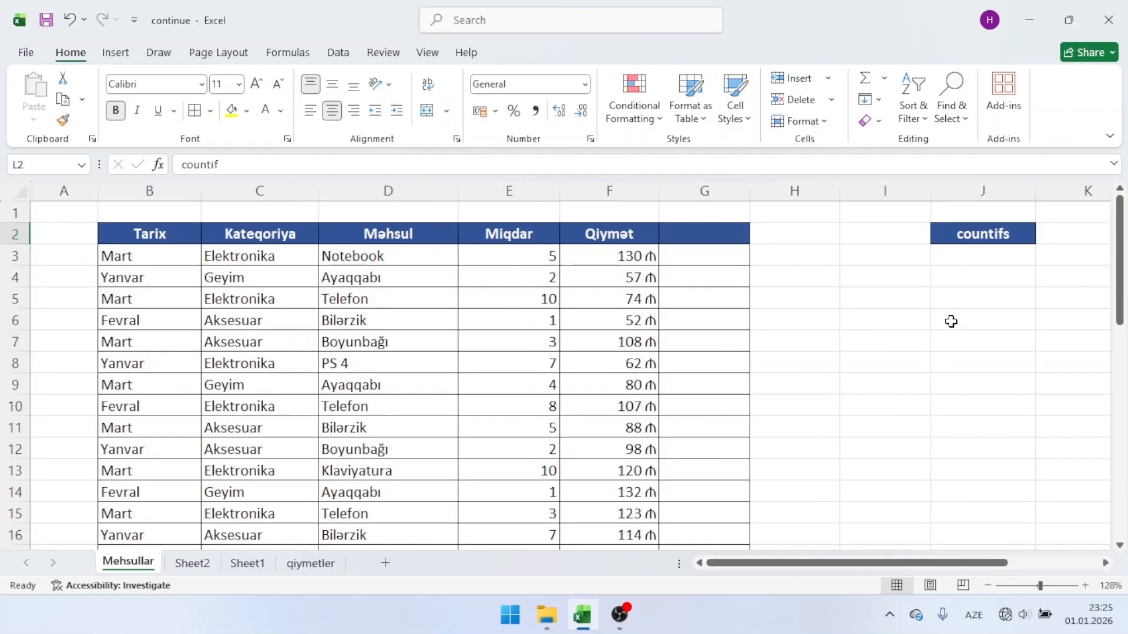
left_click(156, 295)
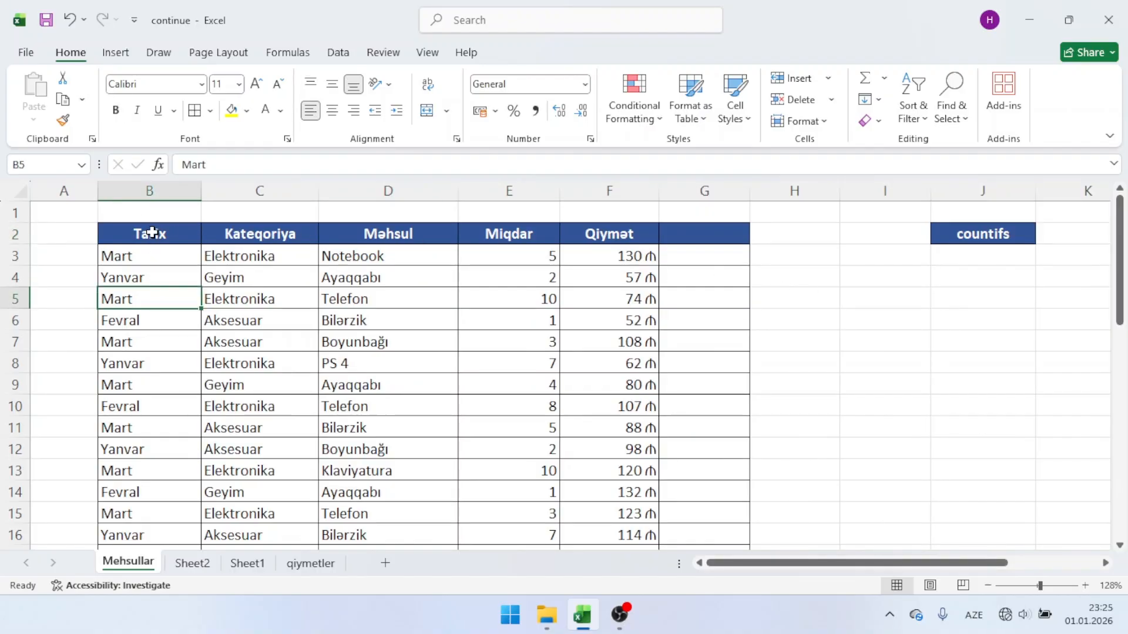
left_click(248, 304)
left_click(158, 250)
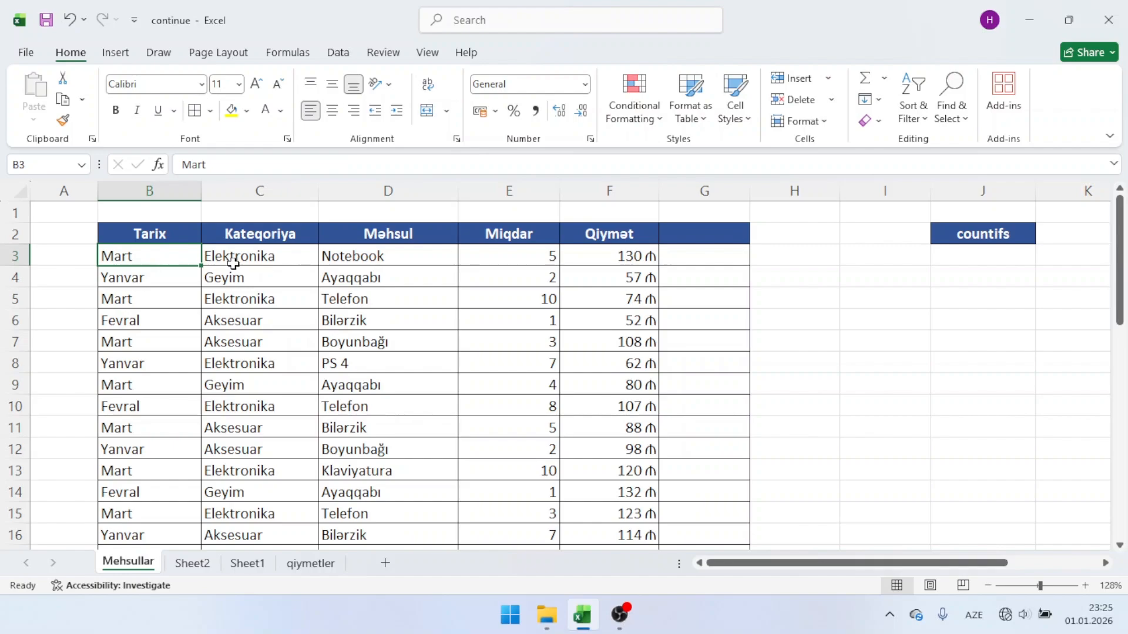
Step: Start a COUNTIFS formula in cell I4 with the whole column B as first range and the Mart cell B9 as its criterion
left_click(873, 278)
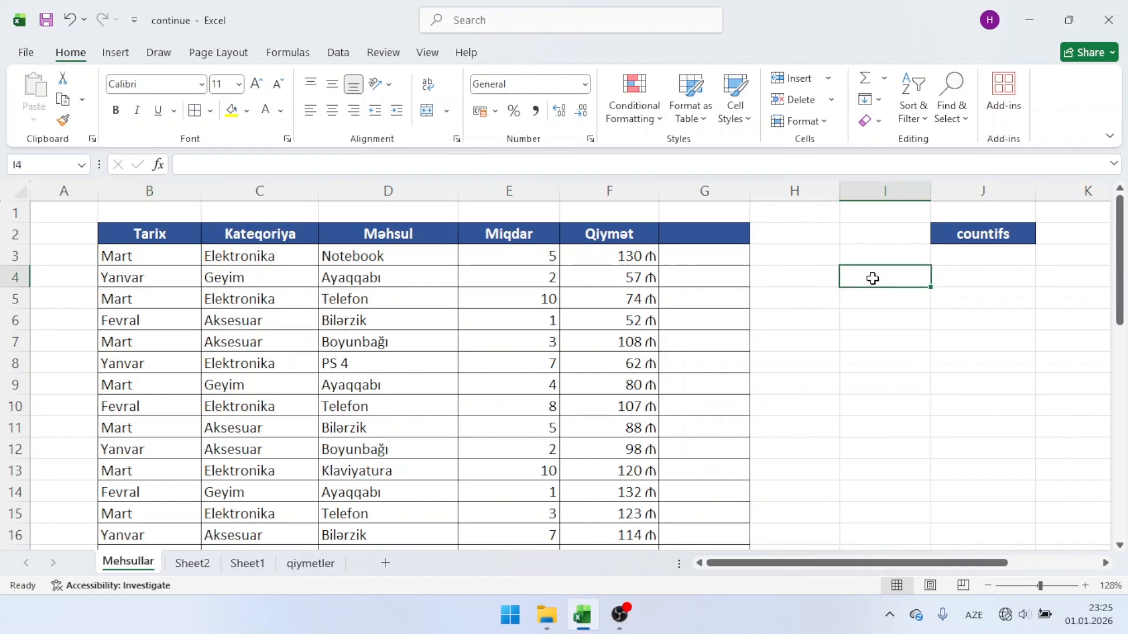
type("=count")
key("Down")
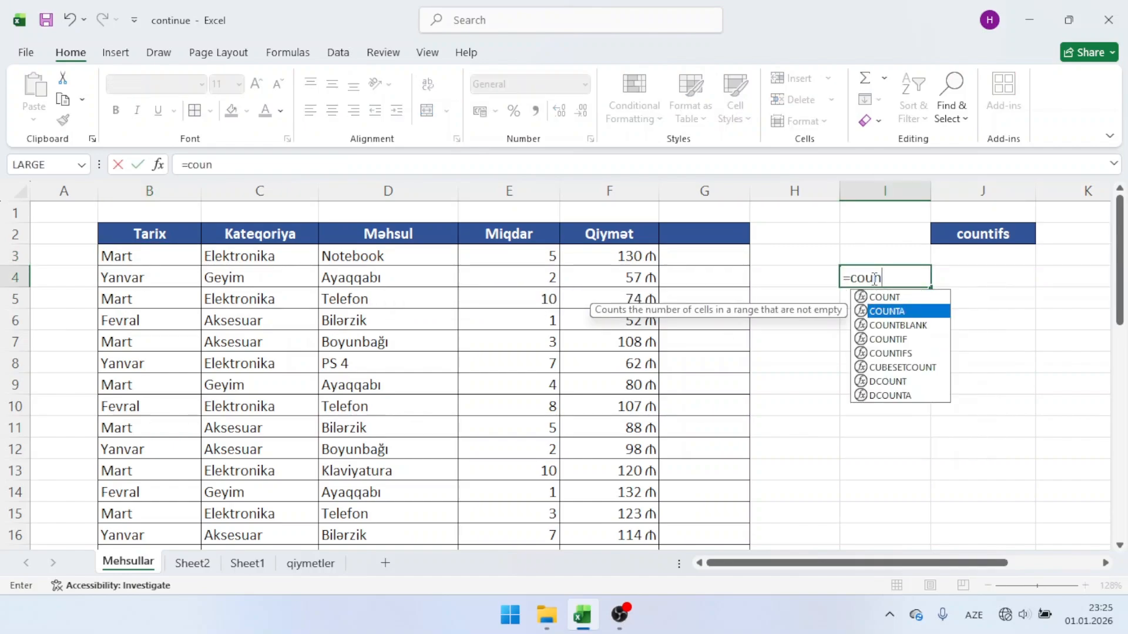
key("Down")
key("Down")
key("Down")
key("Tab")
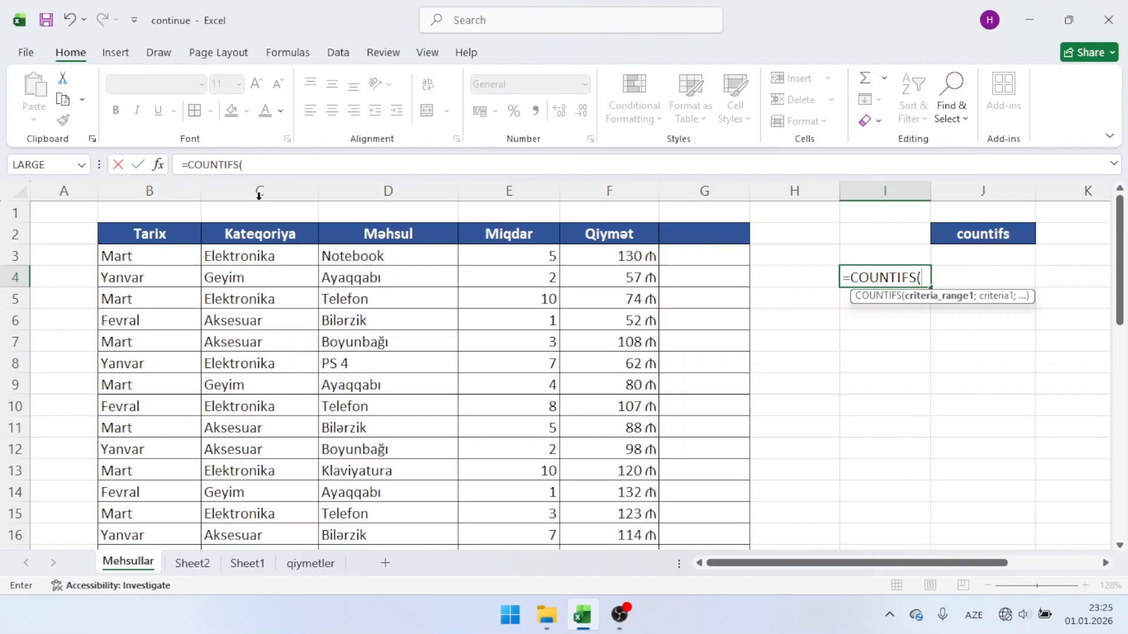
left_click(179, 186)
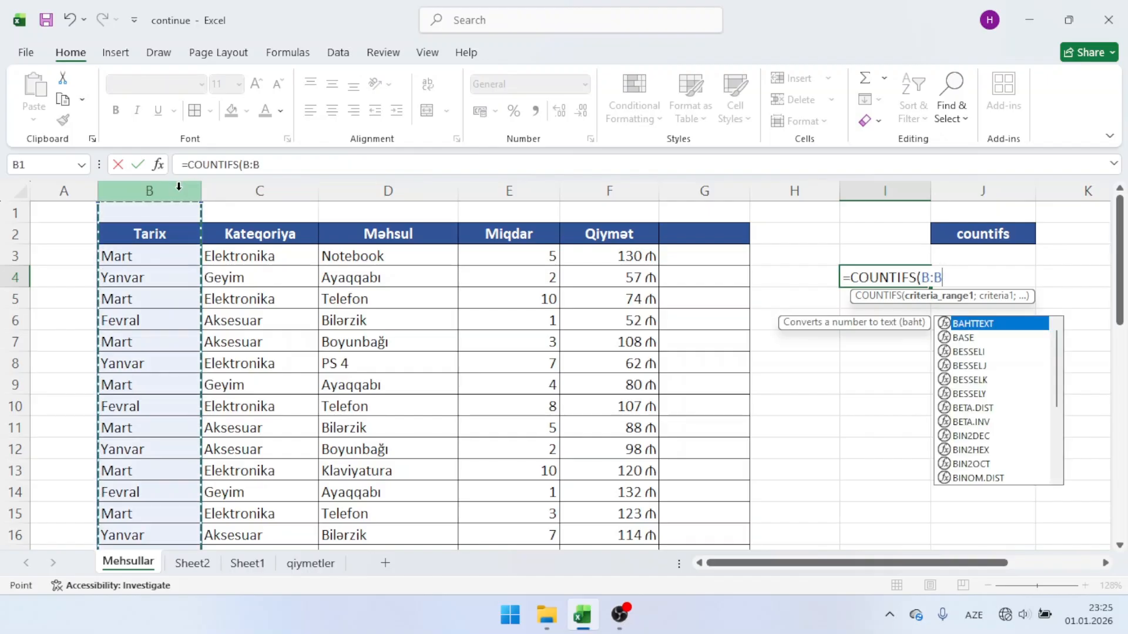
type(";")
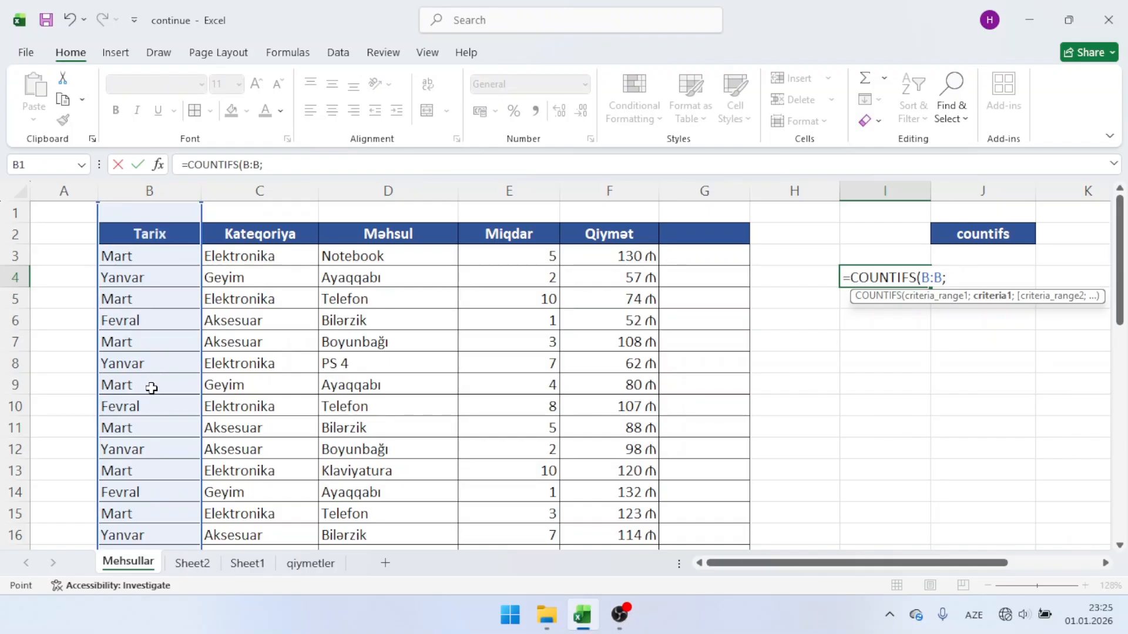
left_click(151, 386)
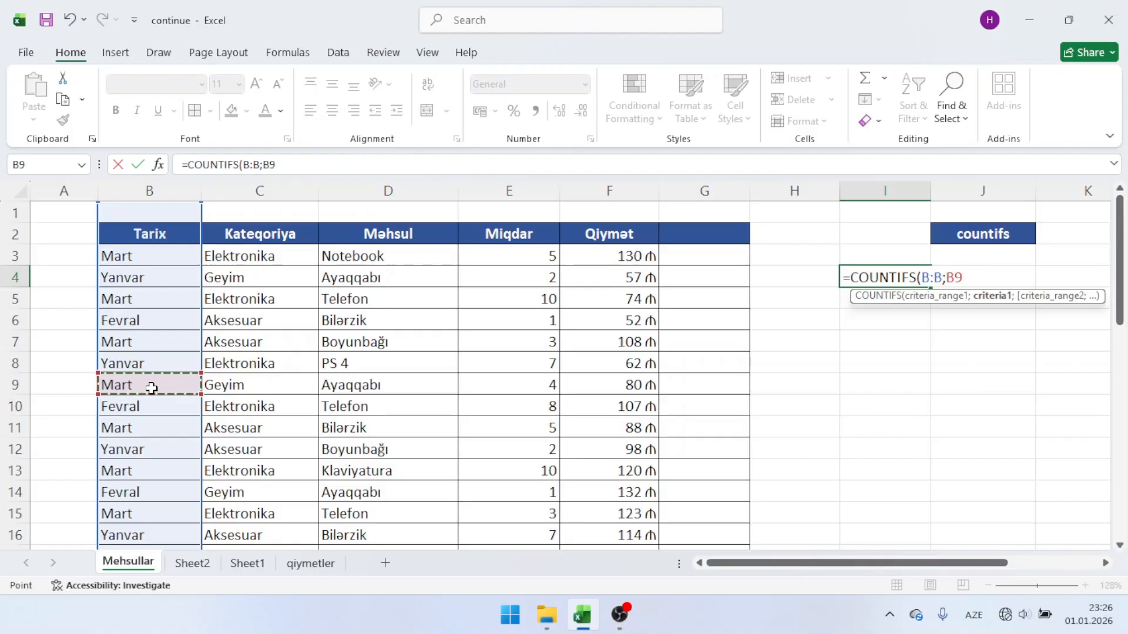
type(";")
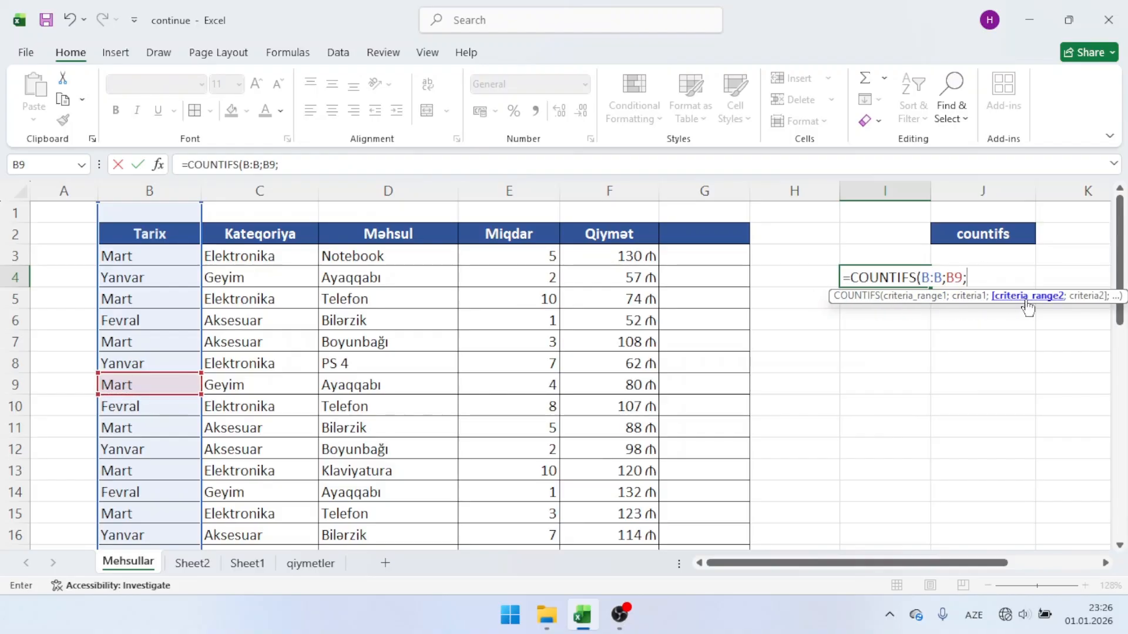
Step: Complete the COUNTIFS formula in I4 with the whole column C as second range and the Elektronika cell C5 as its criterion
left_click(276, 192)
type(";")
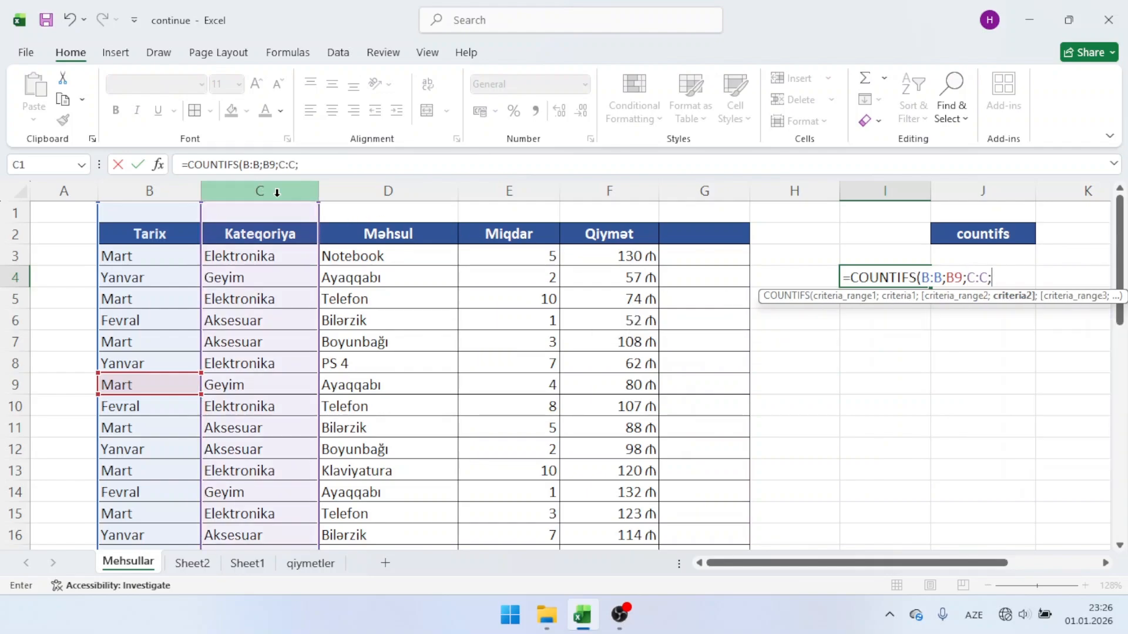
left_click(278, 296)
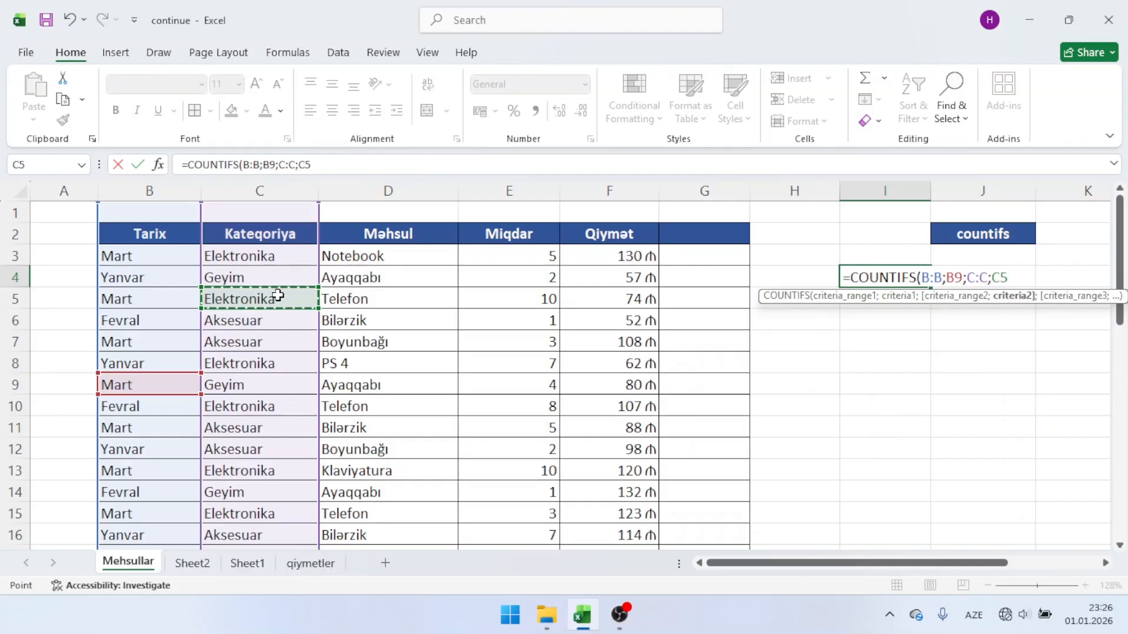
key("Return")
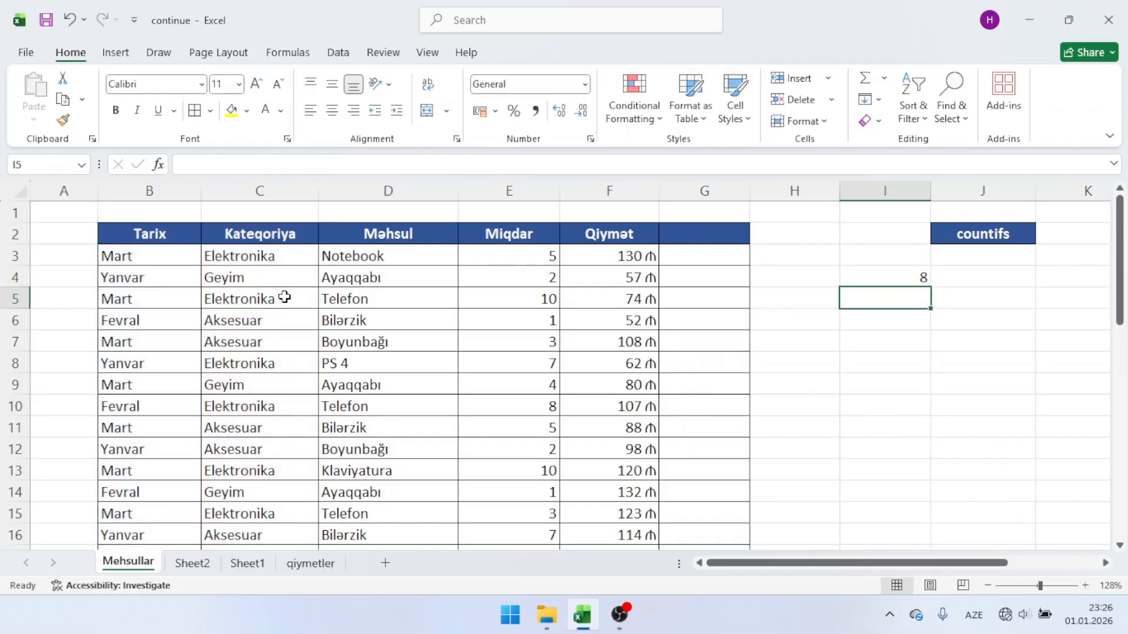
Step: Clear the COUNTIFS formula from cell I4 and move the countifs label from J2 to L3 under the countif label
left_click(884, 271)
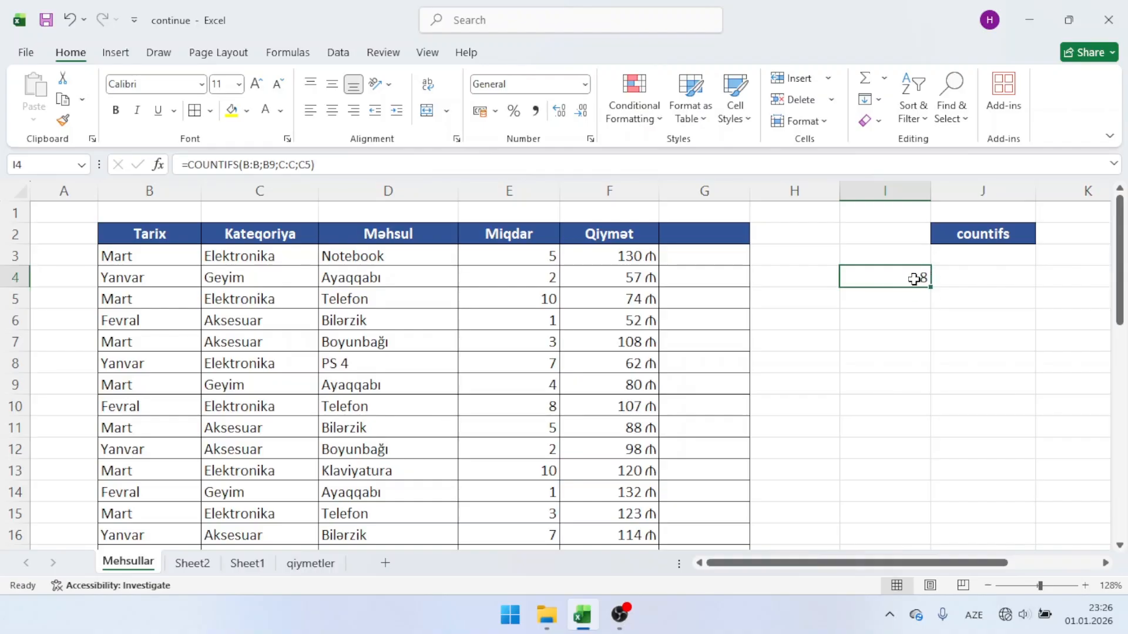
key("Delete")
scroll(999, 223, "right", 3)
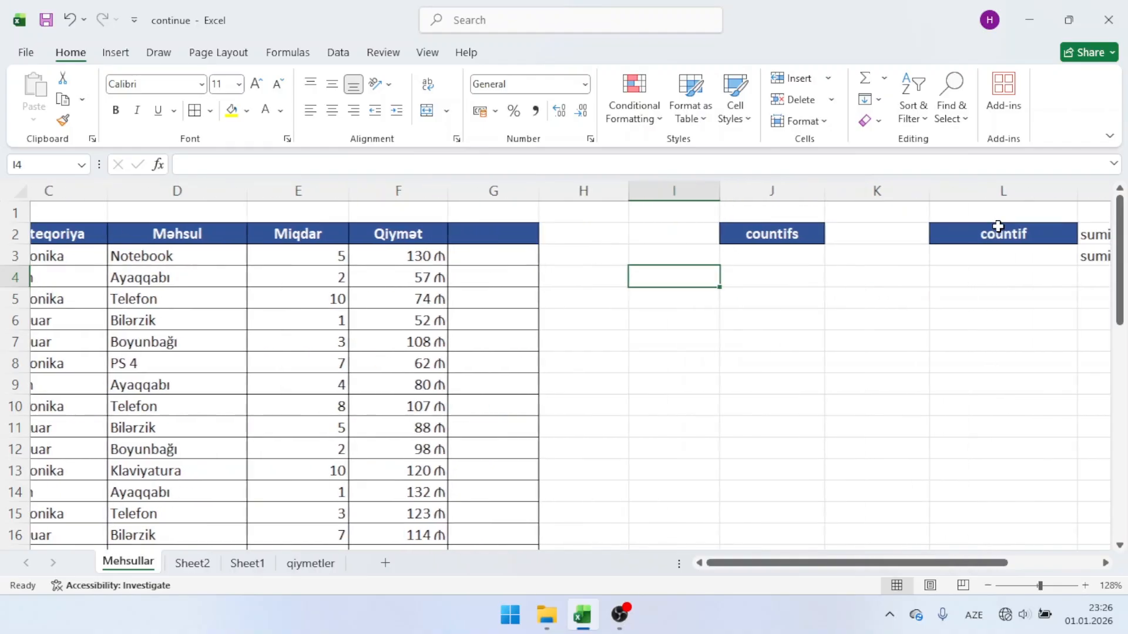
left_click(721, 240)
left_click_drag(723, 247, 926, 259)
left_click(653, 261)
scroll(652, 268, "left", 1)
scroll(652, 268, "left", 2)
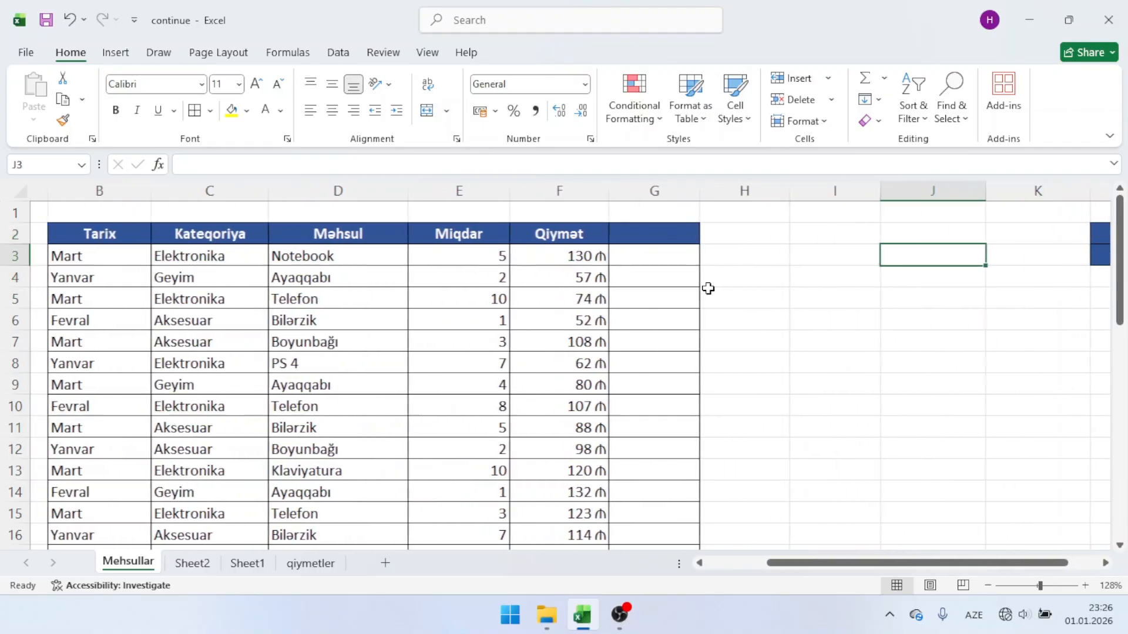
Step: Count the Elektronika rows in cell I4 with a COUNTIF formula using the whole column C as range and C5 as criterion
left_click(839, 281)
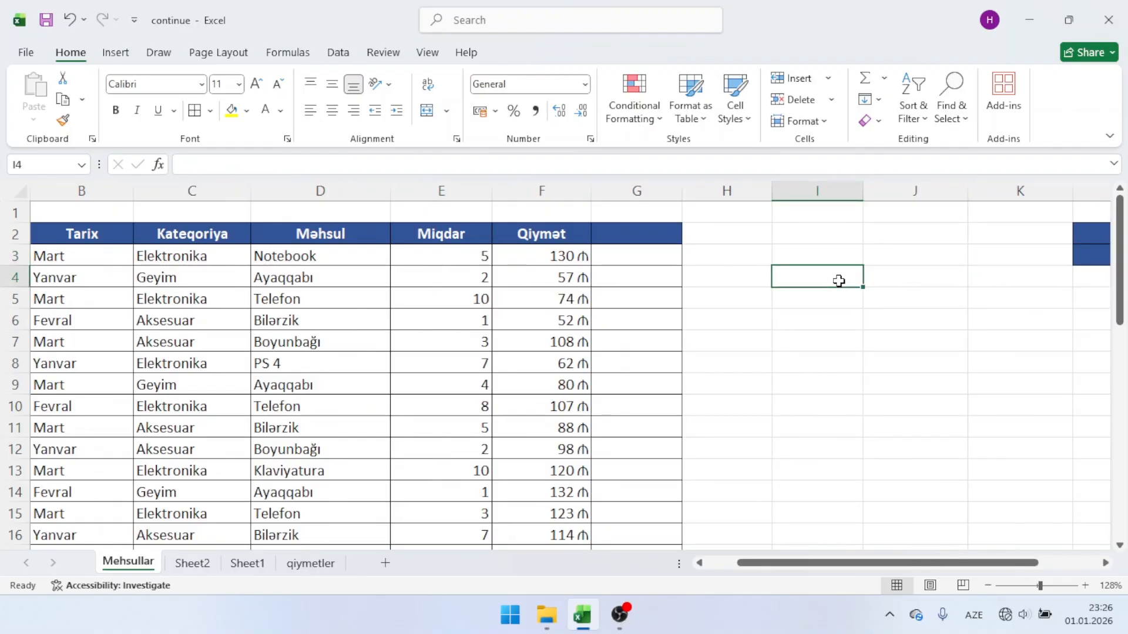
scroll(839, 281, "left", 1)
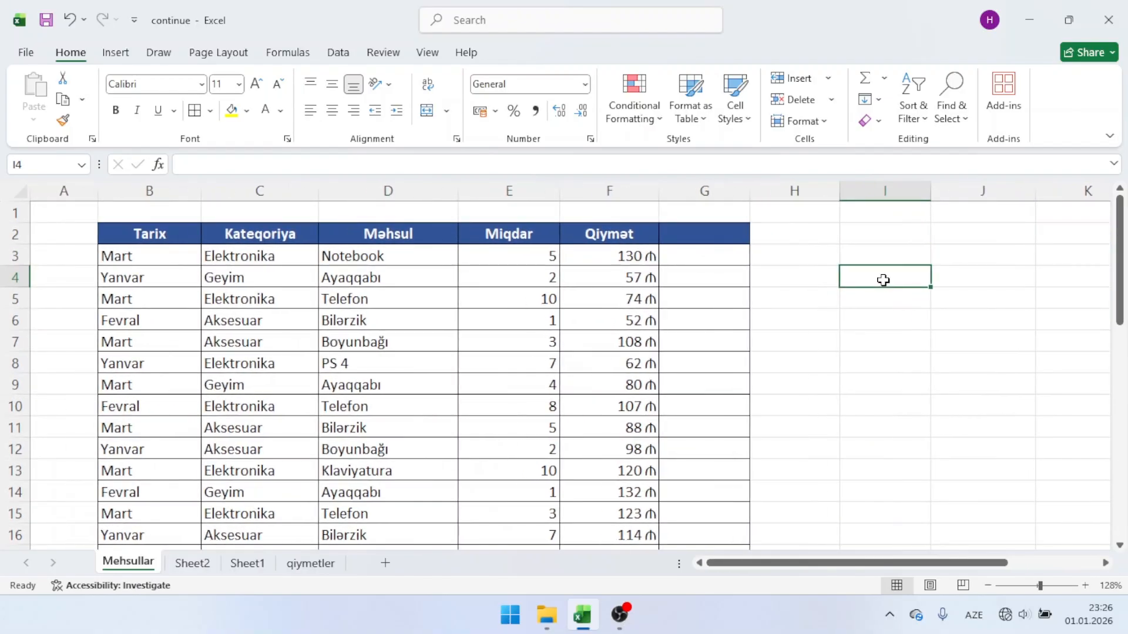
type("=count")
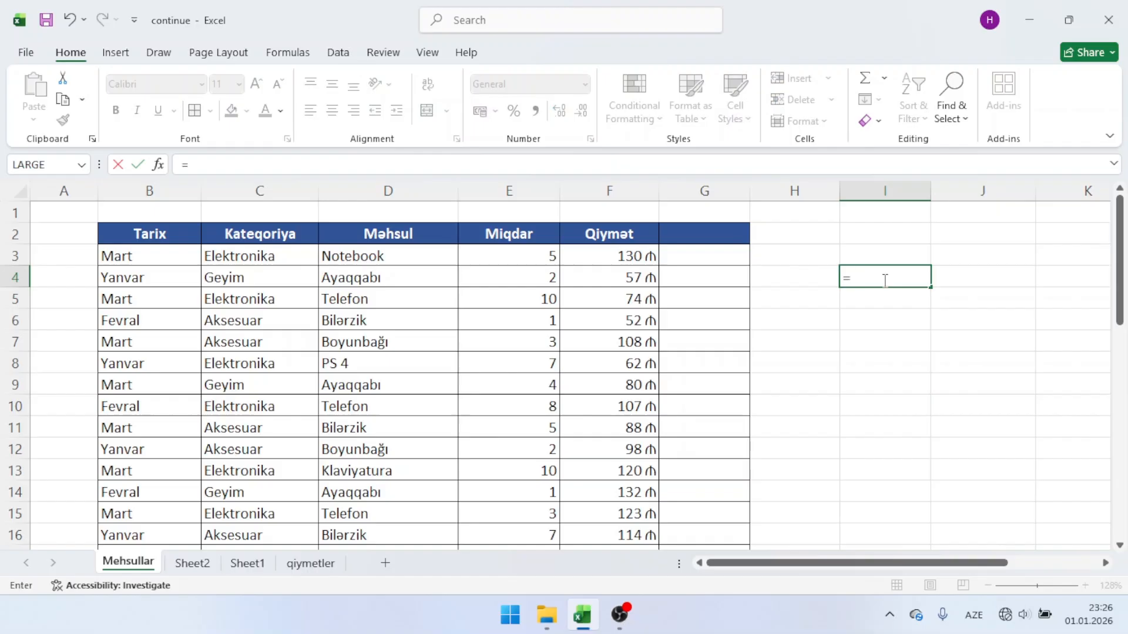
key("Down")
key("Down")
key("Down")
key("Tab")
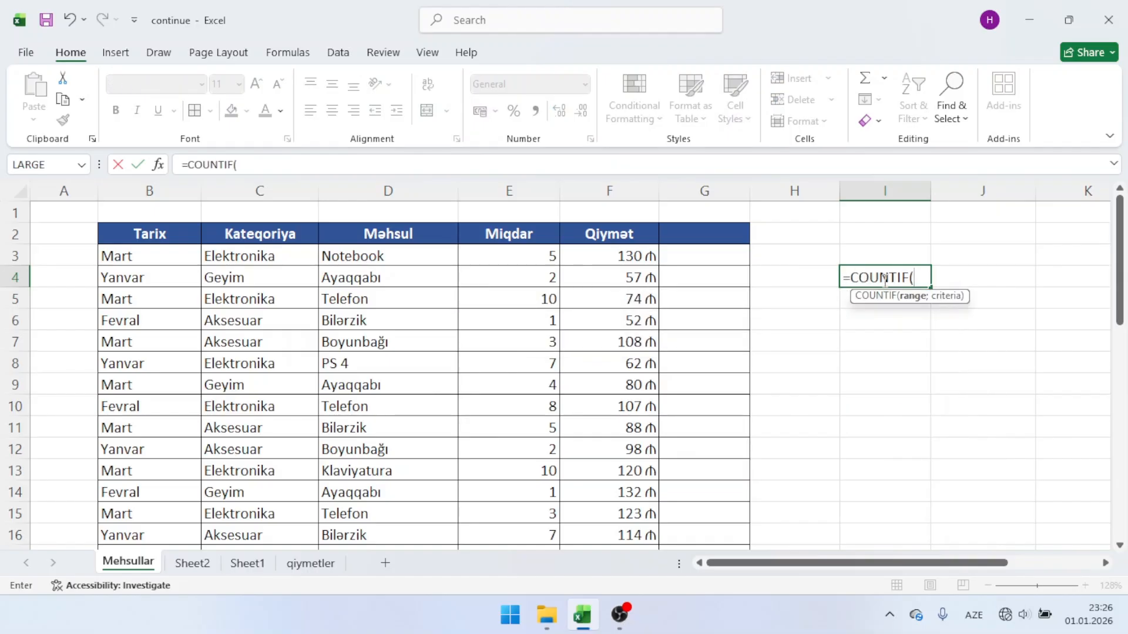
left_click(282, 190)
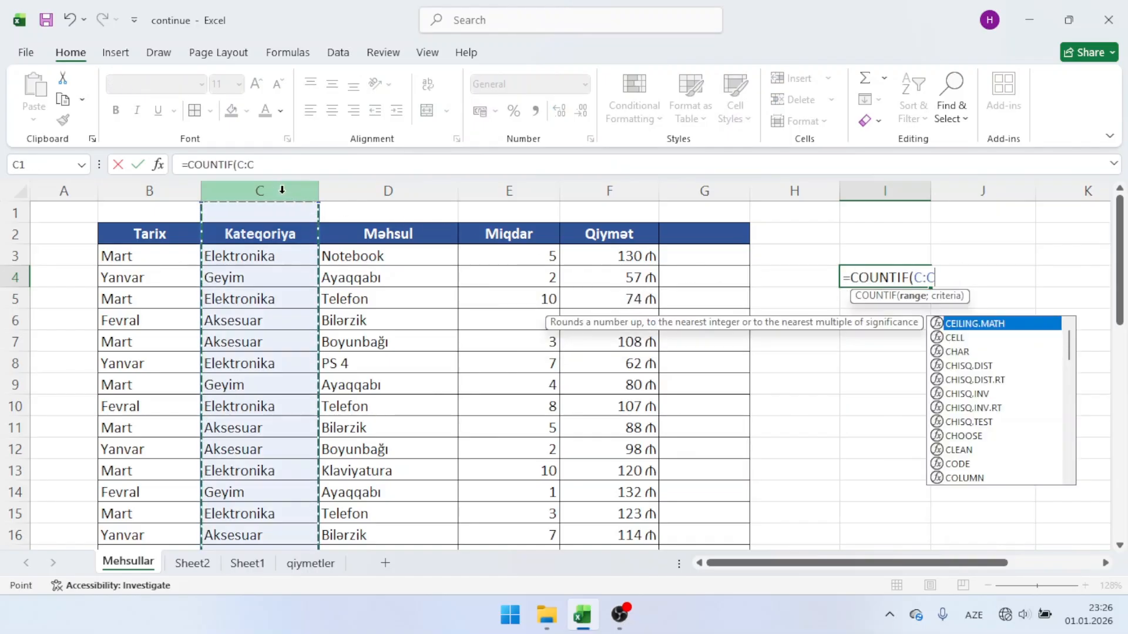
type(";")
left_click(276, 303)
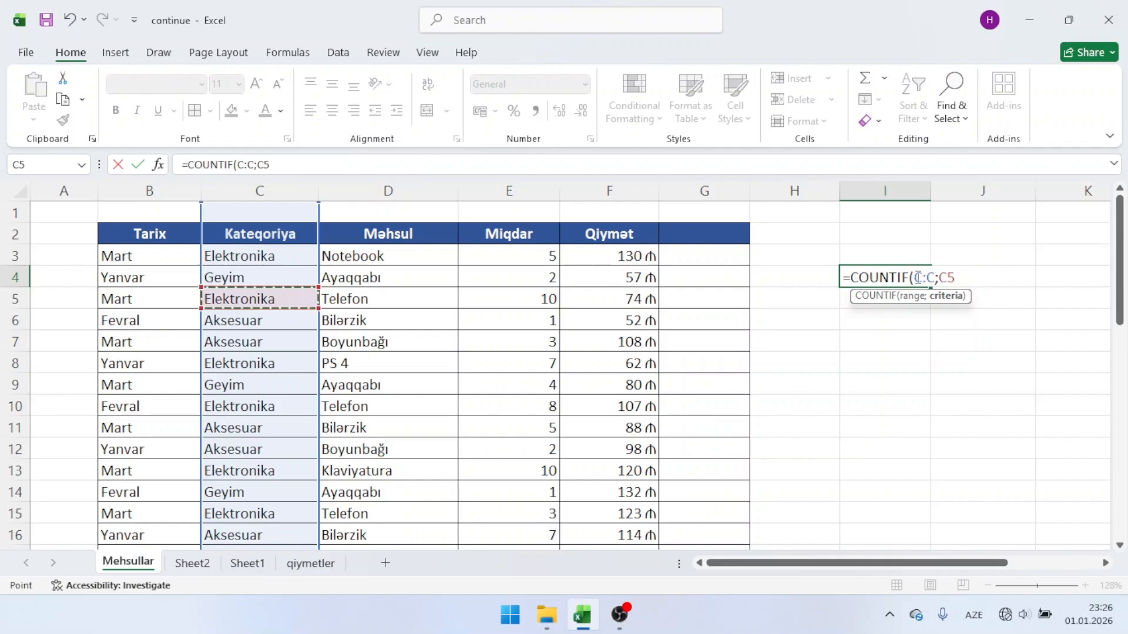
left_click_drag(939, 277, 959, 278)
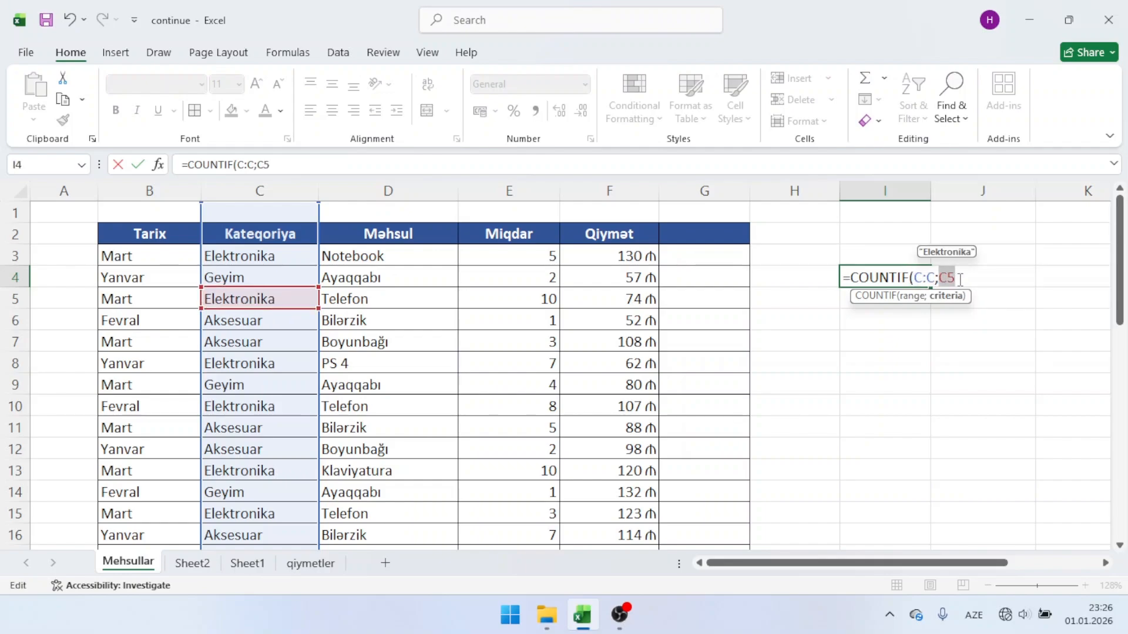
key("Return")
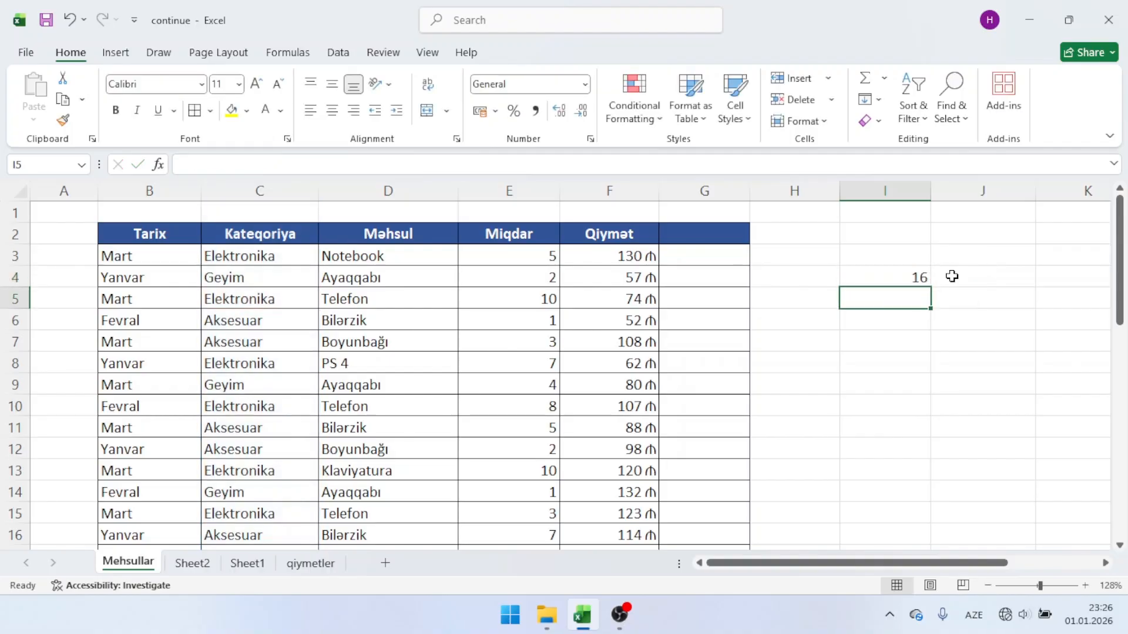
Step: Start a COUNTIFS formula in cell I6 with the whole column C as first range and the Elektronika cell C8 as its criterion
left_click(884, 277)
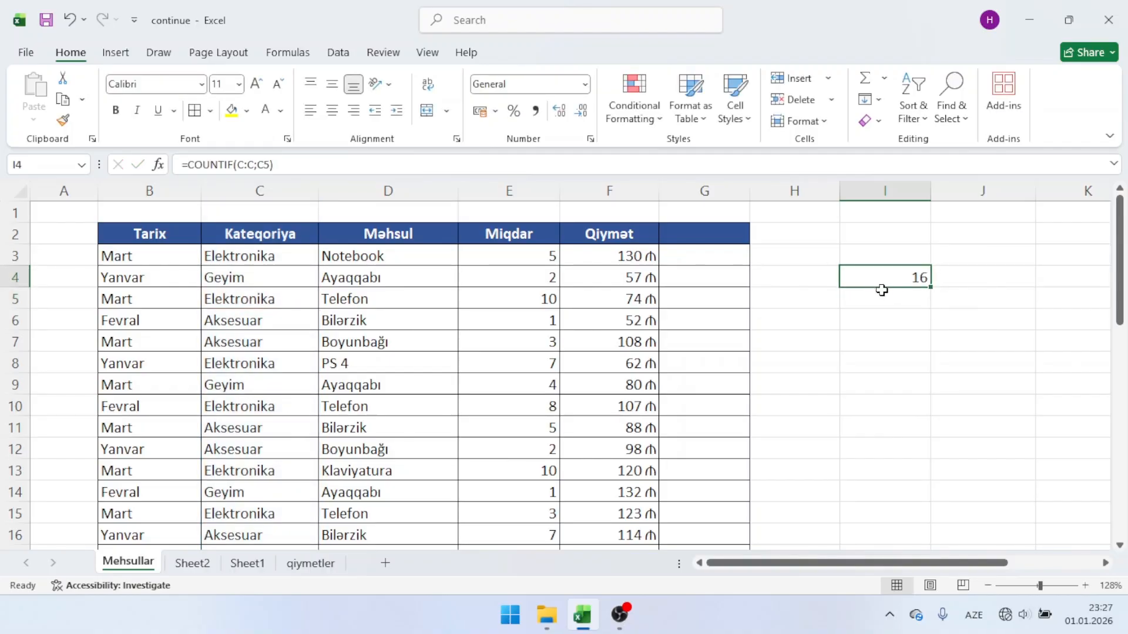
left_click(884, 317)
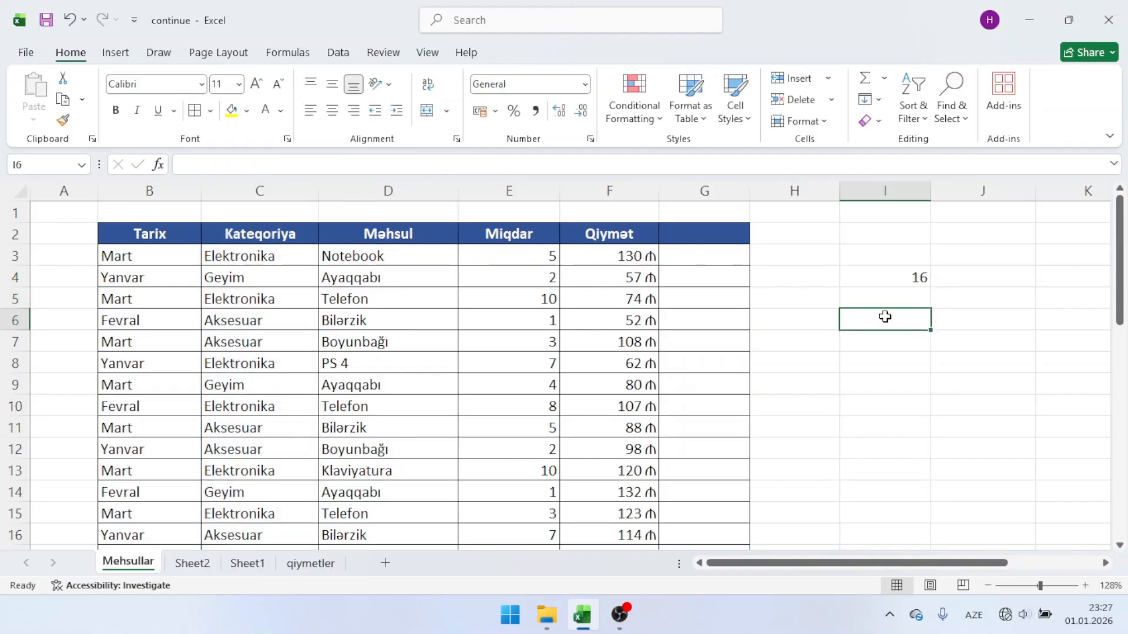
type("=count")
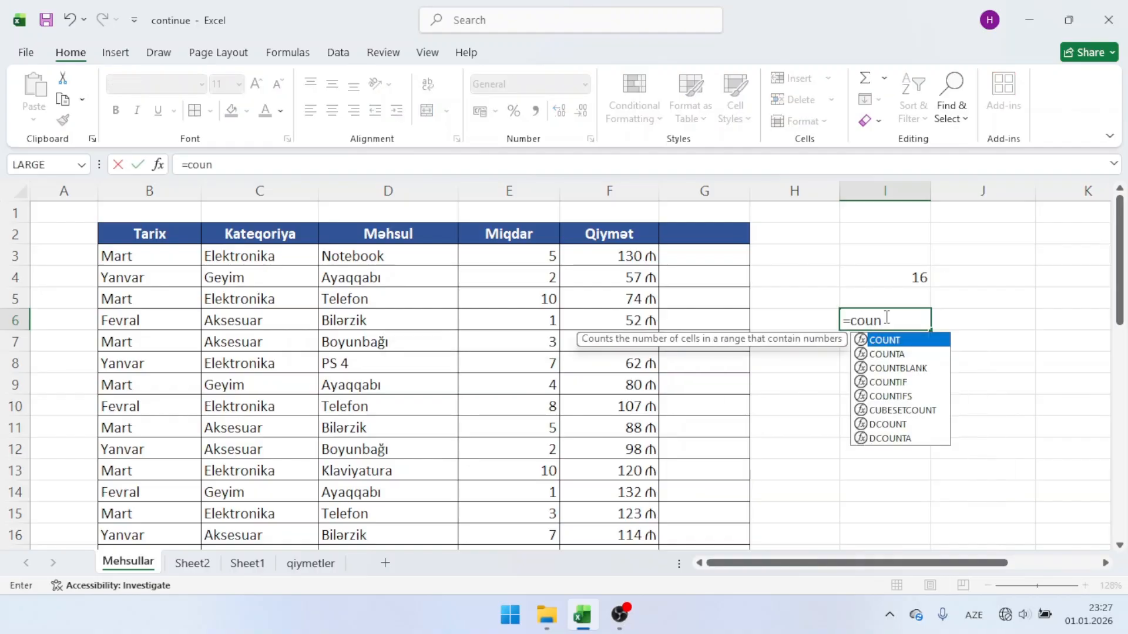
key("Down")
key("Down")
key("Down")
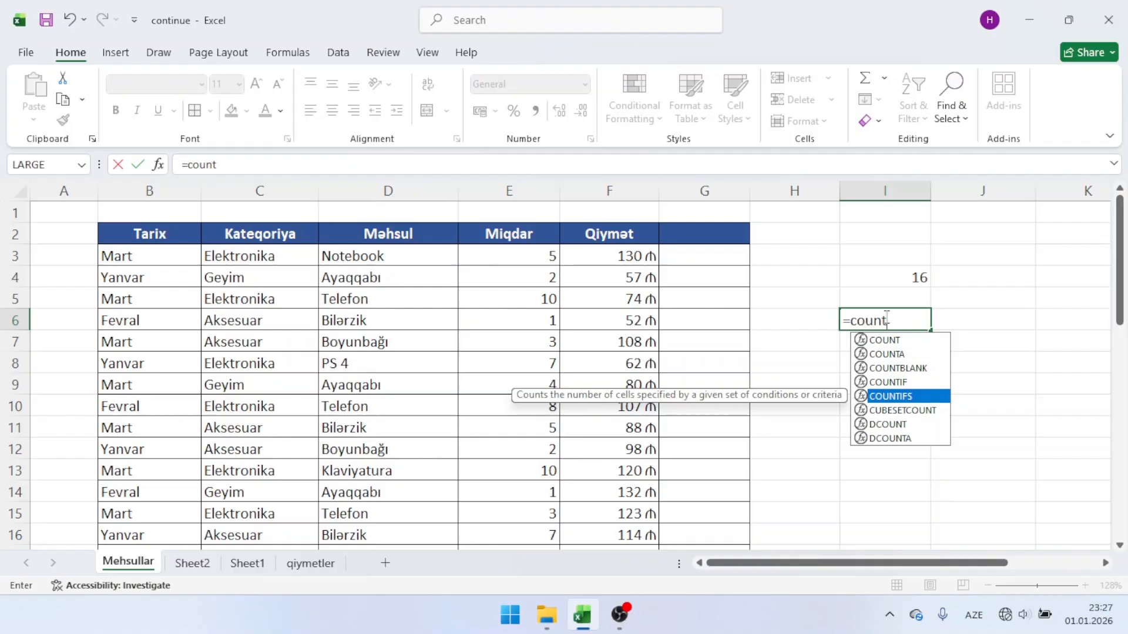
key("Tab")
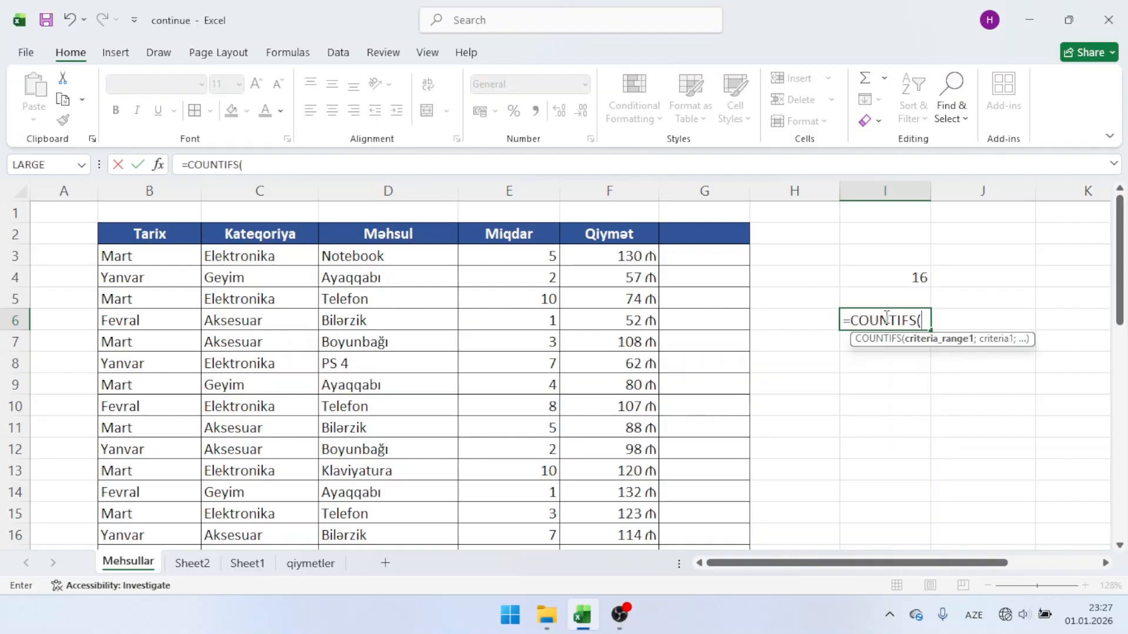
left_click(237, 192)
type(";")
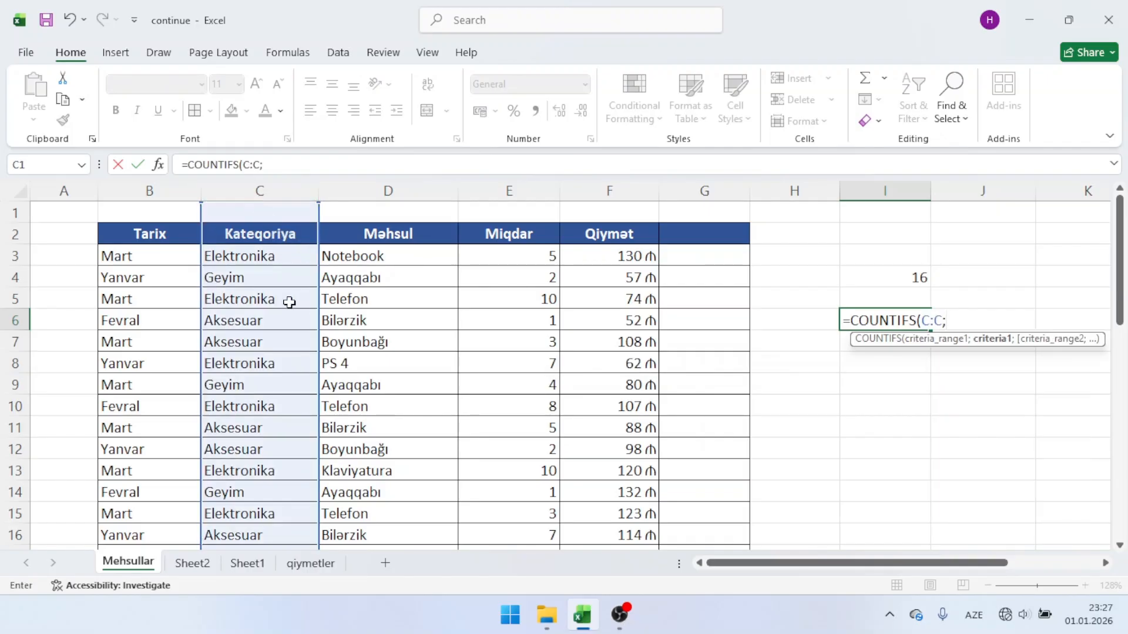
left_click(292, 369)
type(";")
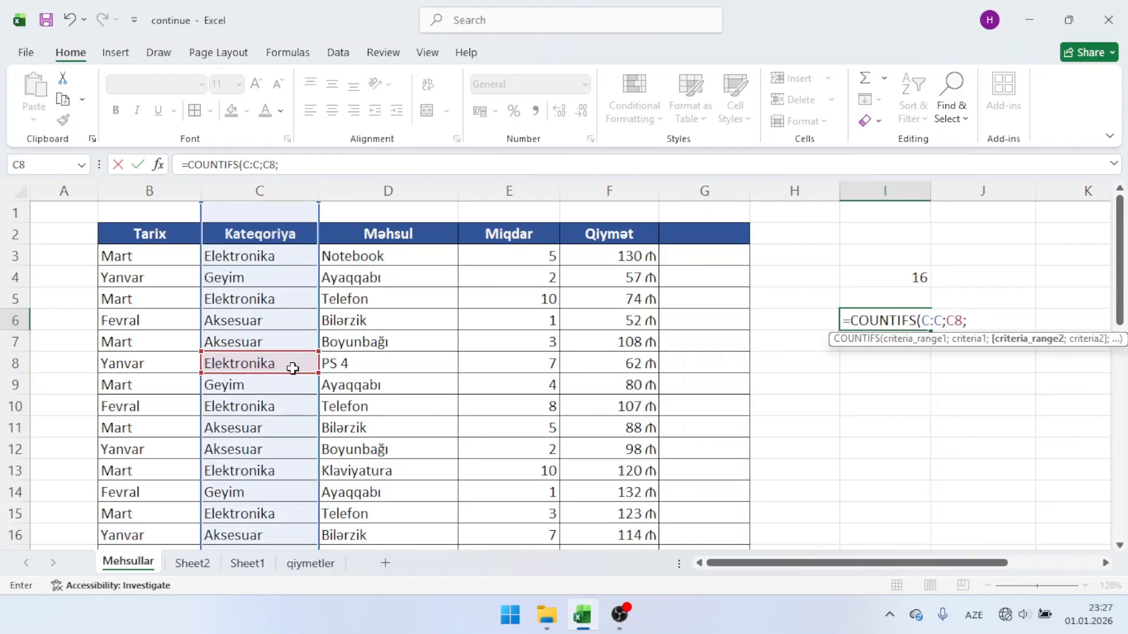
Step: Complete the COUNTIFS formula in I6 with the whole column B as second range and the Yanvar cell B12 as its criterion
left_click(106, 187)
type(";")
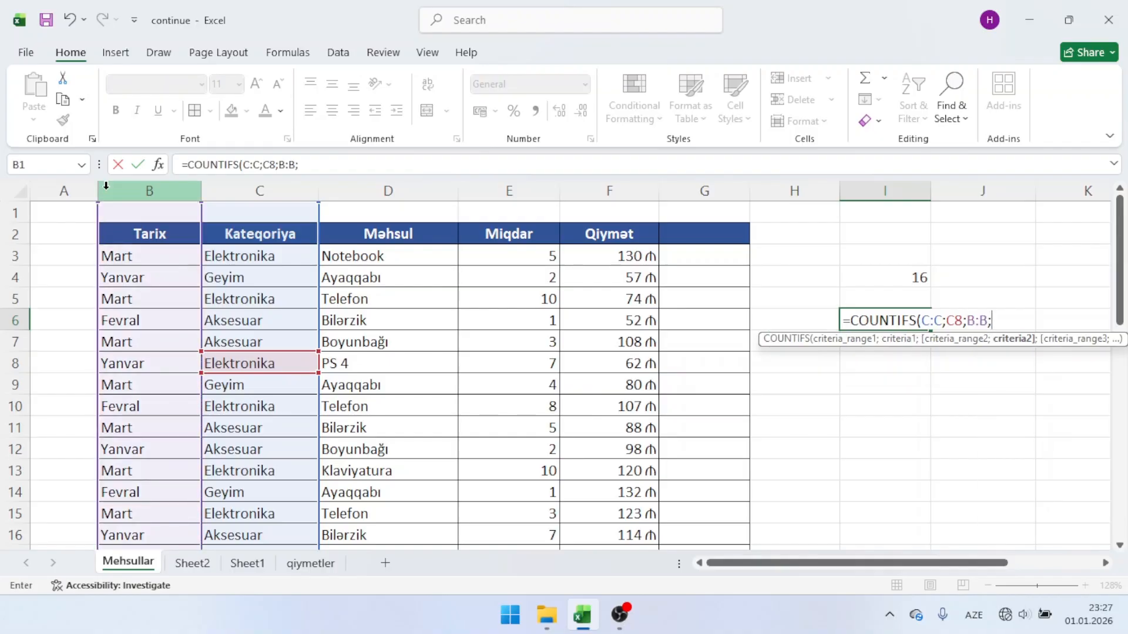
left_click(156, 448)
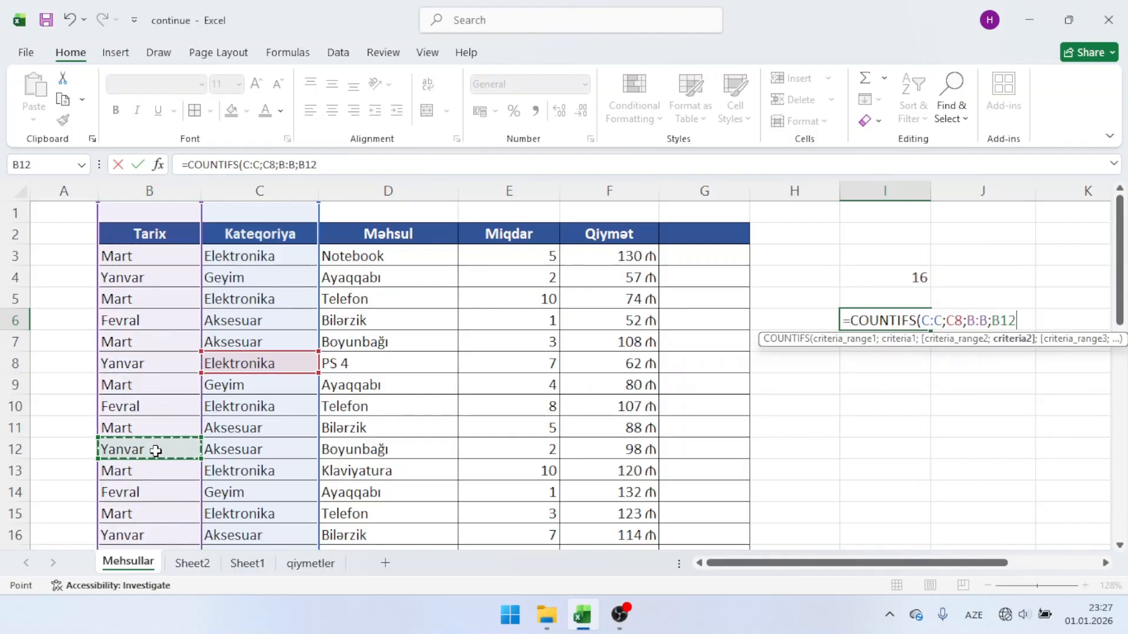
key("Return")
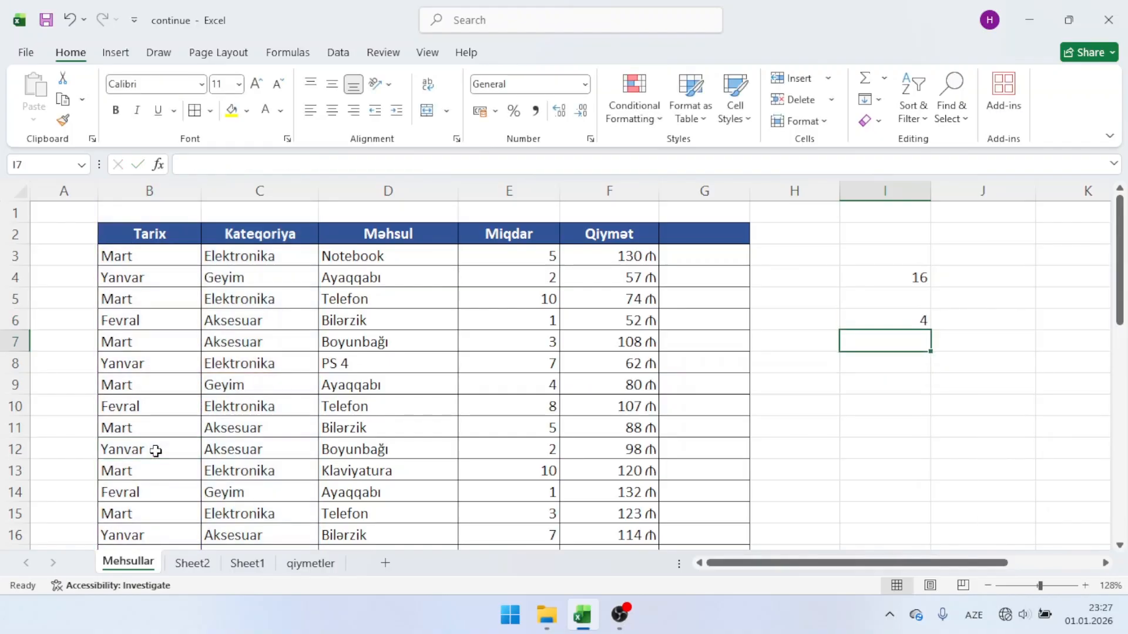
left_click(892, 324)
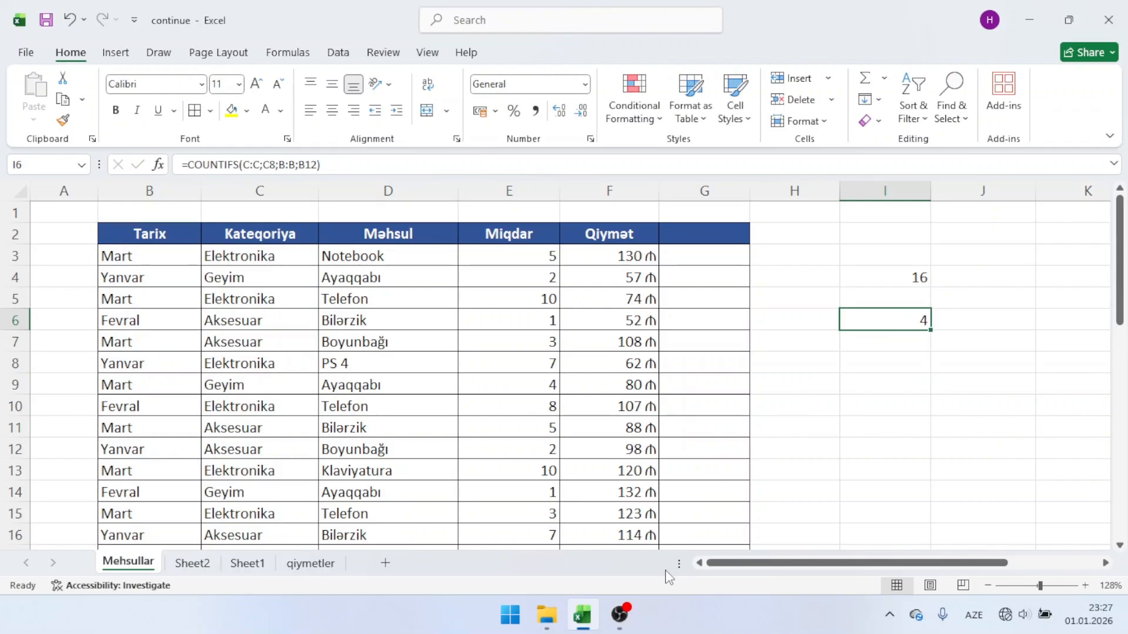
Step: Clear the COUNTIF and COUNTIFS formulas from cells I4 to I7
scroll(785, 440, "right", 4)
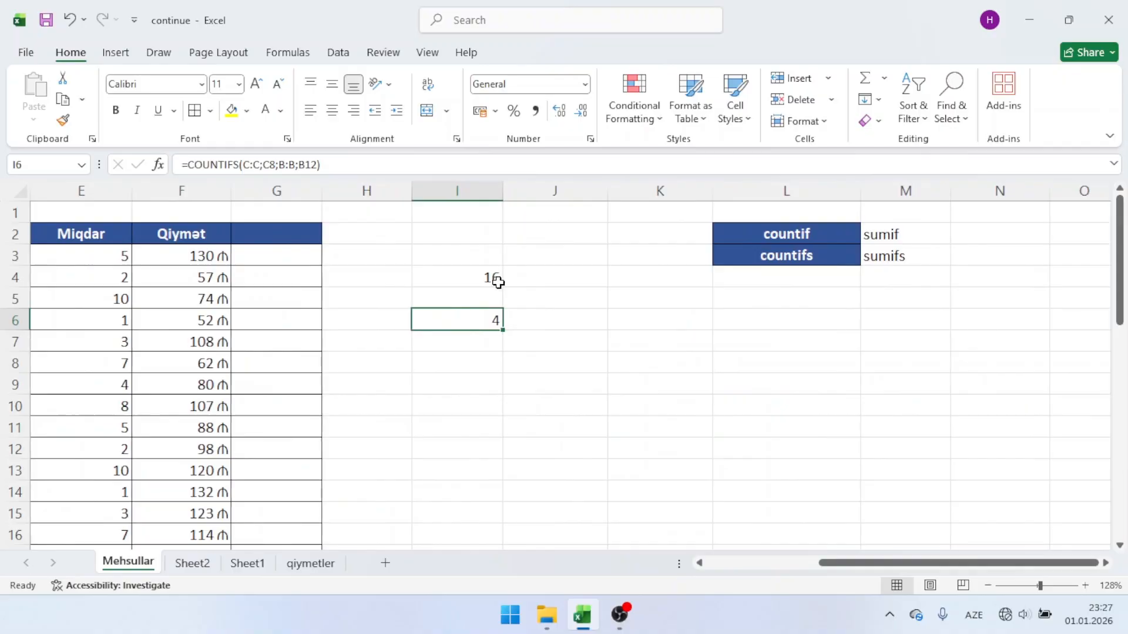
left_click_drag(495, 280, 457, 331)
key("Delete")
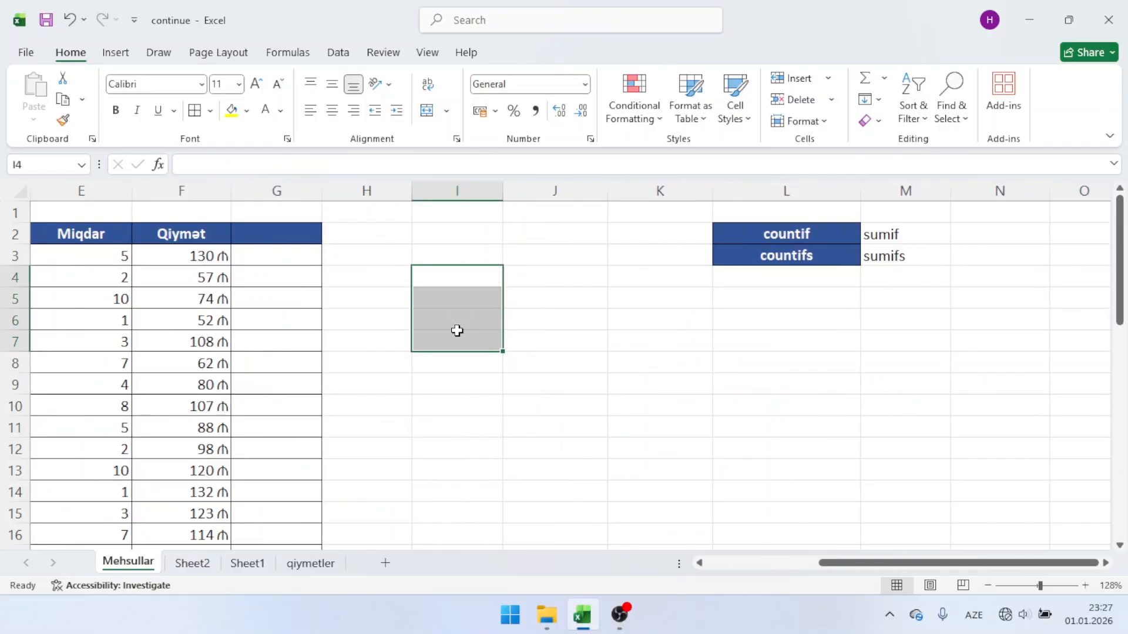
Step: Move the sumif label from cell M2 to cell J2
left_click(836, 228)
left_click(833, 261)
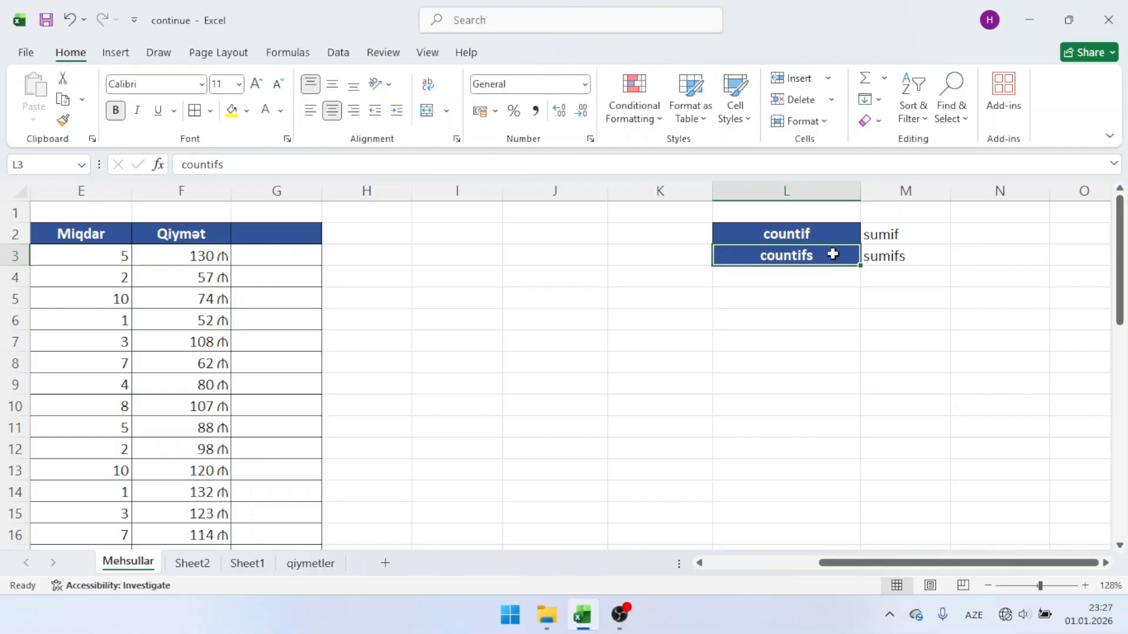
left_click(919, 232)
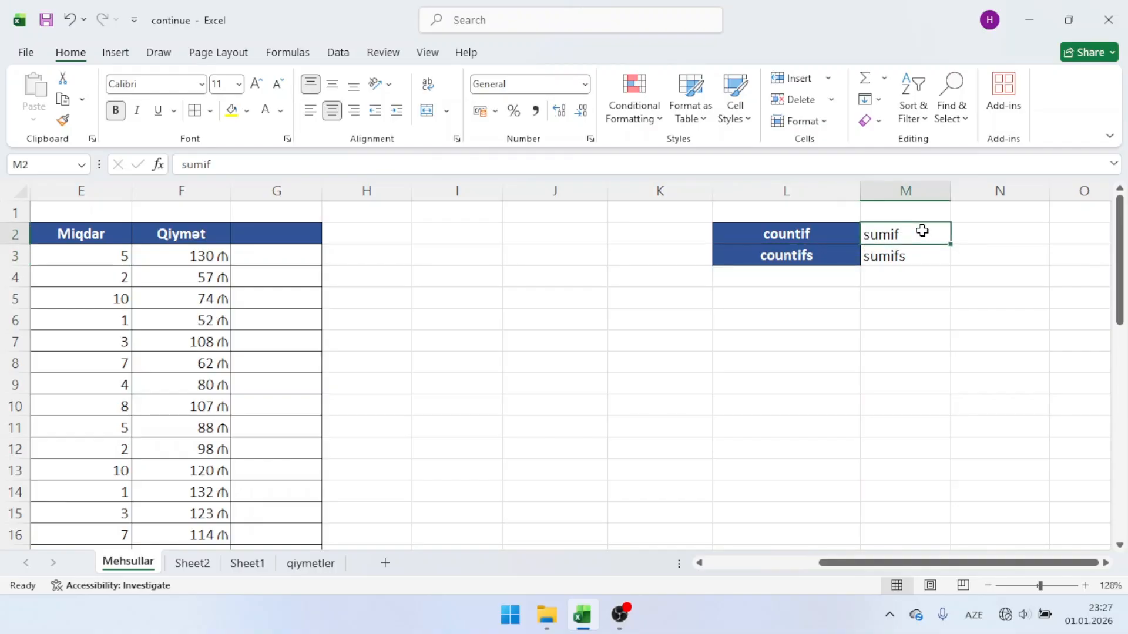
left_click_drag(923, 249, 556, 232)
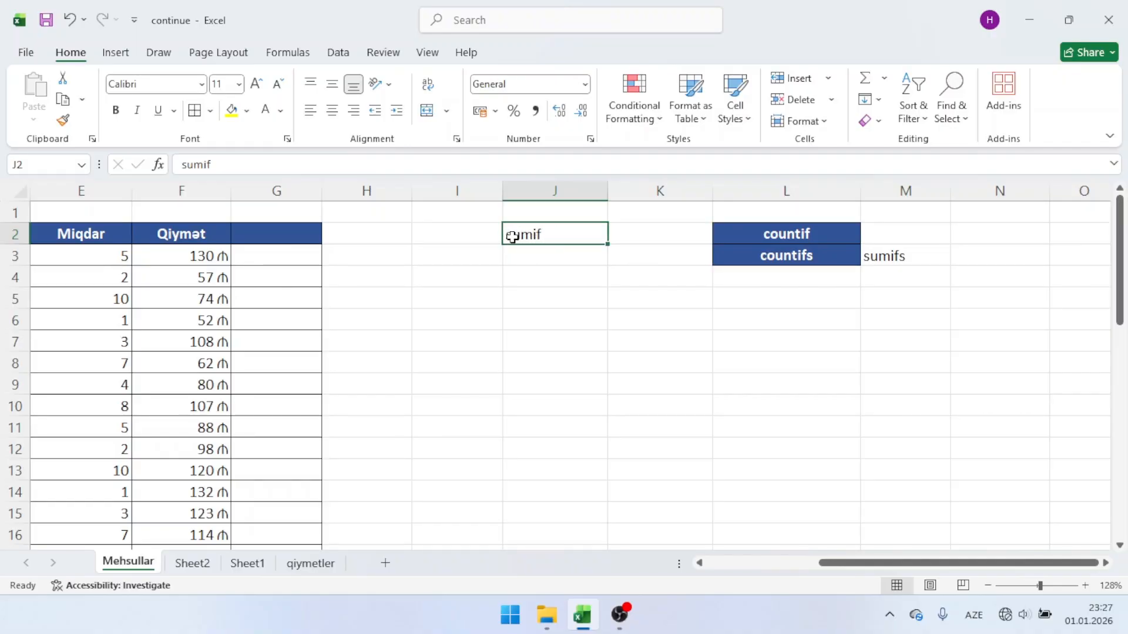
Step: Delete the whole Miqdar column E from the sheet
scroll(521, 239, "left", 3)
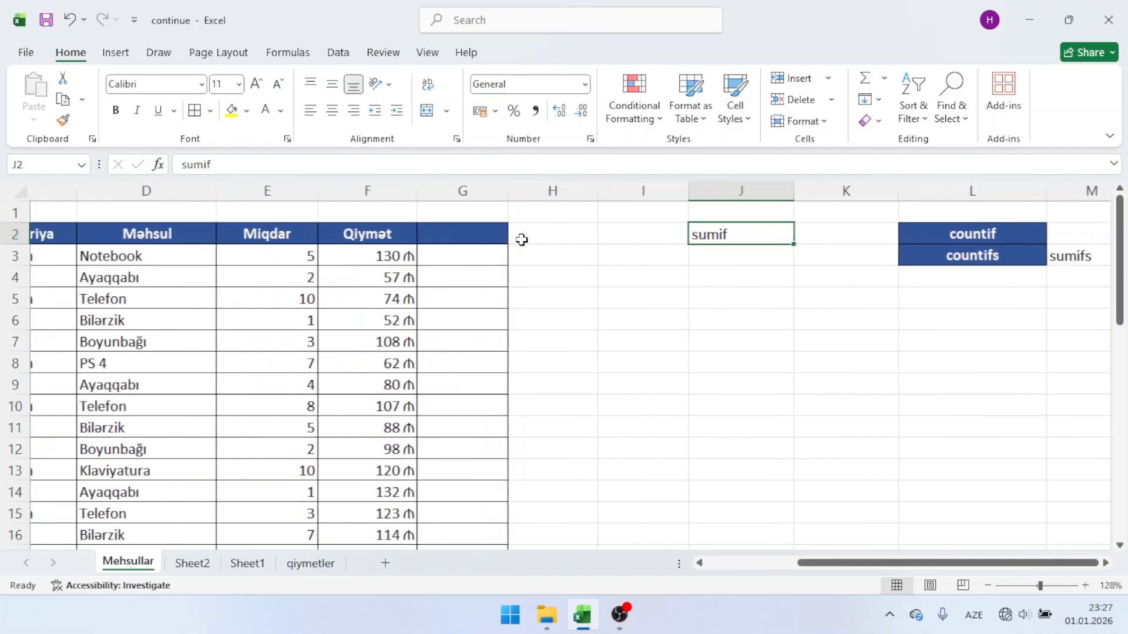
scroll(521, 239, "left", 2)
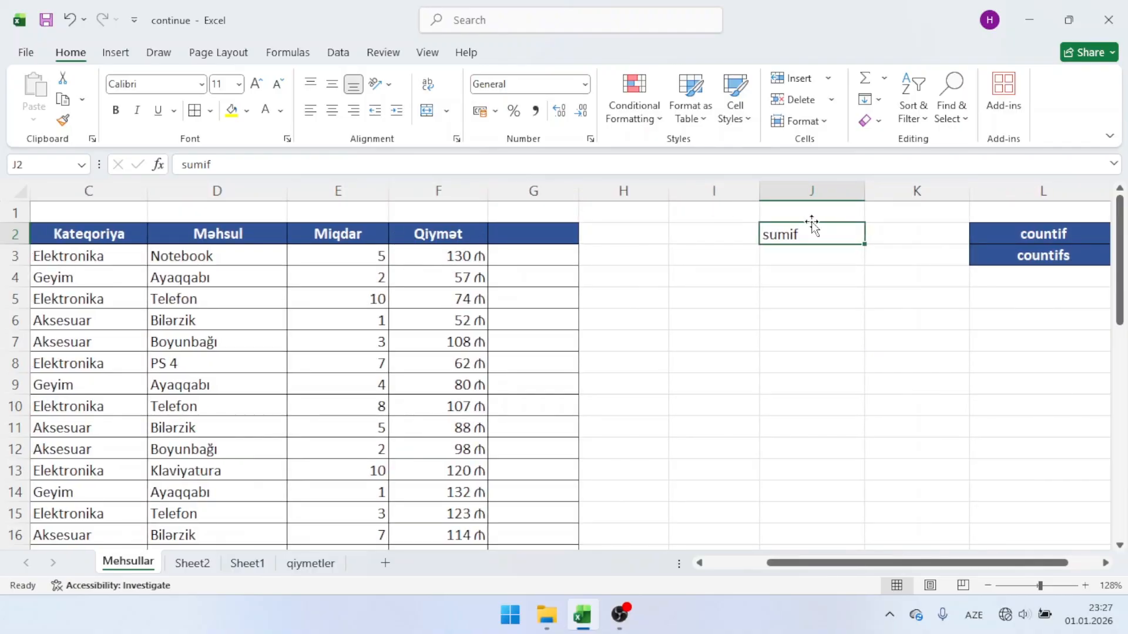
left_click(329, 189)
key("ctrl+minus")
left_click(451, 244)
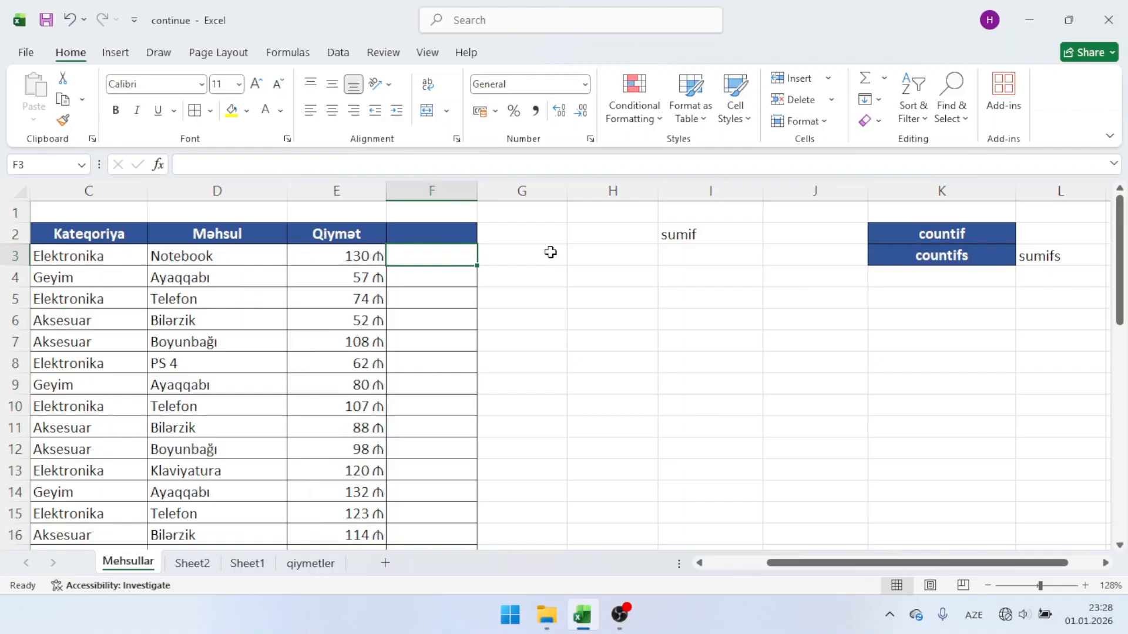
Step: Total the Qiymət column in cell G2 with a SUM formula over the whole column E
left_click(568, 249)
left_click(541, 239)
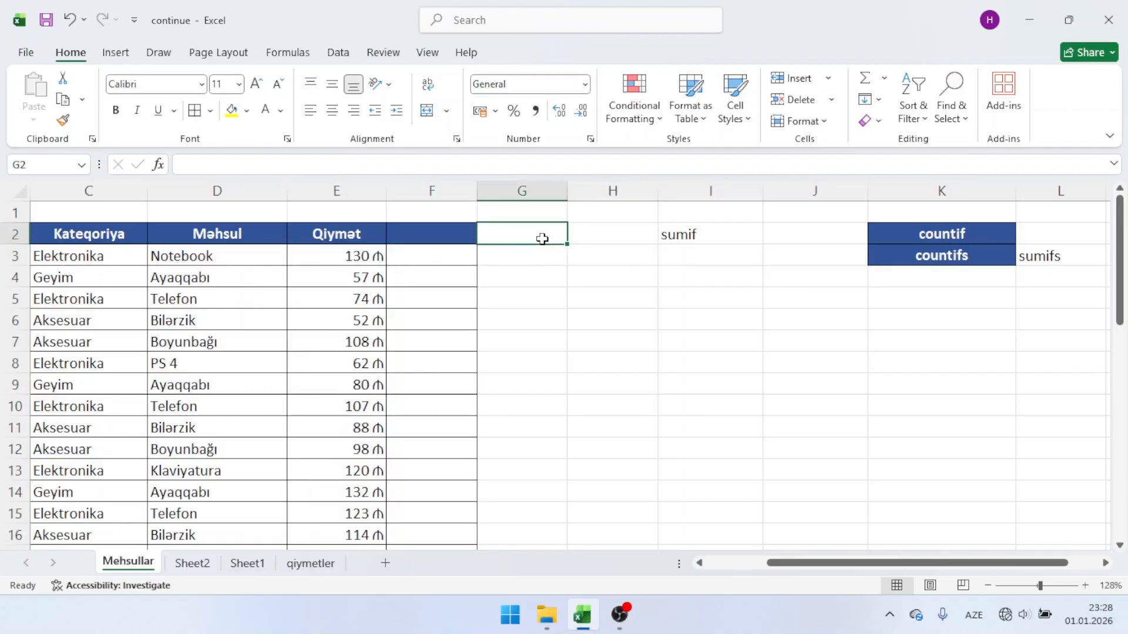
type("=sum")
key("Tab")
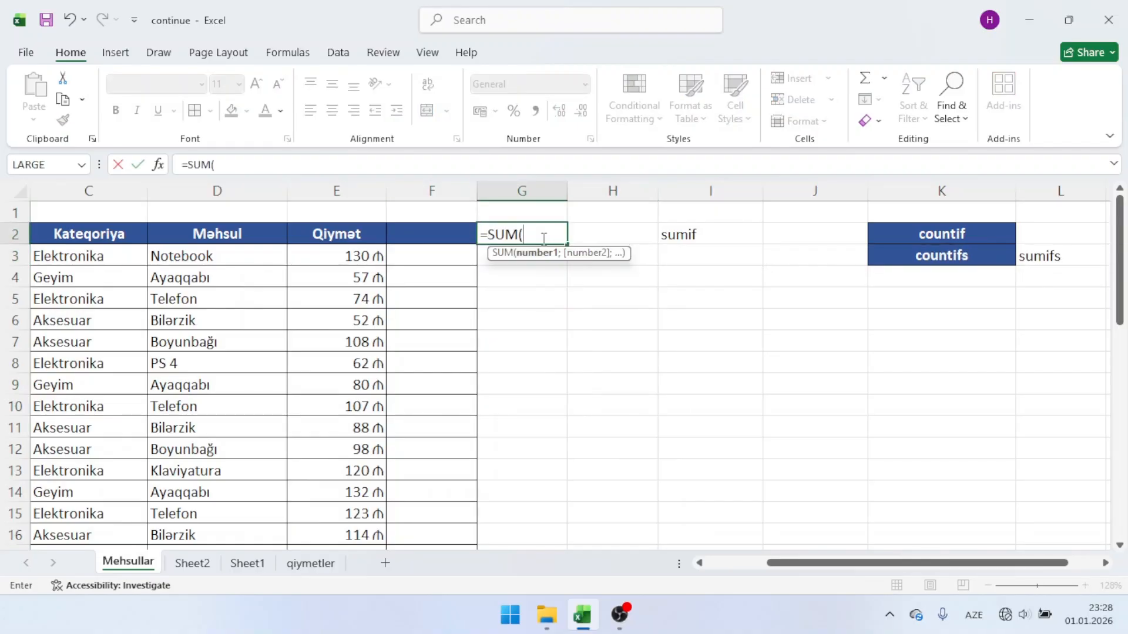
left_click(327, 190)
key("Return")
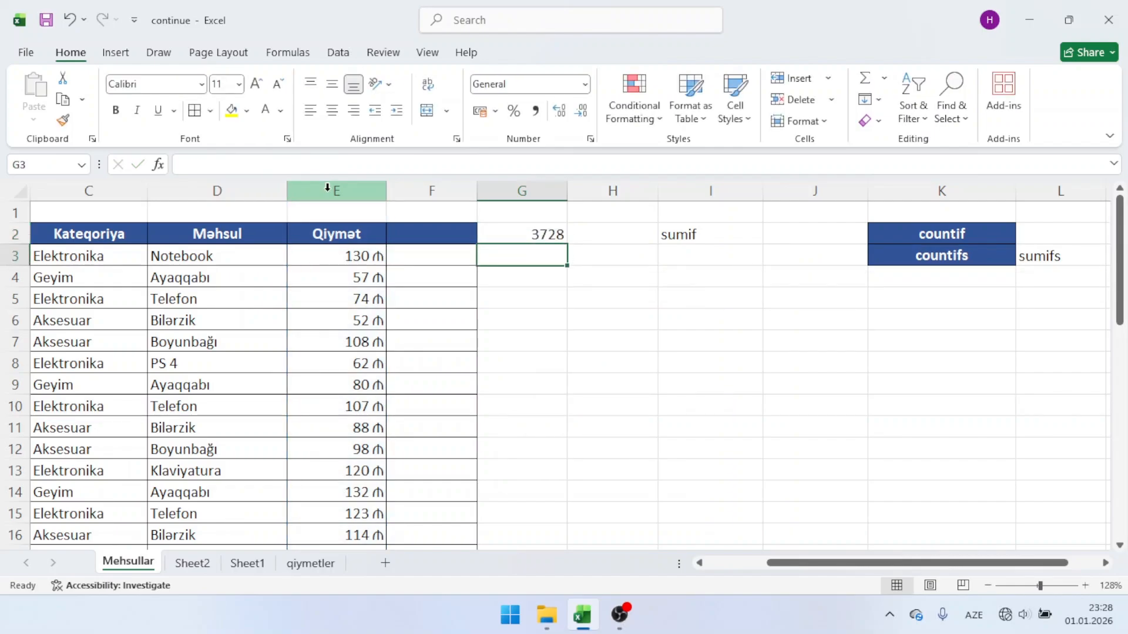
left_click(505, 226)
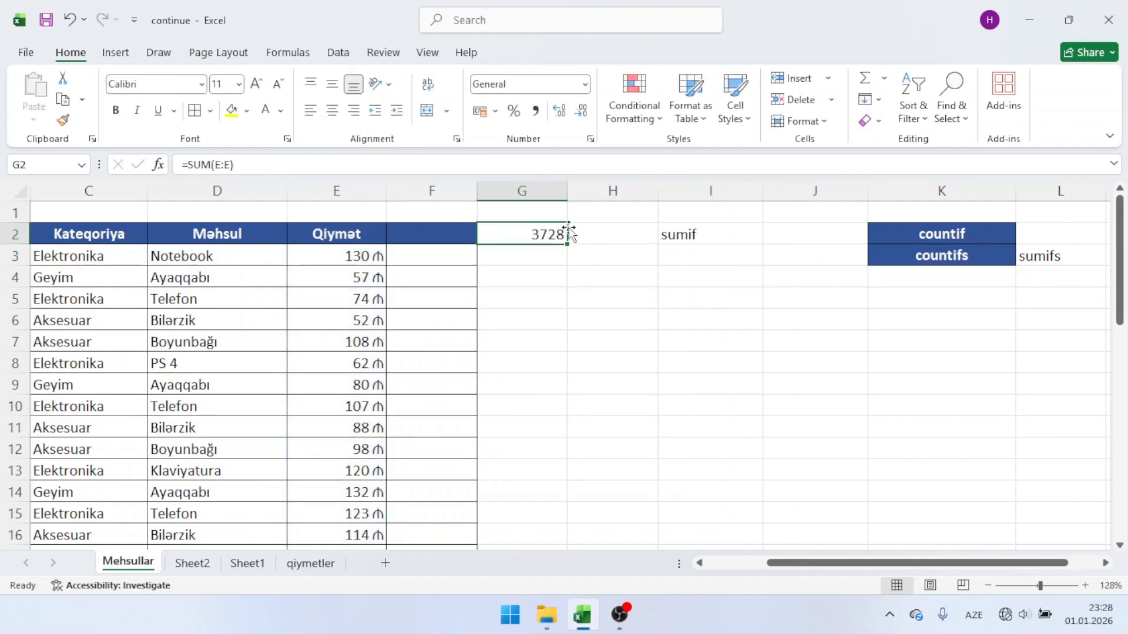
Step: Clear the SUM formula from cell G2 after selecting the prices in column E from E3 down
left_click_drag(347, 252, 337, 383)
scroll(337, 382, "up", 6)
scroll(332, 356, "left", 2)
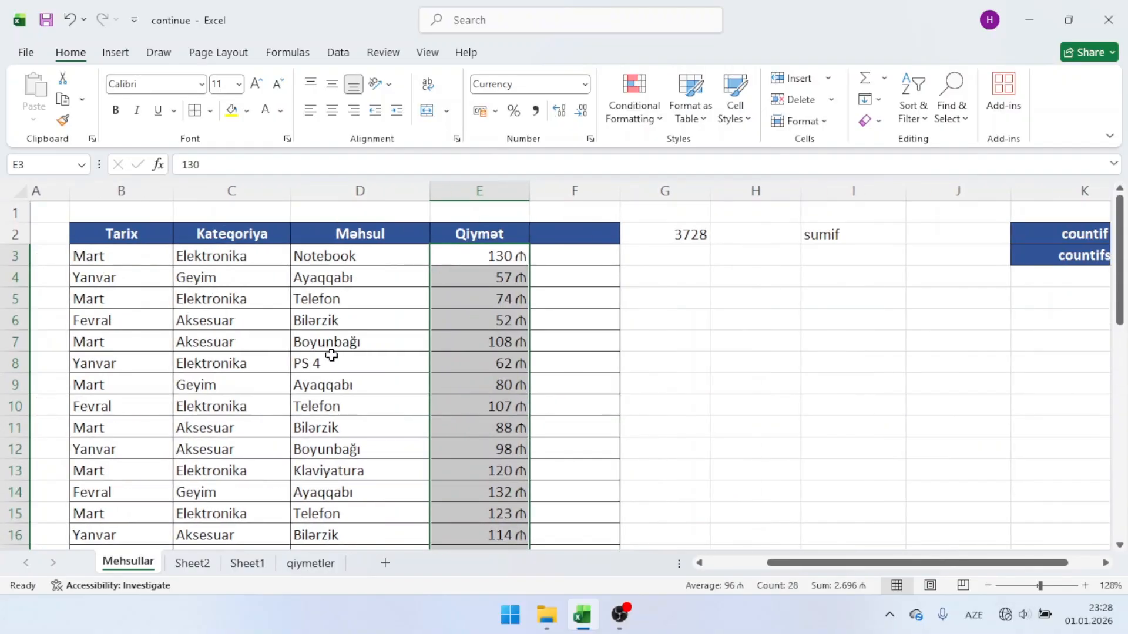
scroll(332, 355, "left", 1)
left_click(691, 234)
key("Delete")
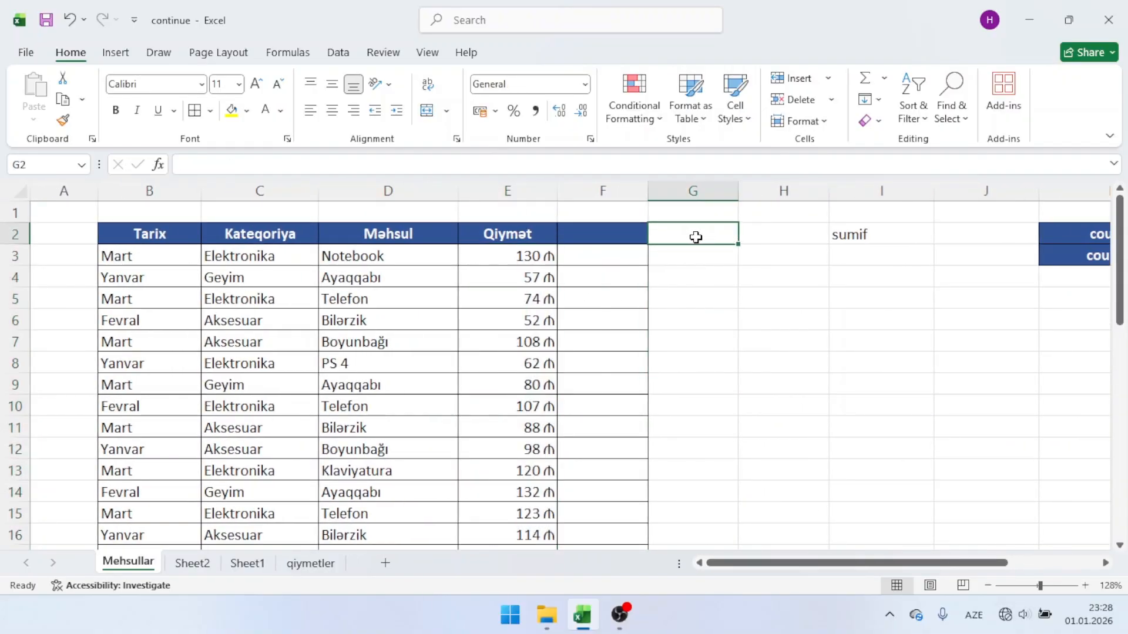
Step: Examine the Elektronika entries in rows 3, 5 and 8 together with their prices in column E
left_click(286, 256)
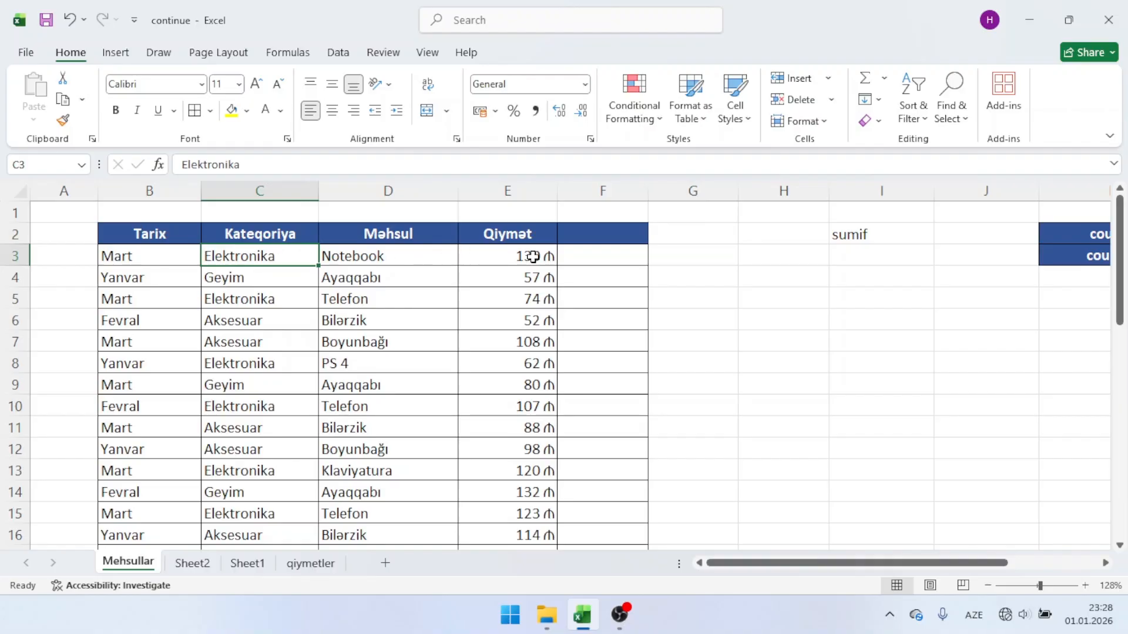
left_click(513, 255)
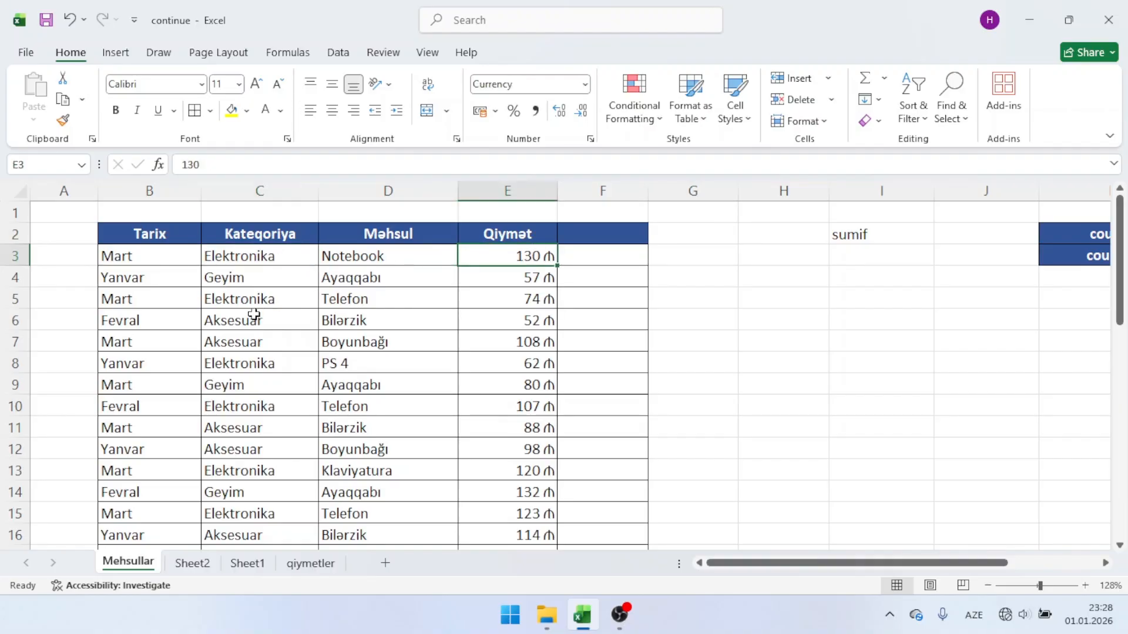
left_click(254, 300)
left_click(496, 298)
left_click(291, 367)
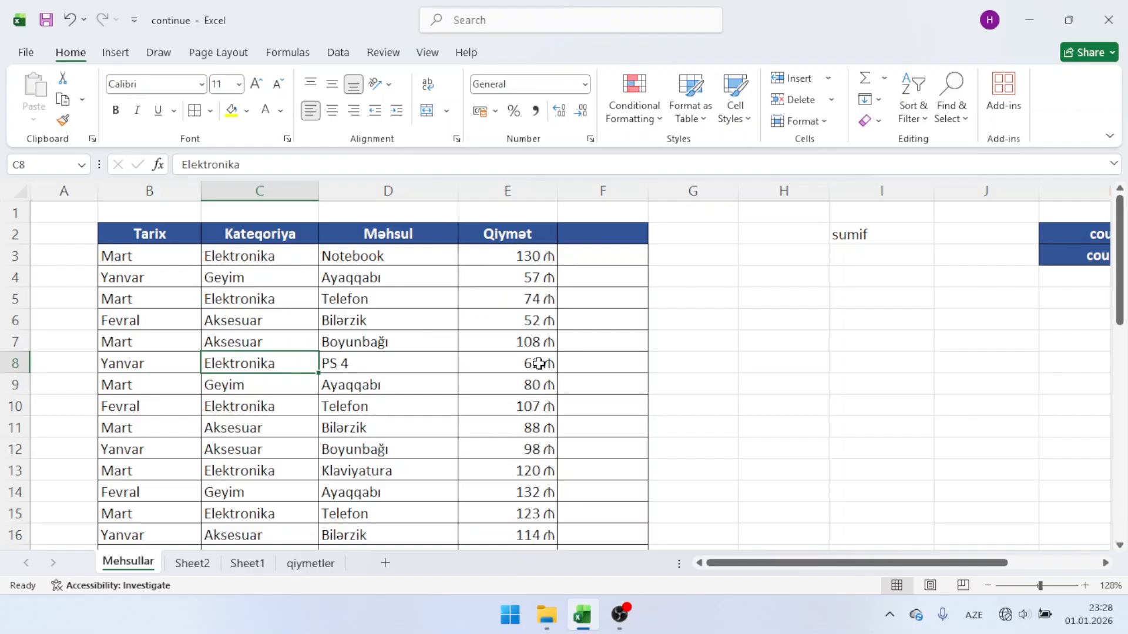
left_click(534, 364)
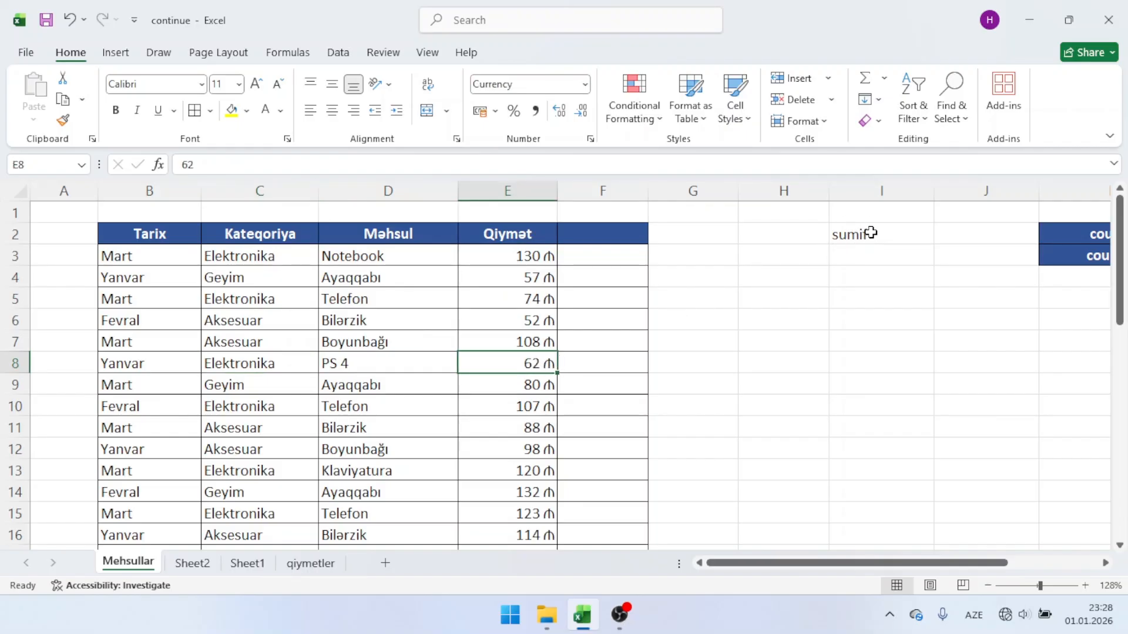
Step: Start a SUMIF formula in cell H5
left_click(763, 301)
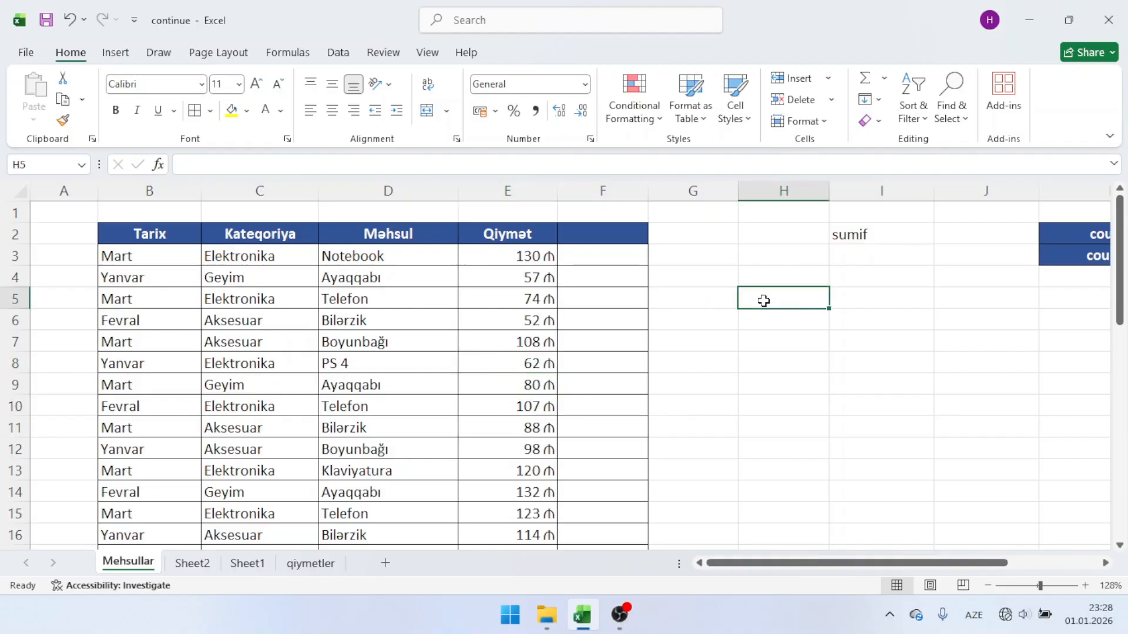
type("=sumif")
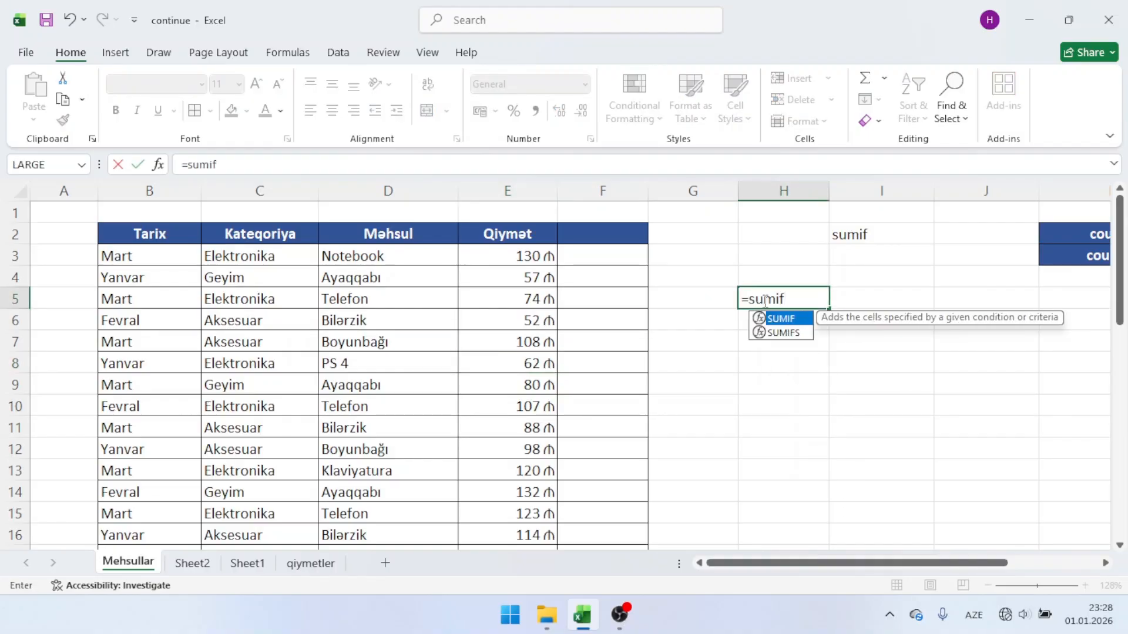
key("Return")
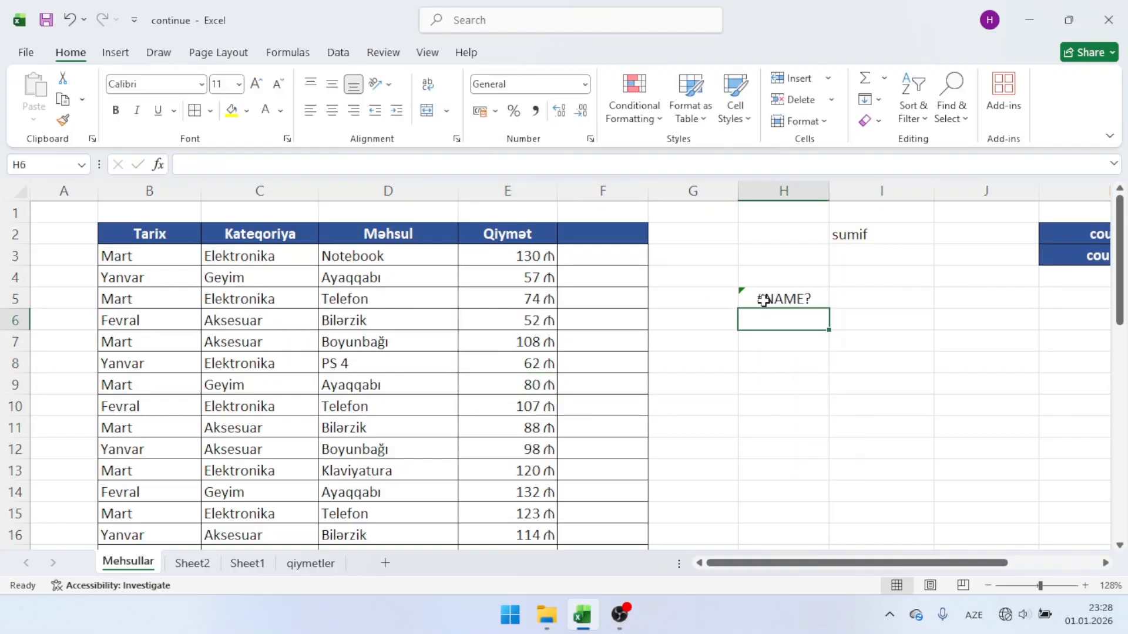
double_click(764, 301)
key("BackSpace")
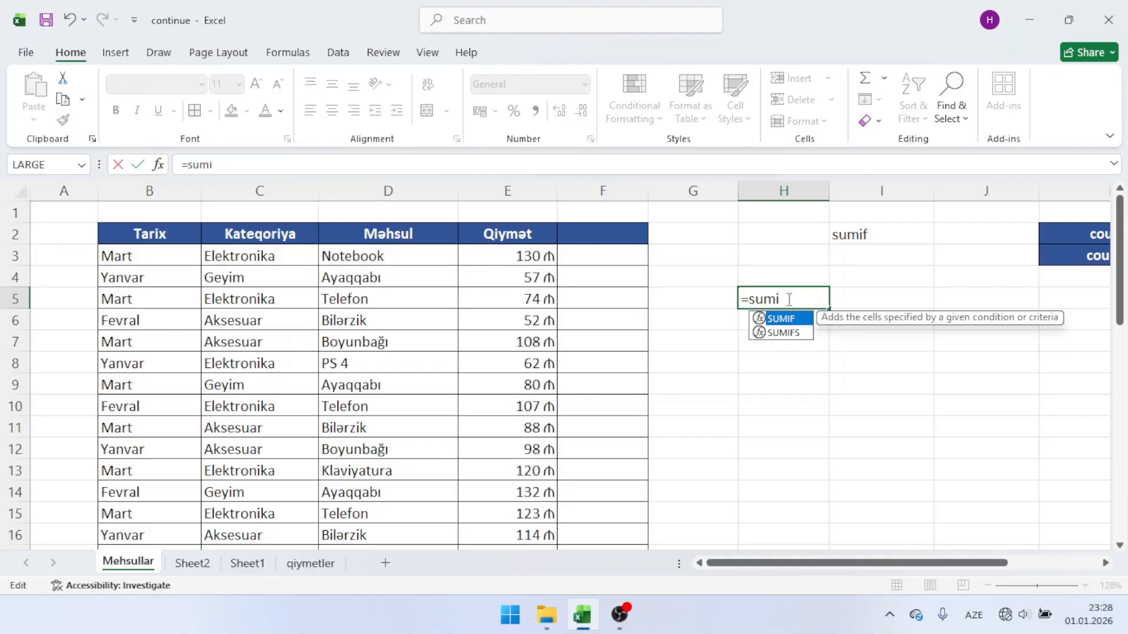
key("Tab")
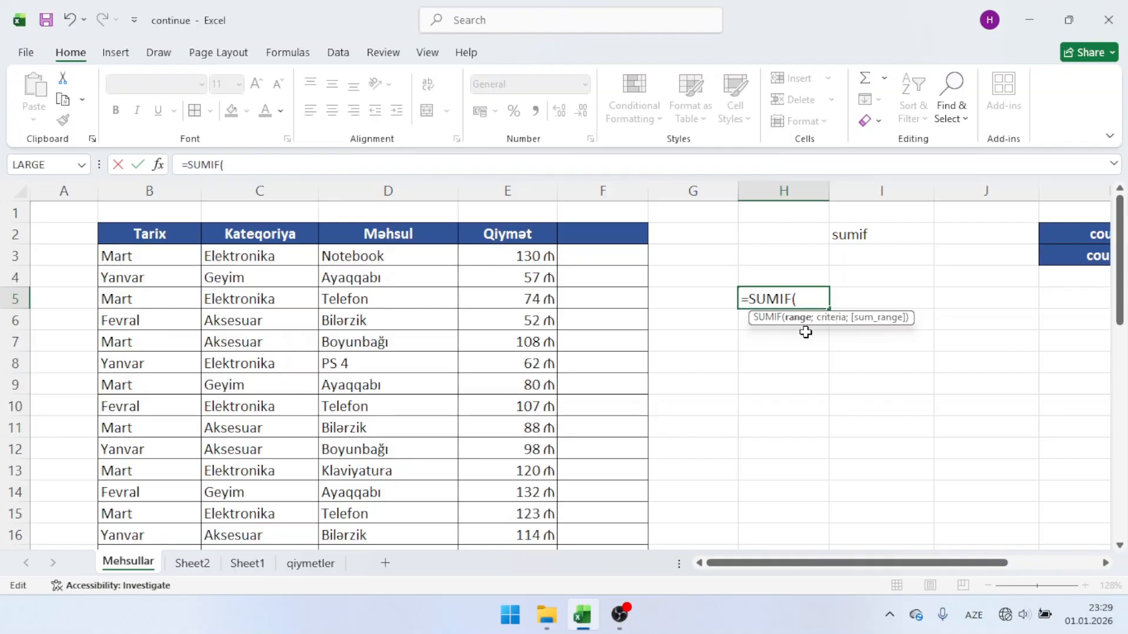
Step: Complete the SUMIF formula in H5 with range C:C, criterion C5 and sum range E:E, and clear the cell
left_click(288, 191)
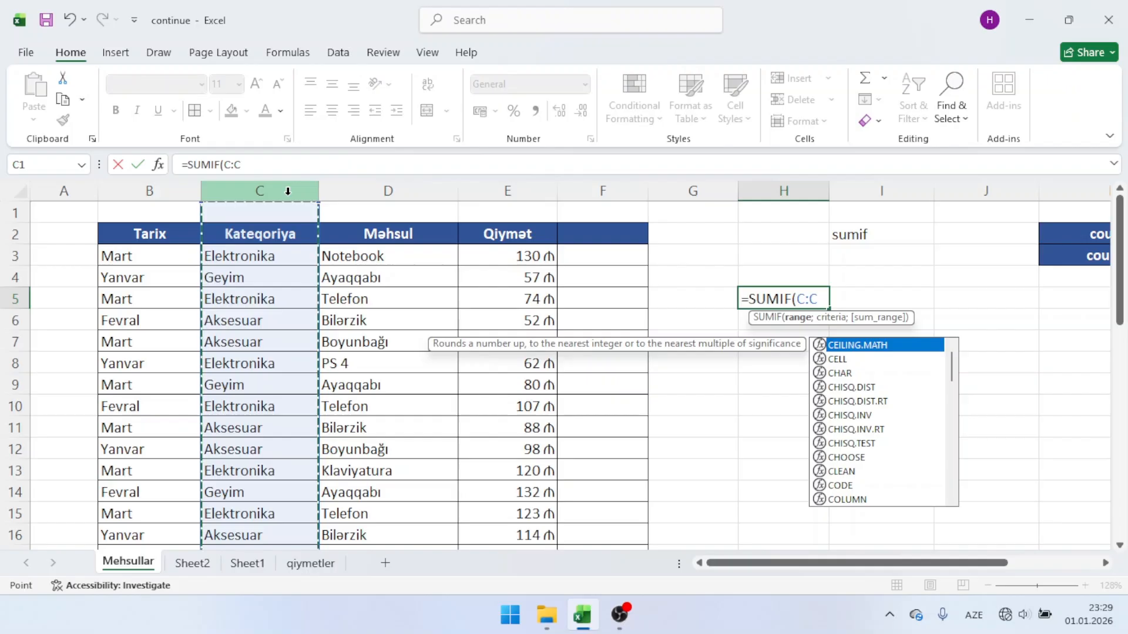
type(";")
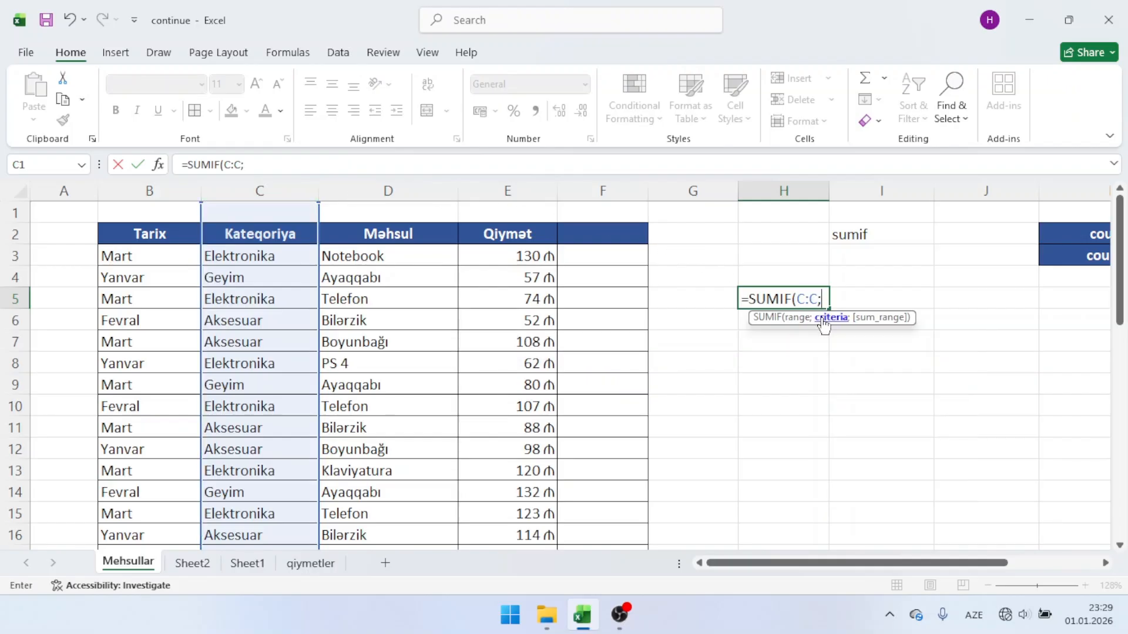
left_click(286, 298)
type(";")
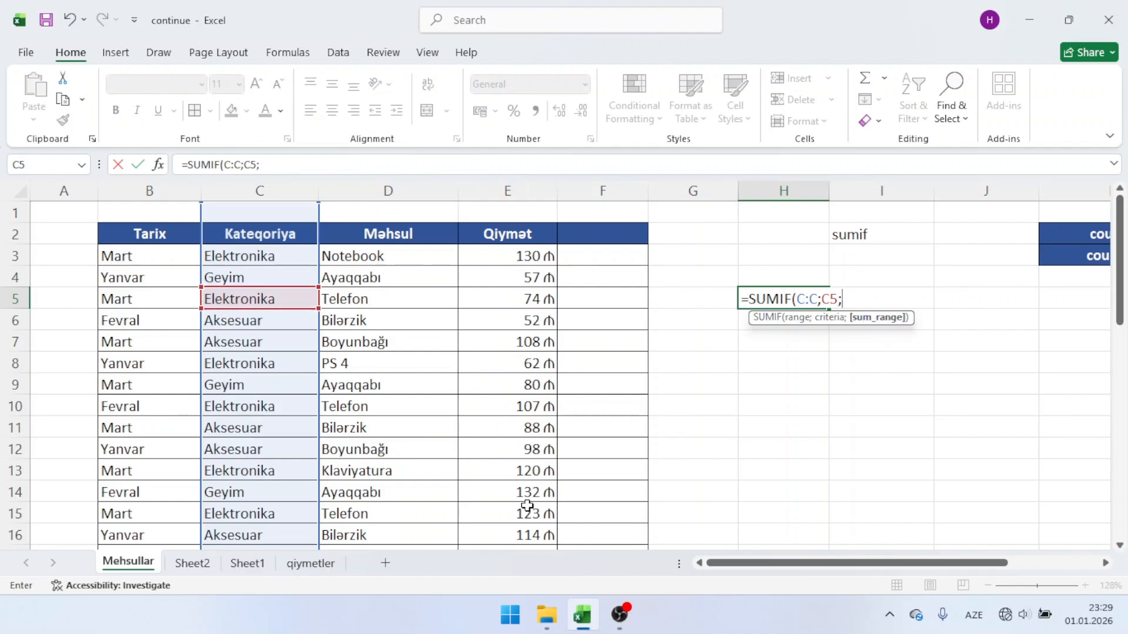
left_click(495, 187)
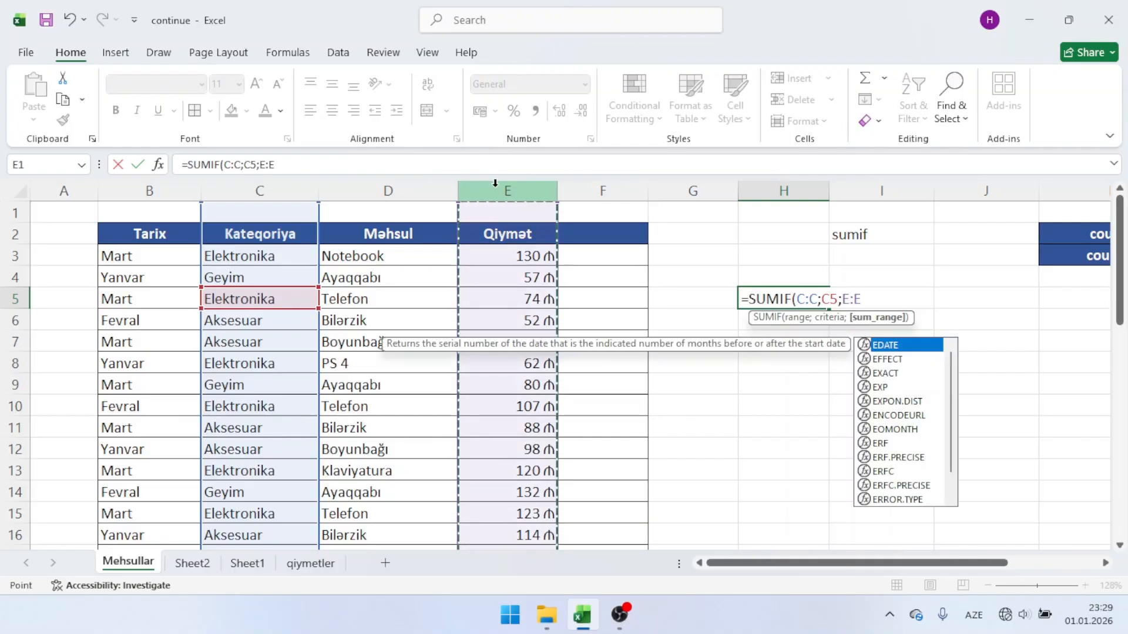
key("Return")
left_click(784, 296)
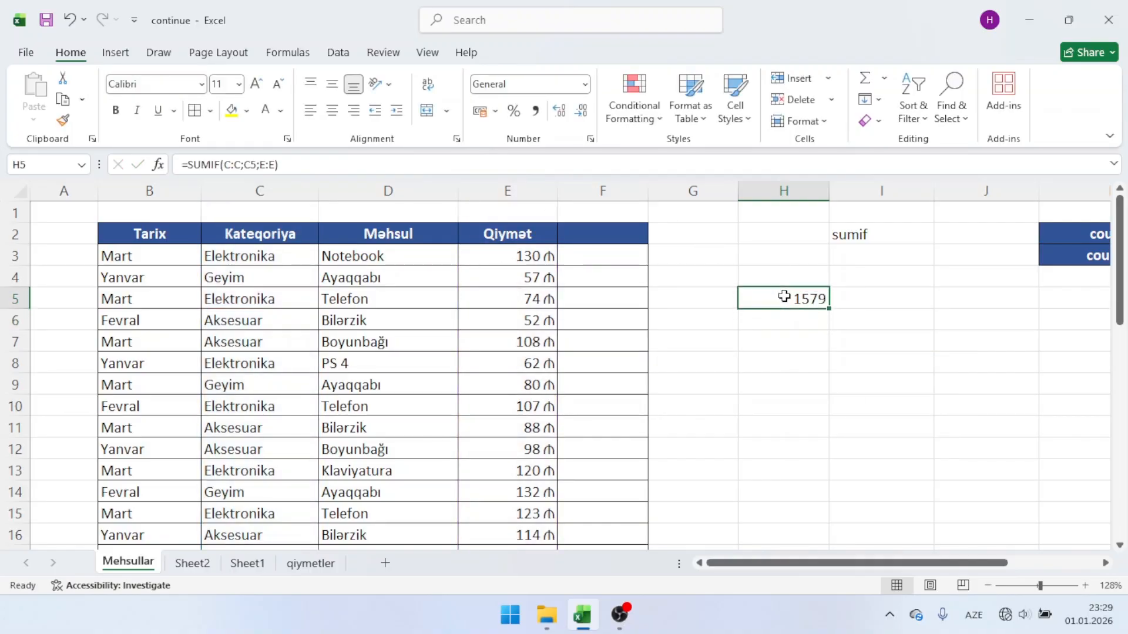
key("Delete")
Step: Sum the Notebook prices in H5 with SUMIF, using range D:D, criterion D3 and sum range E:E, and clear the cell
type("=")
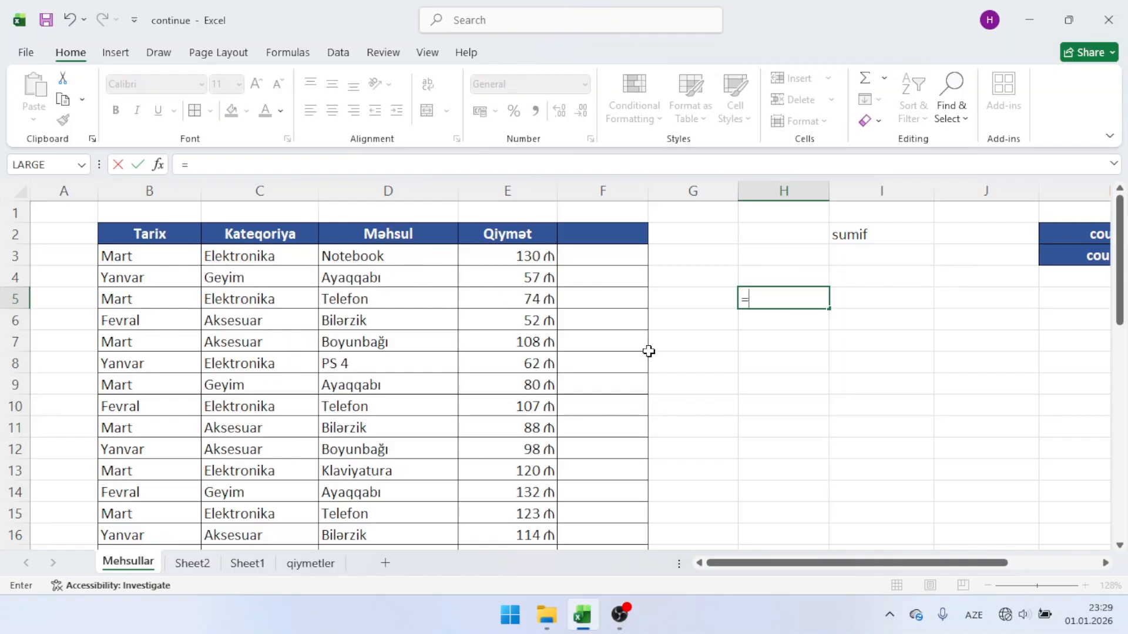
type("sumif")
key("Tab")
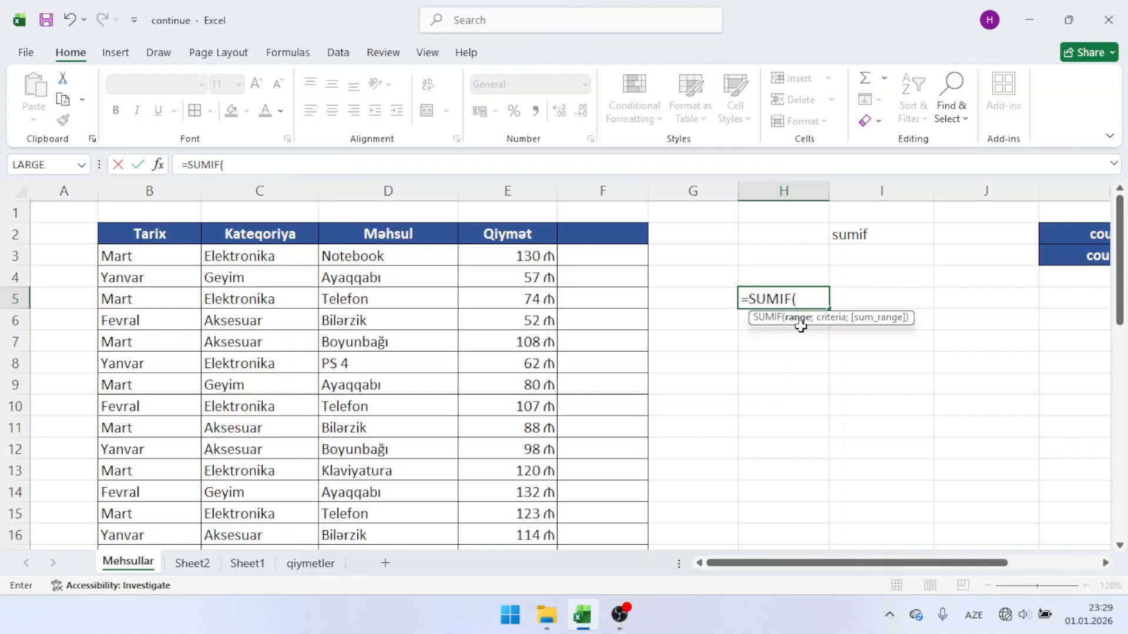
left_click(356, 188)
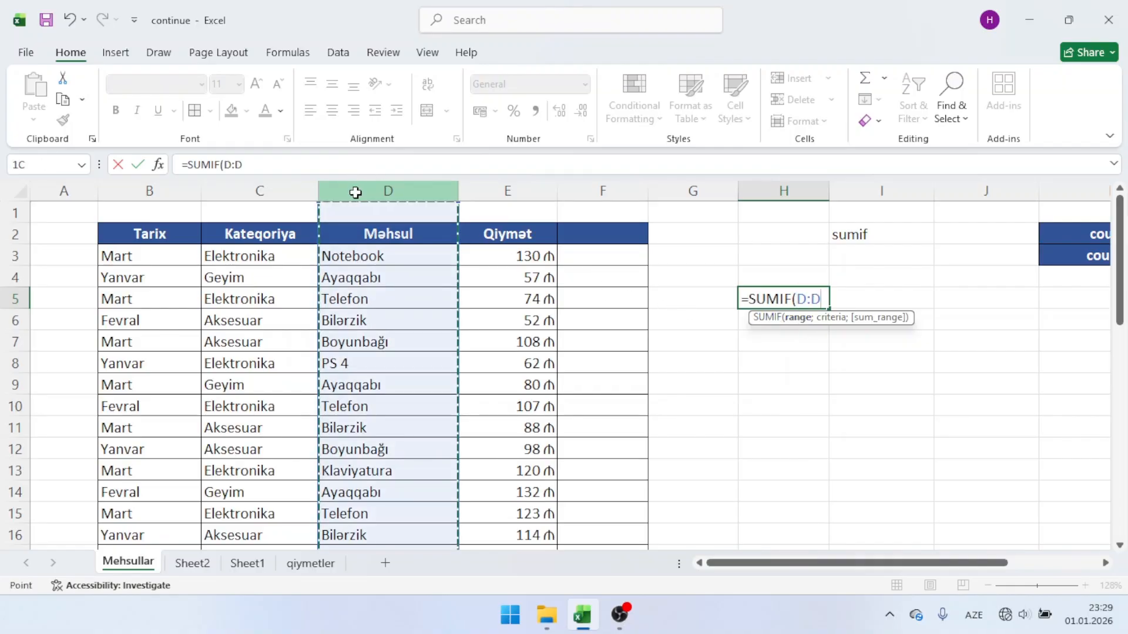
type(";")
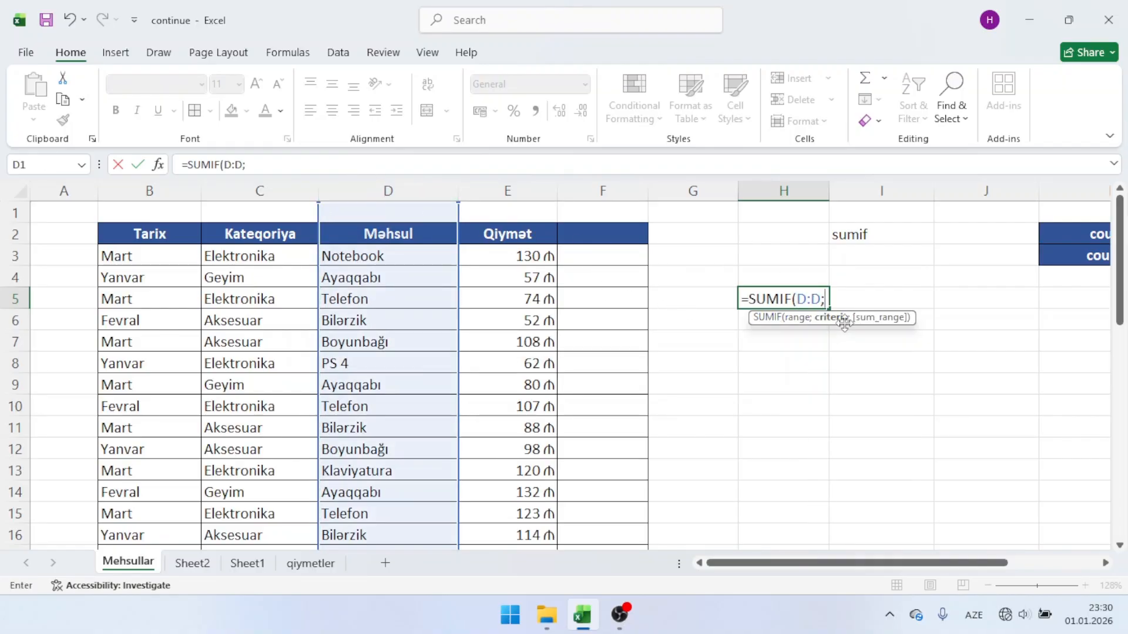
left_click(384, 258)
type(";")
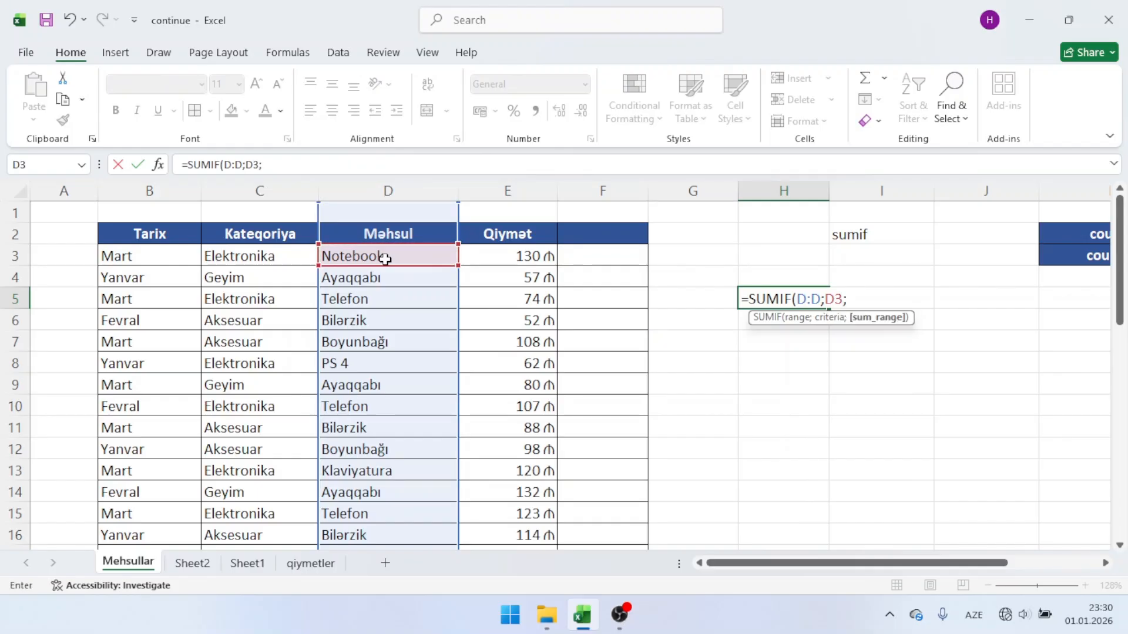
left_click(530, 192)
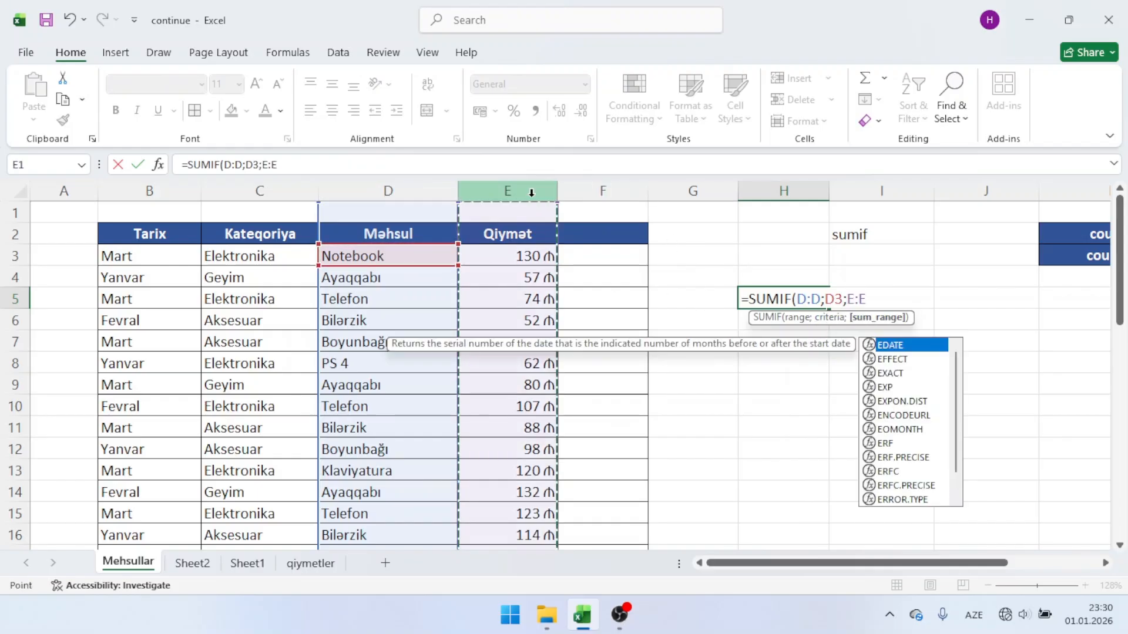
key("Return")
left_click(783, 293)
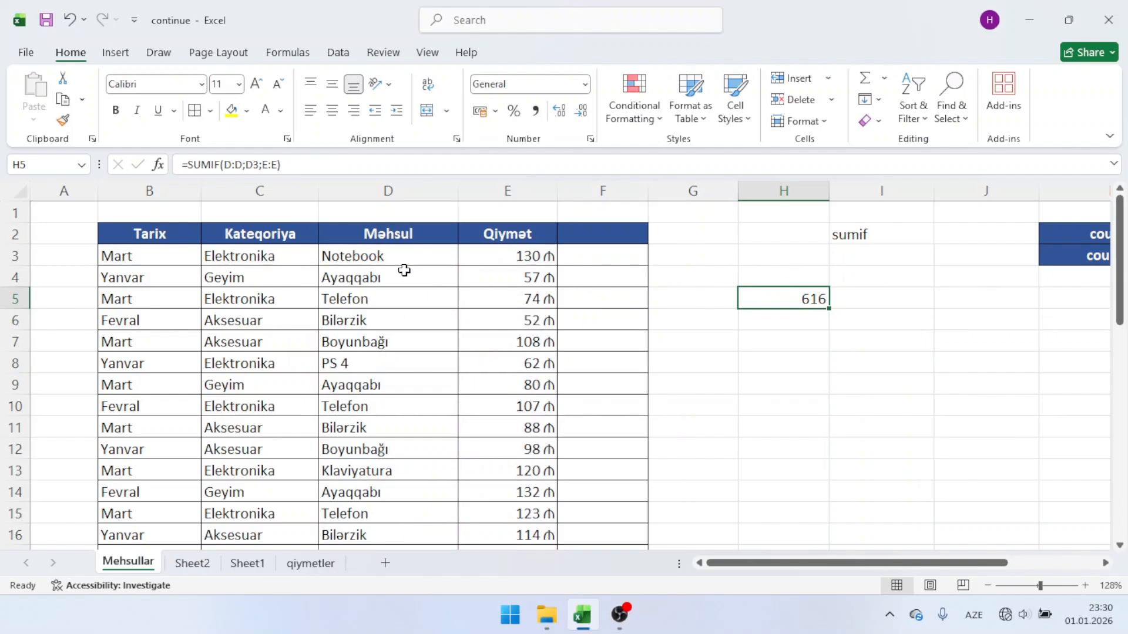
key("Delete")
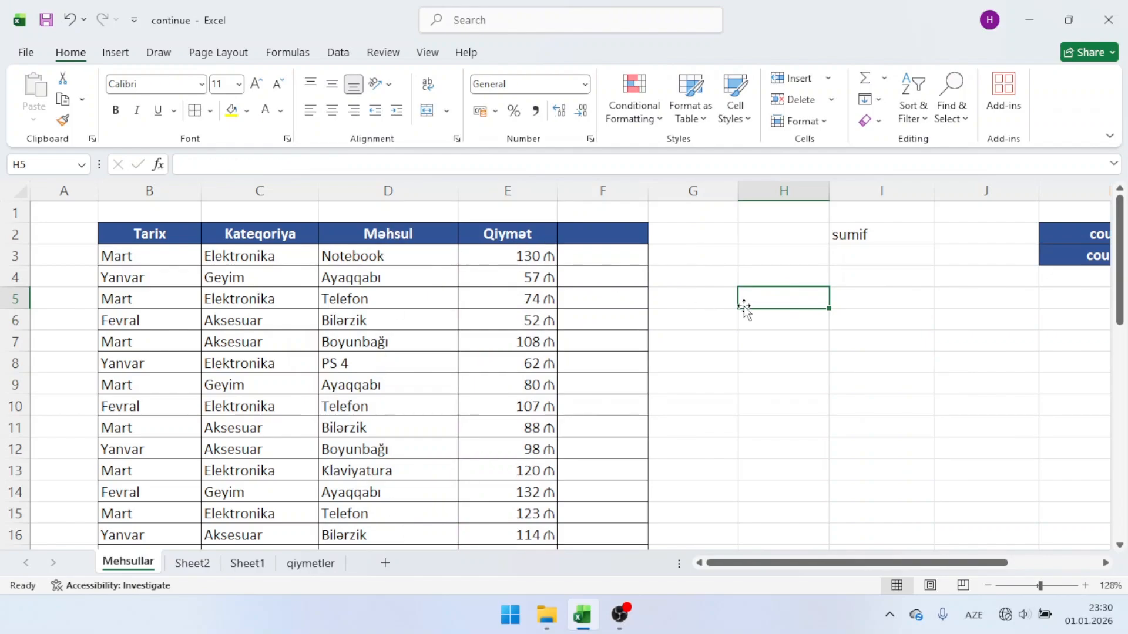
Step: Copy the header formatting of cell F2 onto the sumif label in I2
left_click(887, 240)
scroll(886, 240, "right", 3)
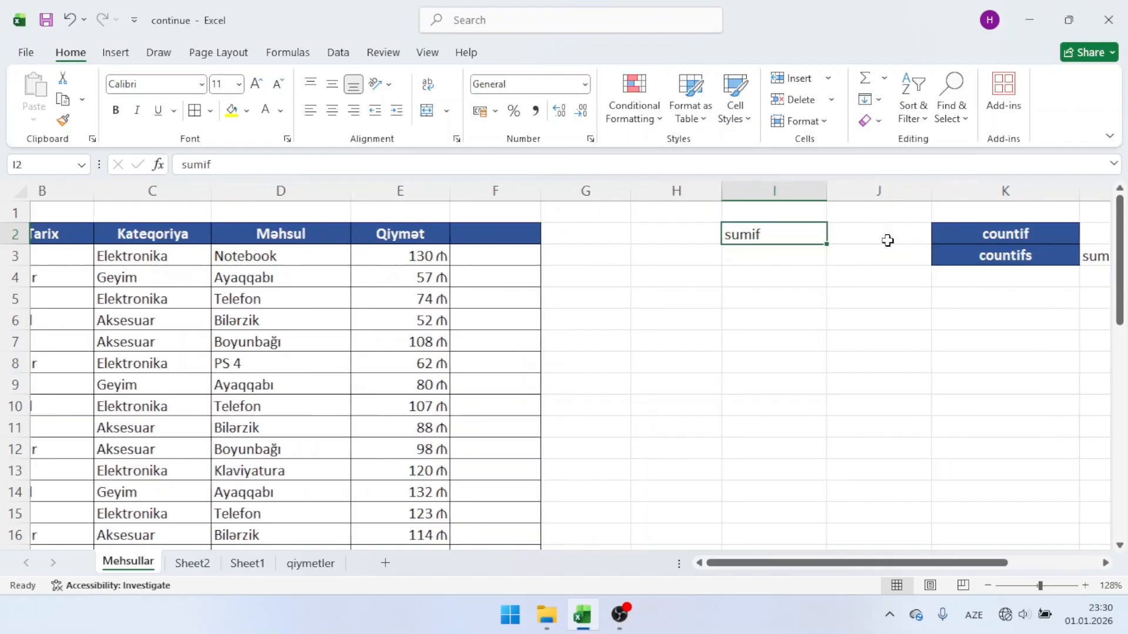
left_click(370, 235)
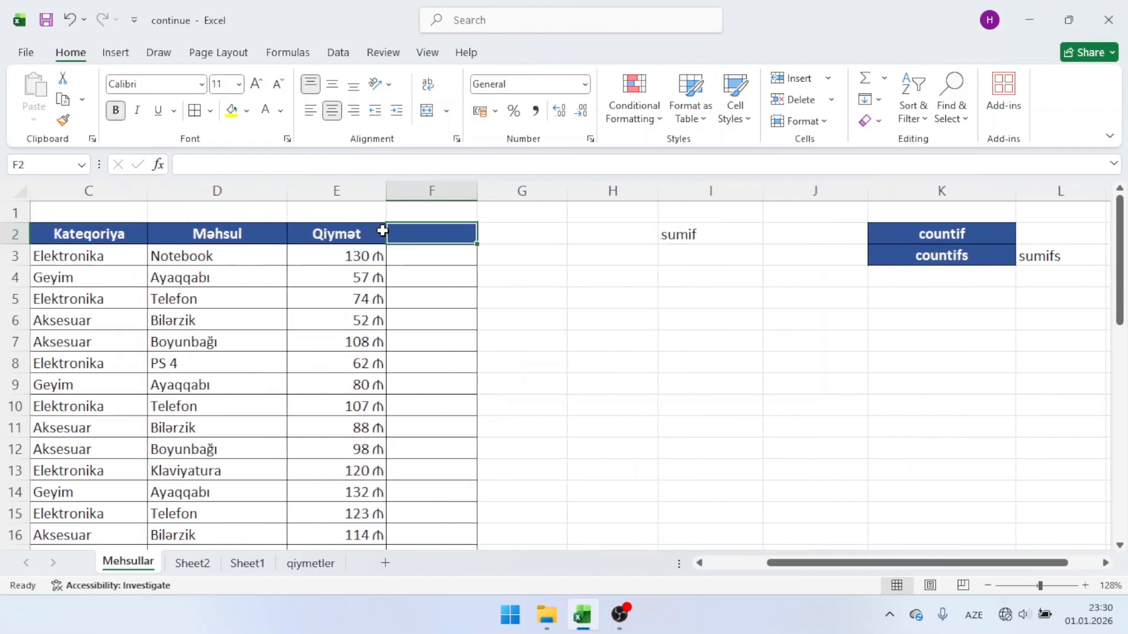
left_click(62, 120)
left_click(717, 234)
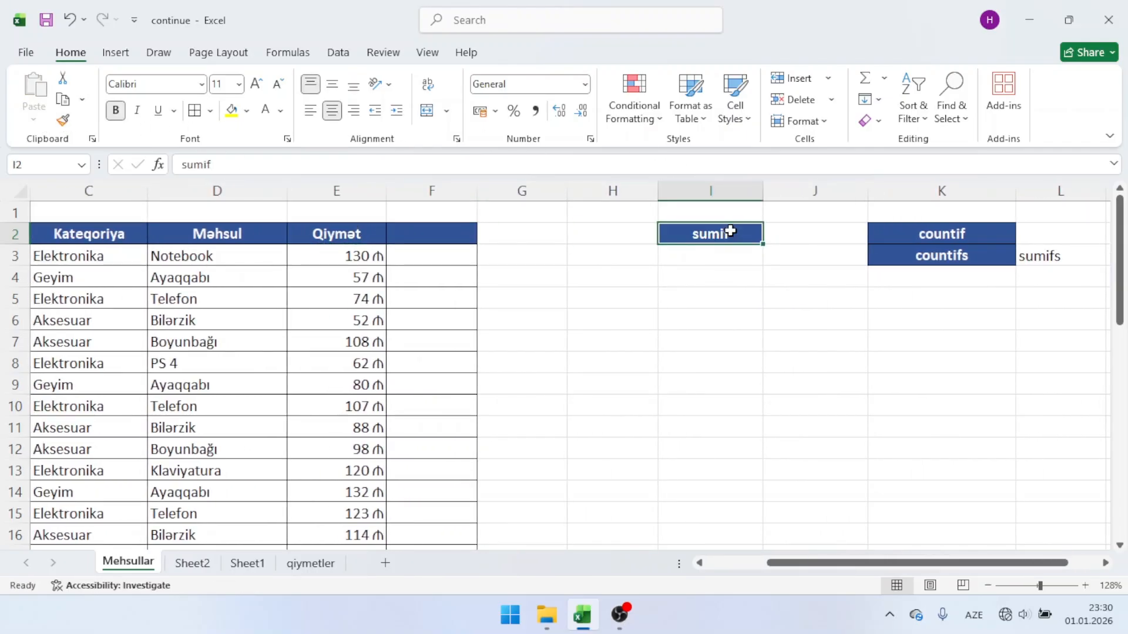
Step: Move the sumif label from I2 to L2, and the sumifs label from L3 to H2
mouse_move(722, 245)
left_mouse_down()
mouse_move(961, 276)
mouse_move(893, 242)
mouse_move(1069, 253)
mouse_move(1055, 238)
mouse_move(624, 236)
left_mouse_up()
left_click(1070, 256)
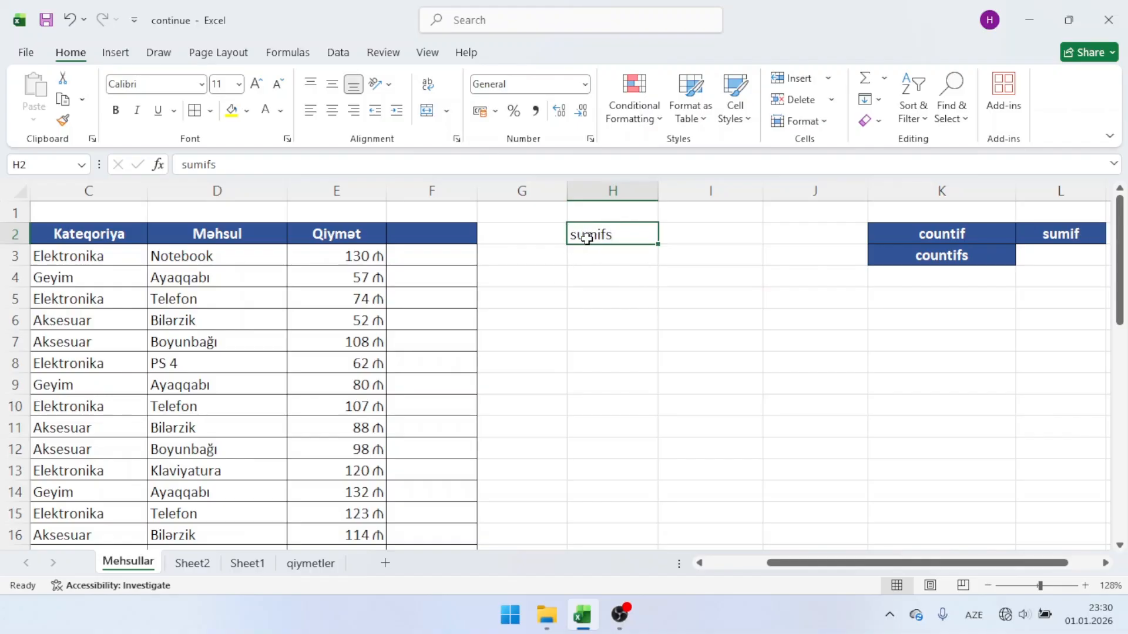
Step: Start a SUMIFS formula in cell H4 with the whole column E as the sum range
left_click(604, 277)
scroll(605, 276, "left", 3)
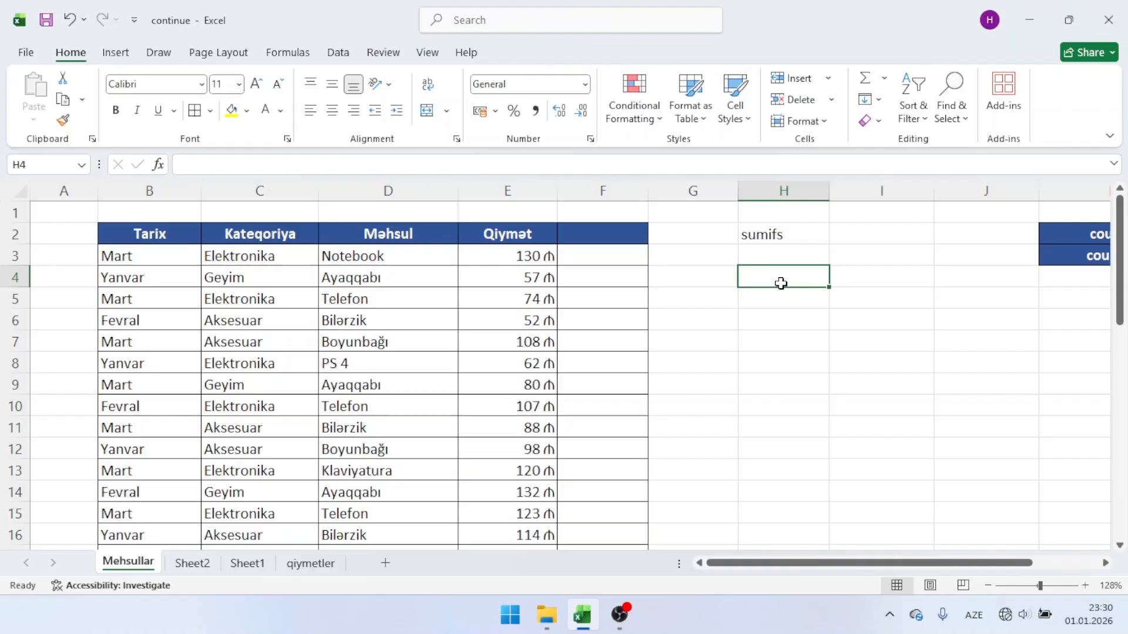
type("=sumifs")
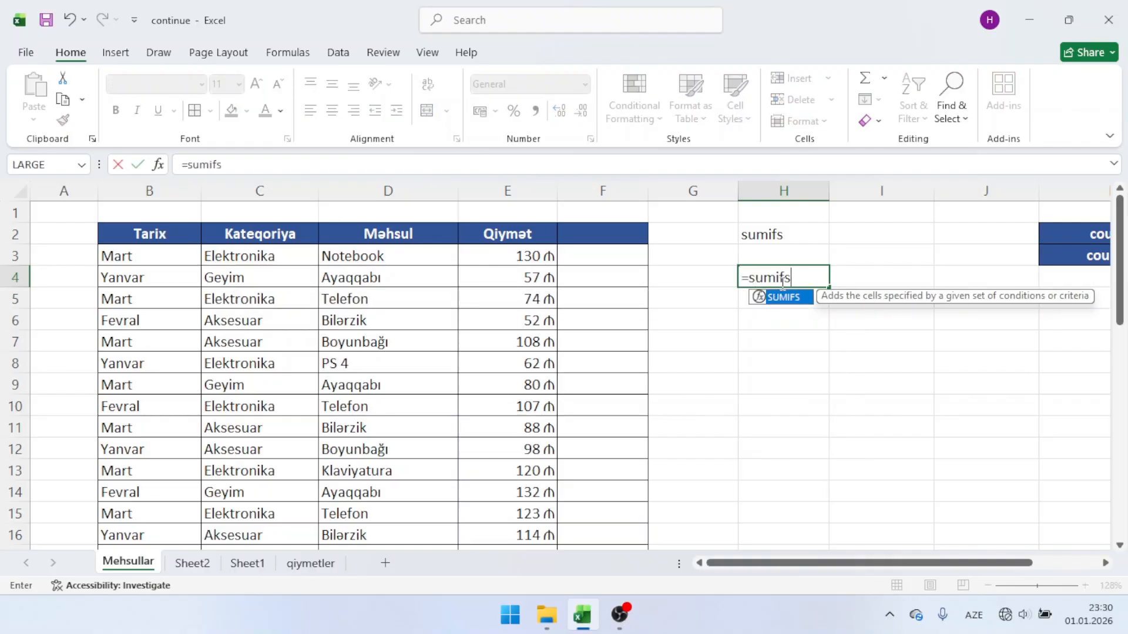
key("Tab")
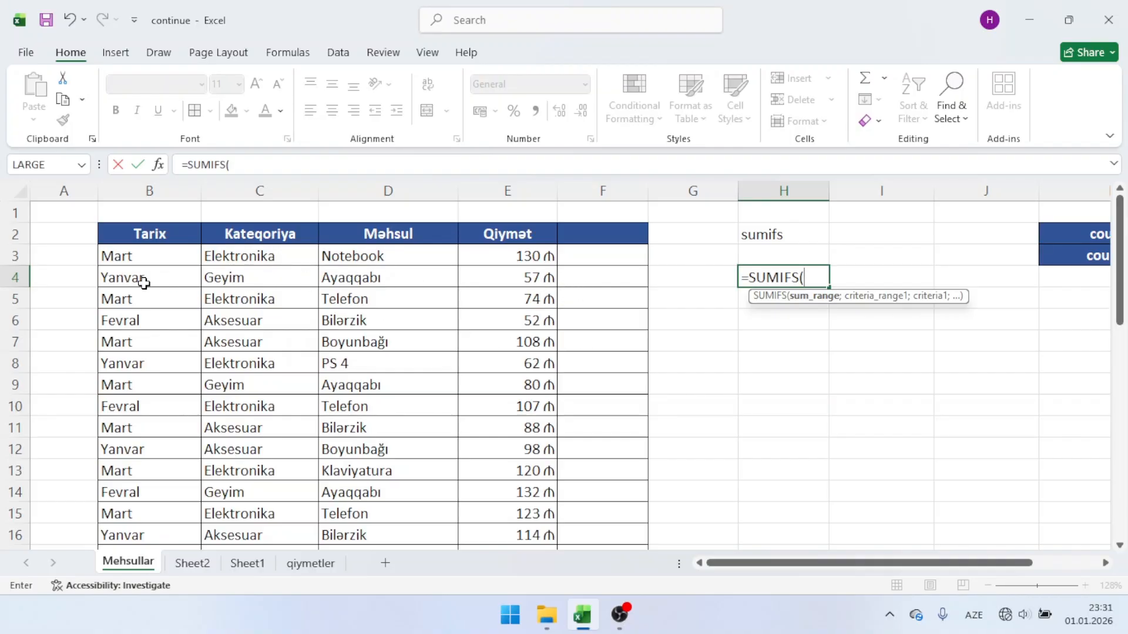
left_click(266, 342)
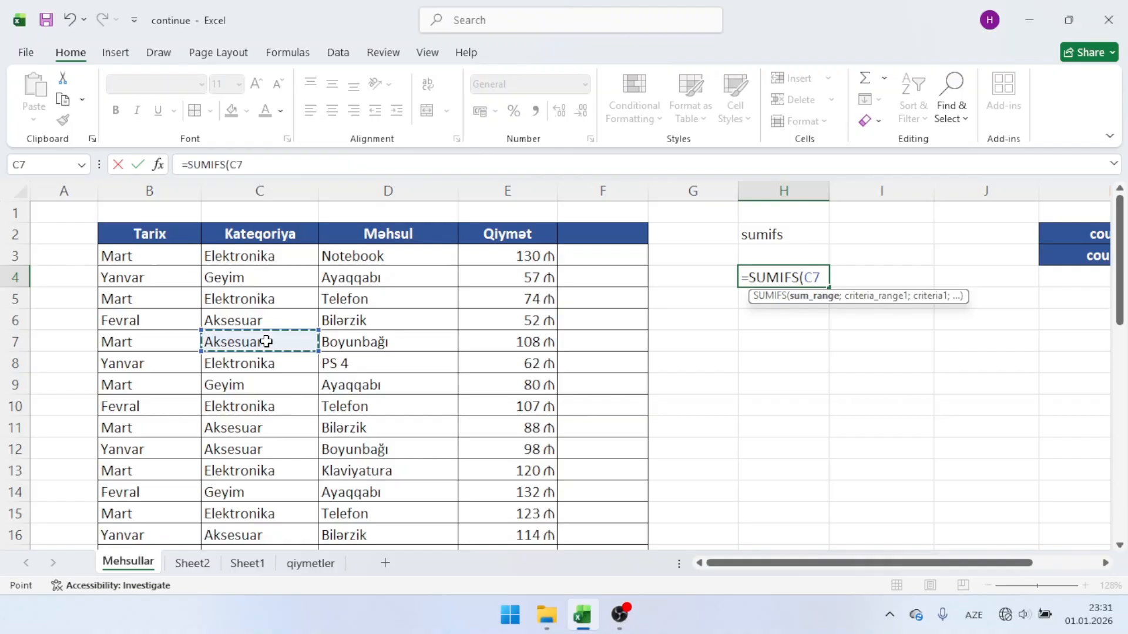
key("BackSpace")
key("BackSpace")
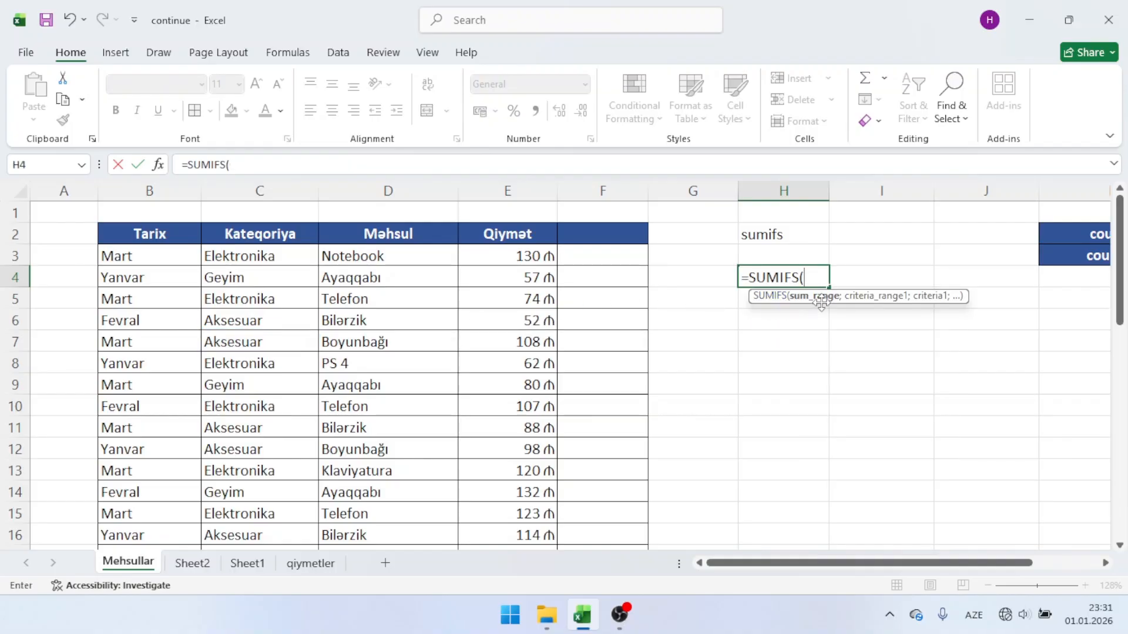
left_click(508, 179)
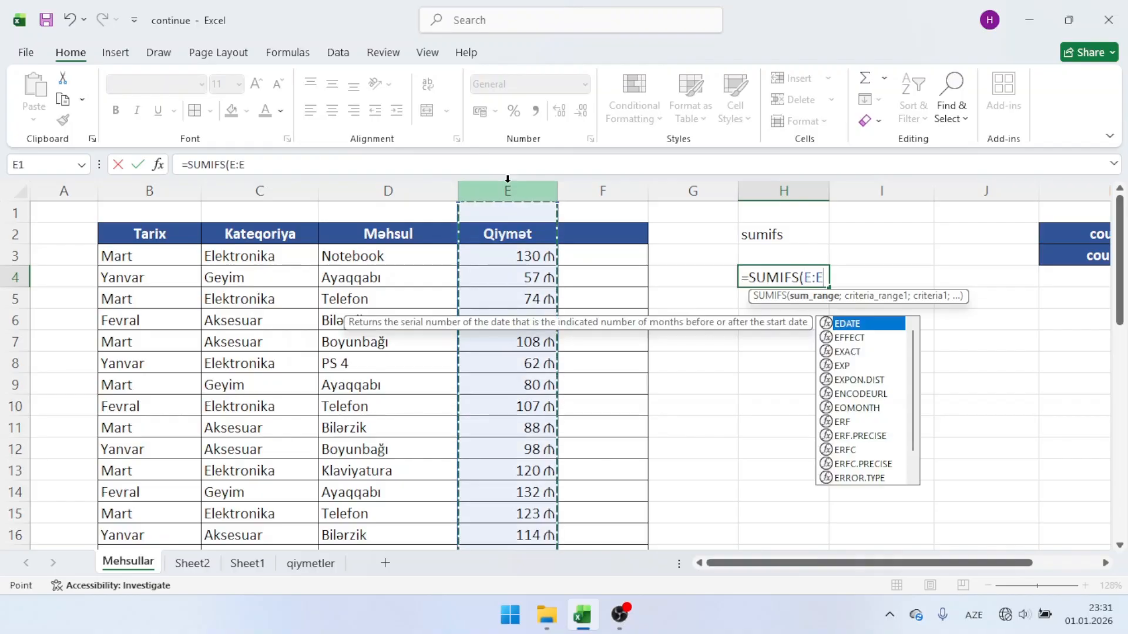
type(";")
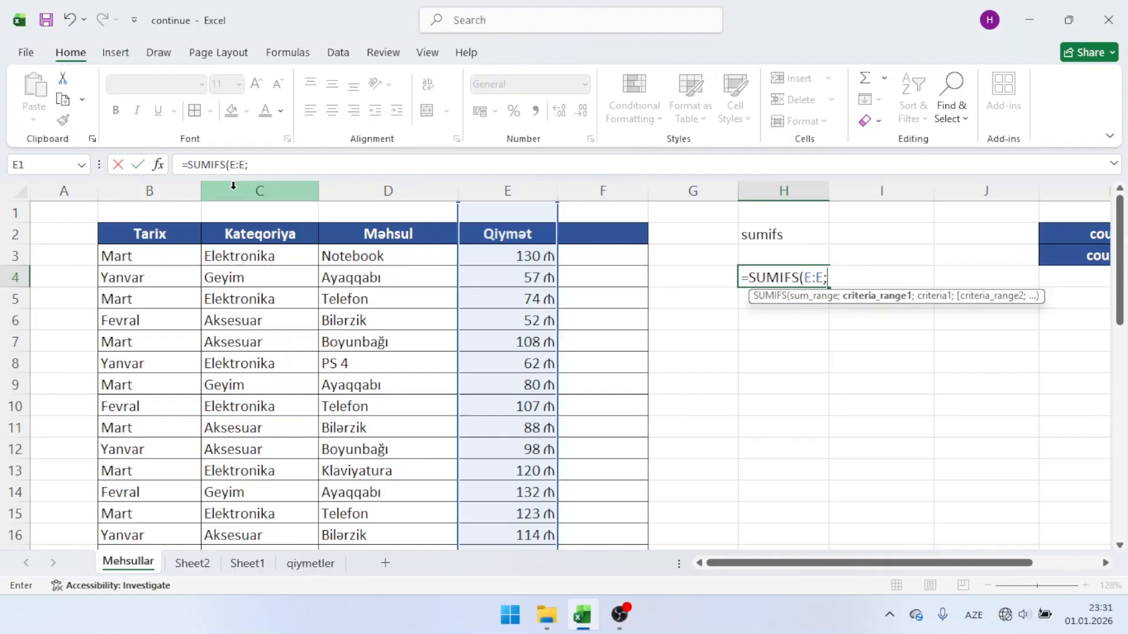
Step: Complete the SUMIFS formula in H4 with criterion C7 (Aksesuar) for column C and criterion B8 (Yanvar) for column B
left_click(285, 190)
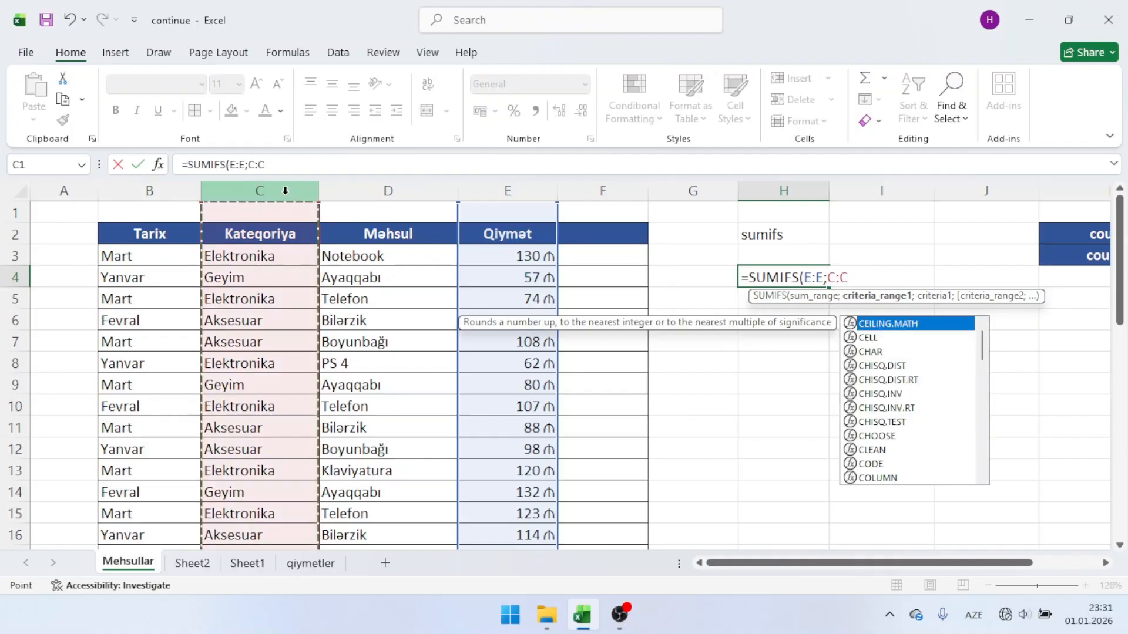
type(";")
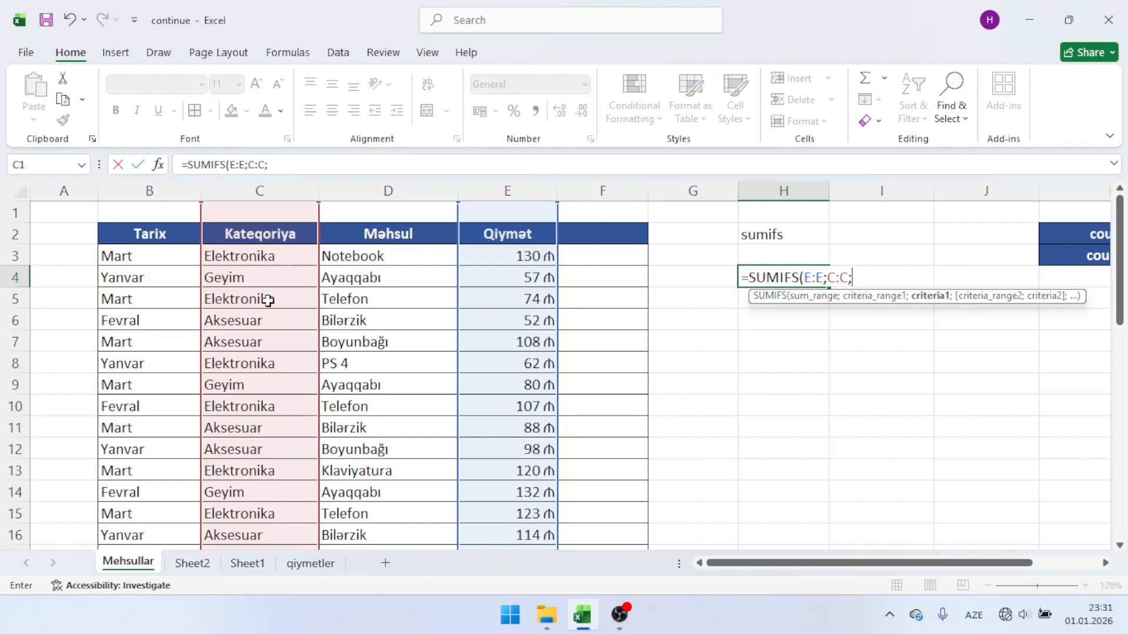
left_click(263, 341)
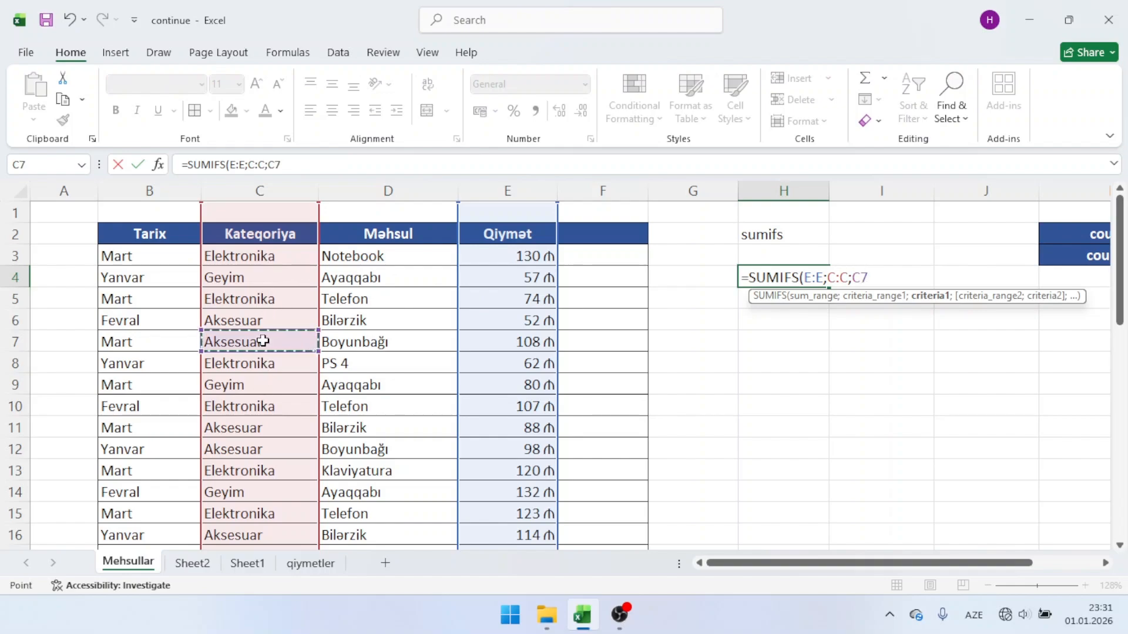
type(";")
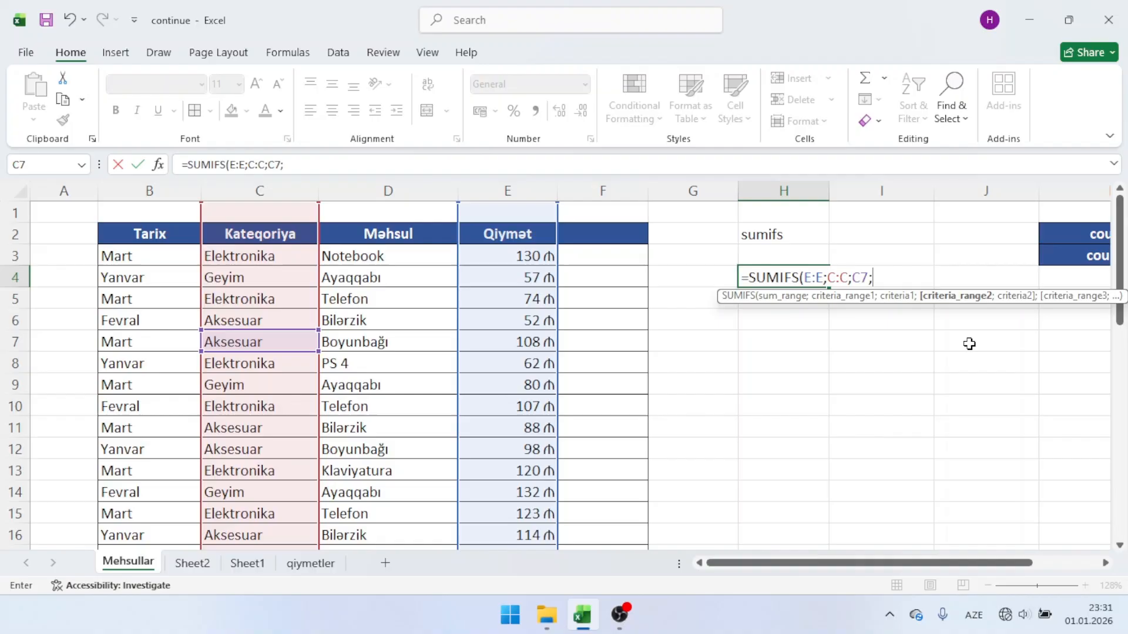
left_click(128, 191)
type(";")
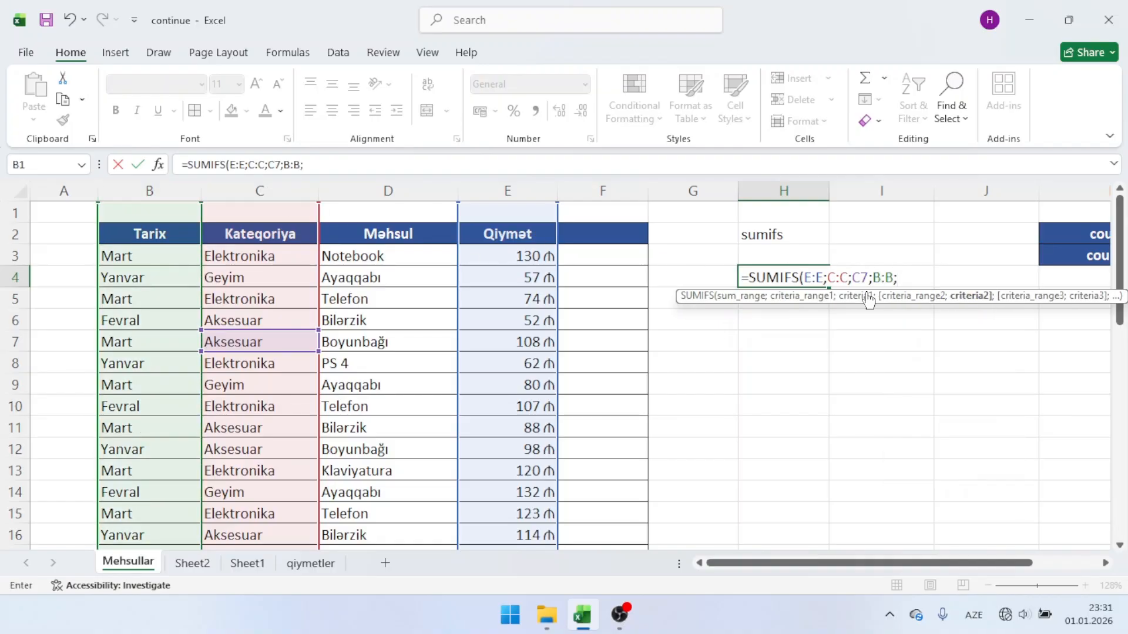
left_click(167, 369)
key("Return")
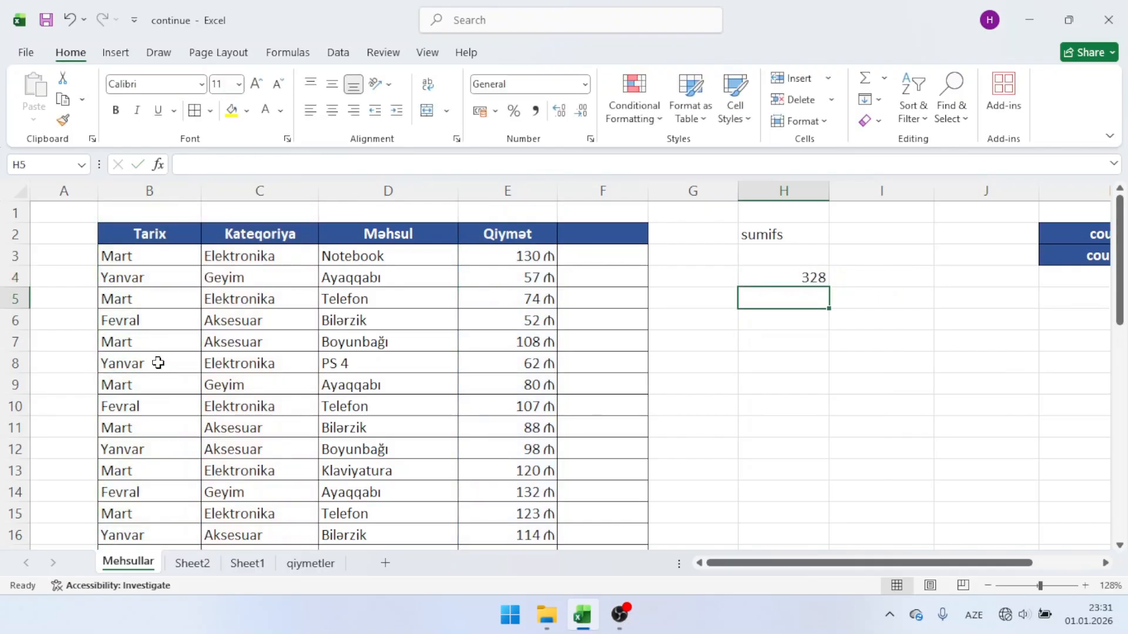
Step: Clear the SUMIFS formula from cell H4
left_click(782, 276)
key("Delete")
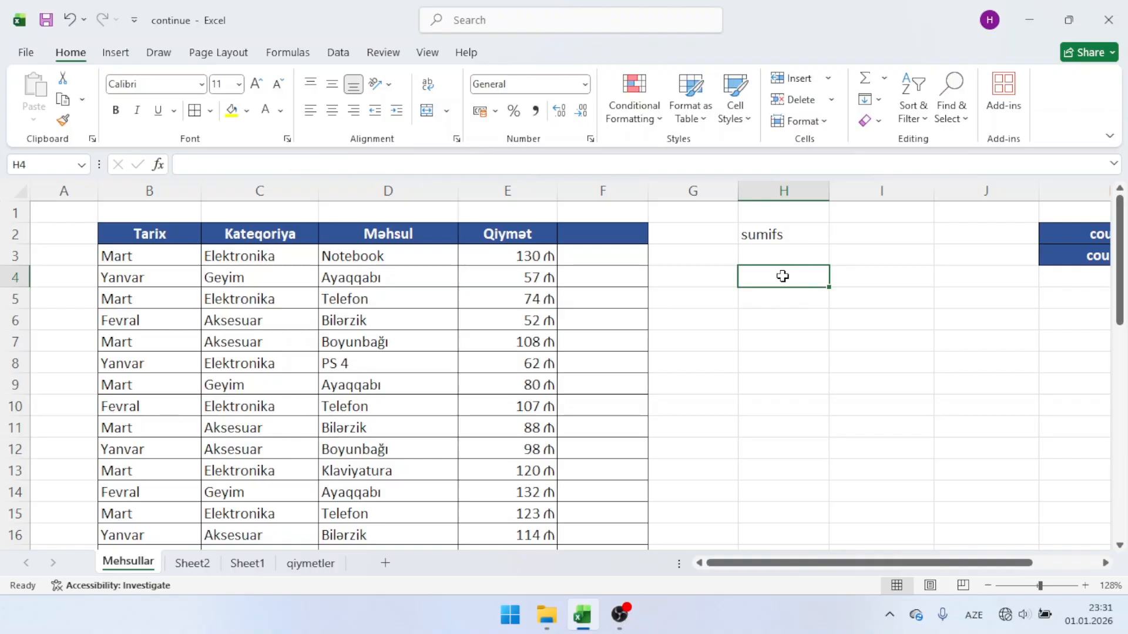
left_click(780, 306)
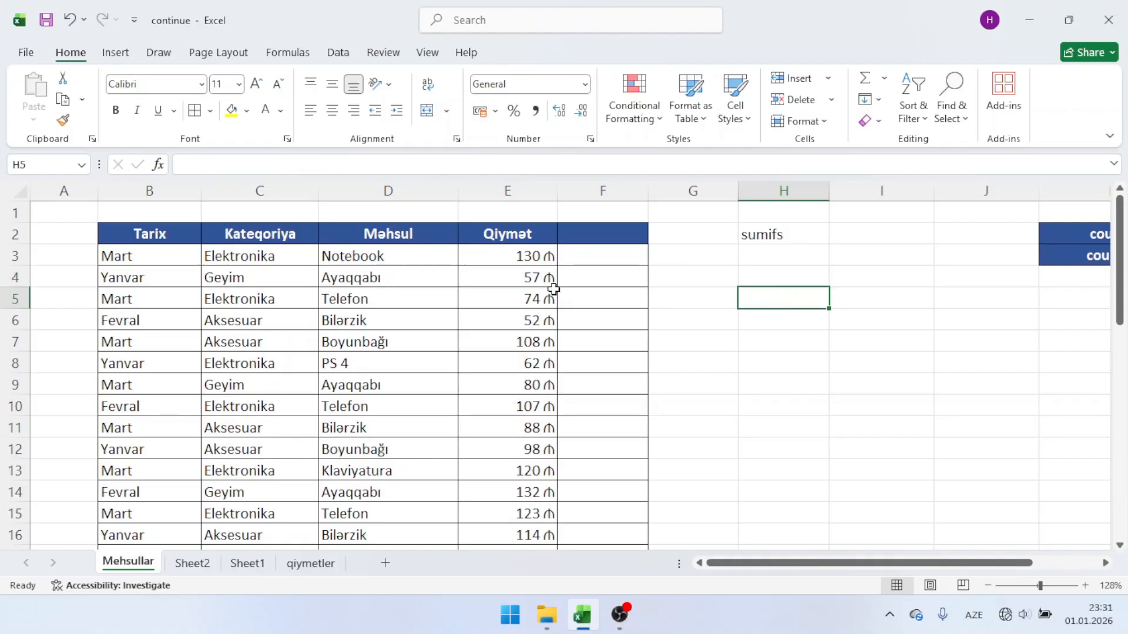
left_click(300, 251)
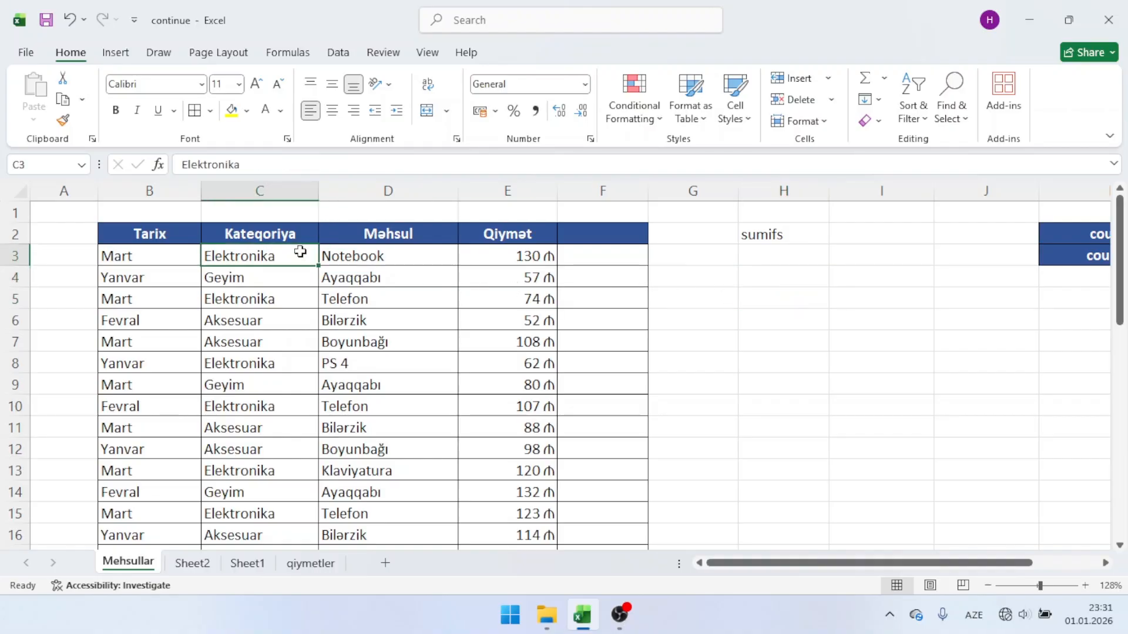
left_click(402, 254)
left_click(235, 297)
left_click(394, 301)
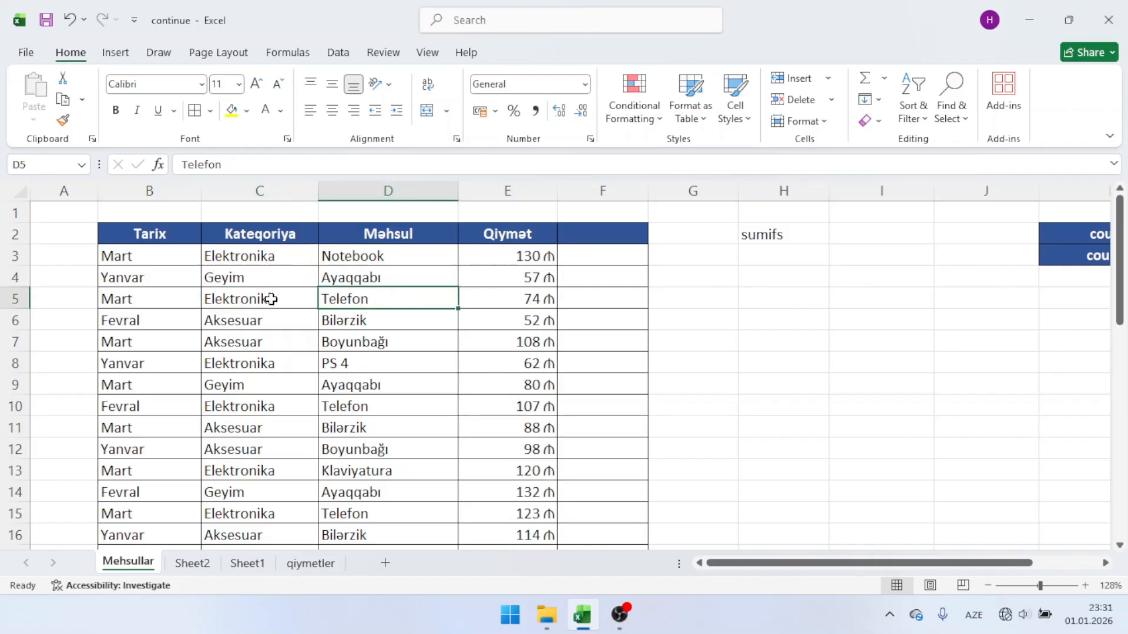
left_click(271, 257)
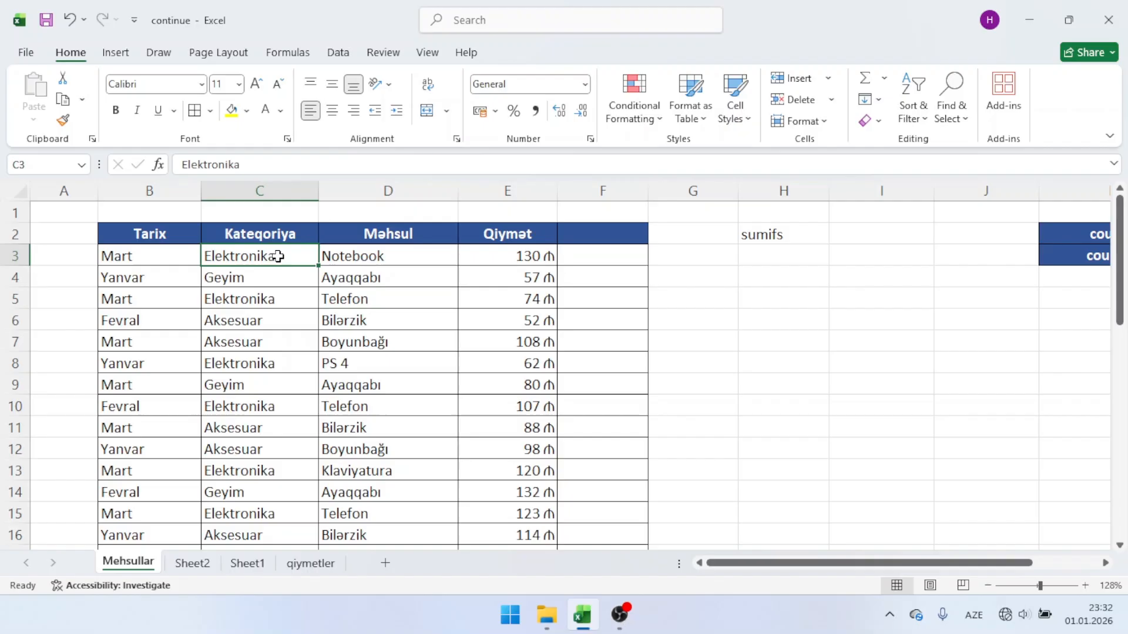
left_click(385, 302)
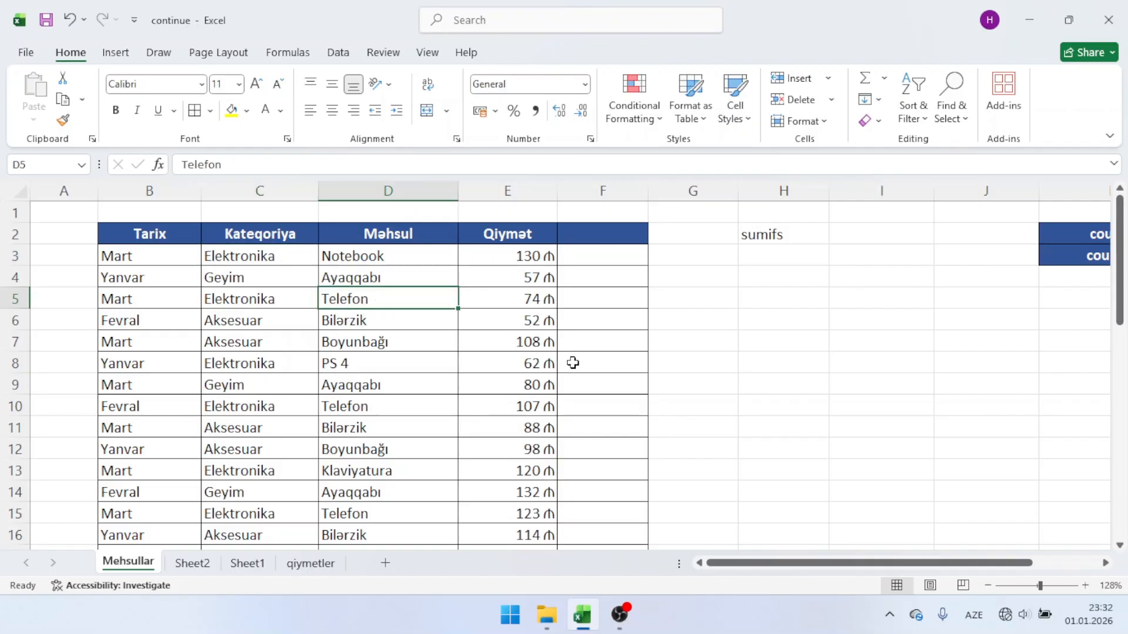
Step: Start a SUMIFS formula in cell H5 with the whole column E as the sum range
left_click(777, 305)
type("=sym")
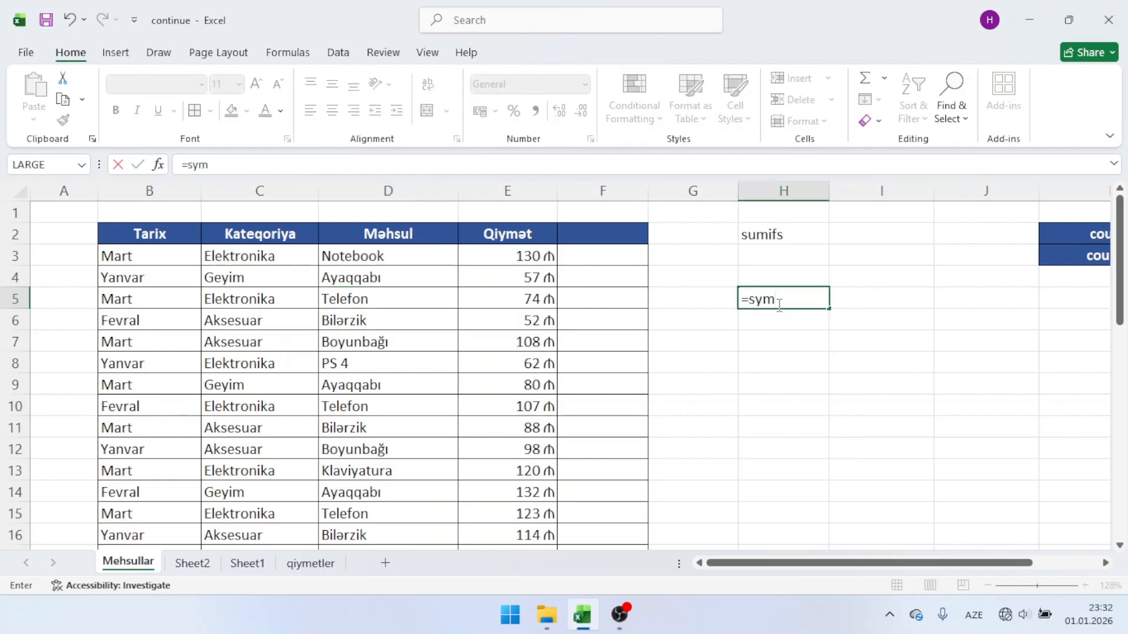
type("i")
key("BackSpace")
key("BackSpace")
key("BackSpace")
type("um")
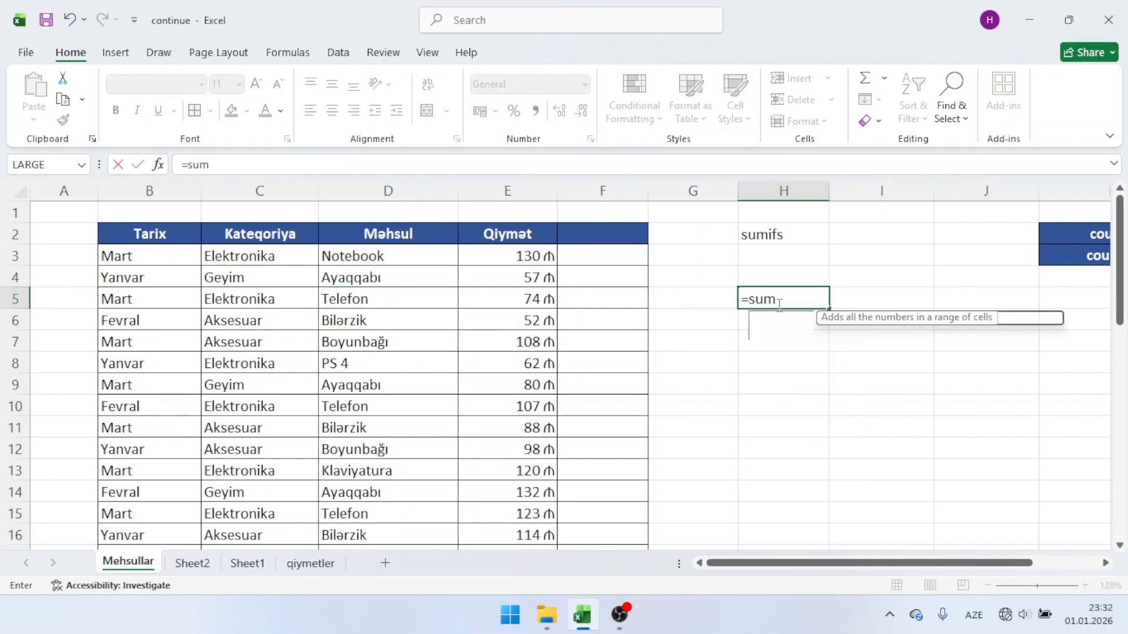
type("ifs")
key("Tab")
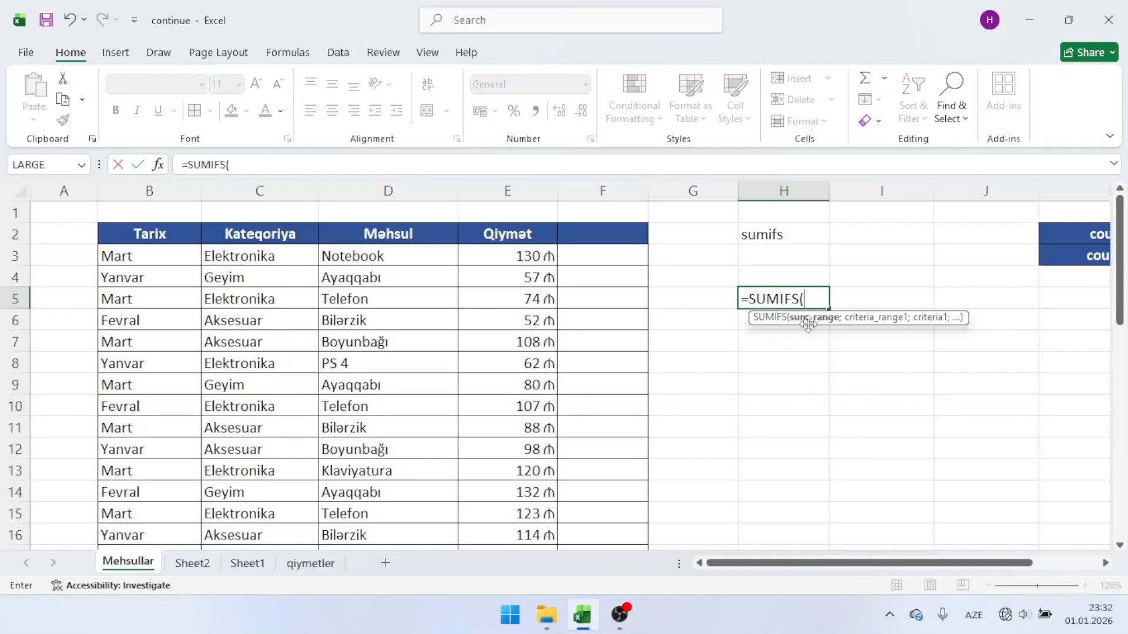
left_click(536, 191)
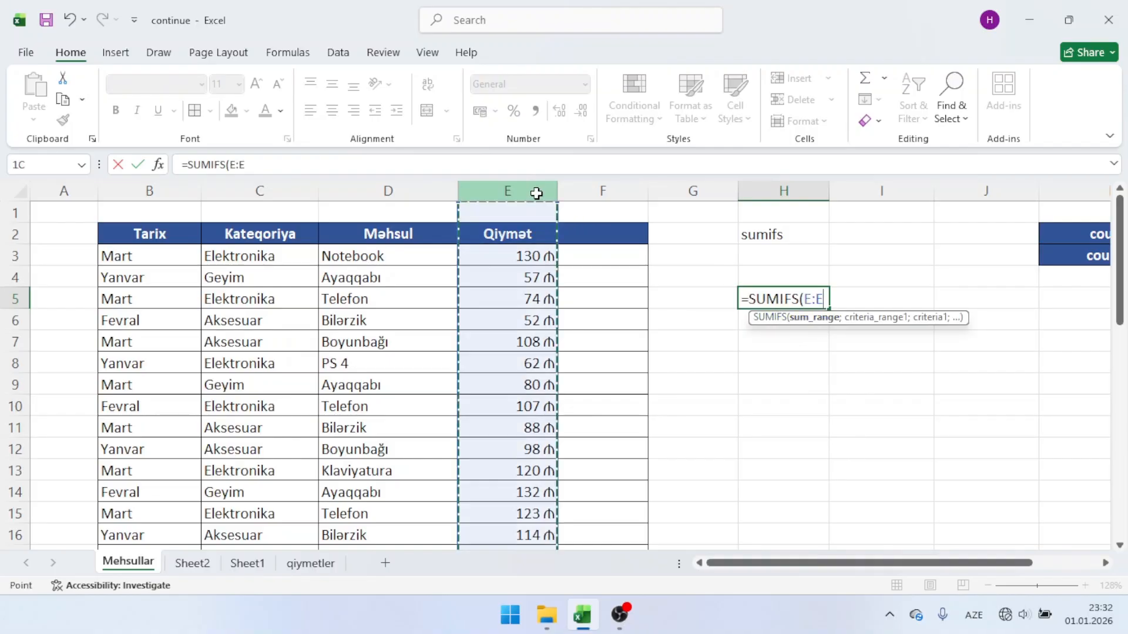
type(";")
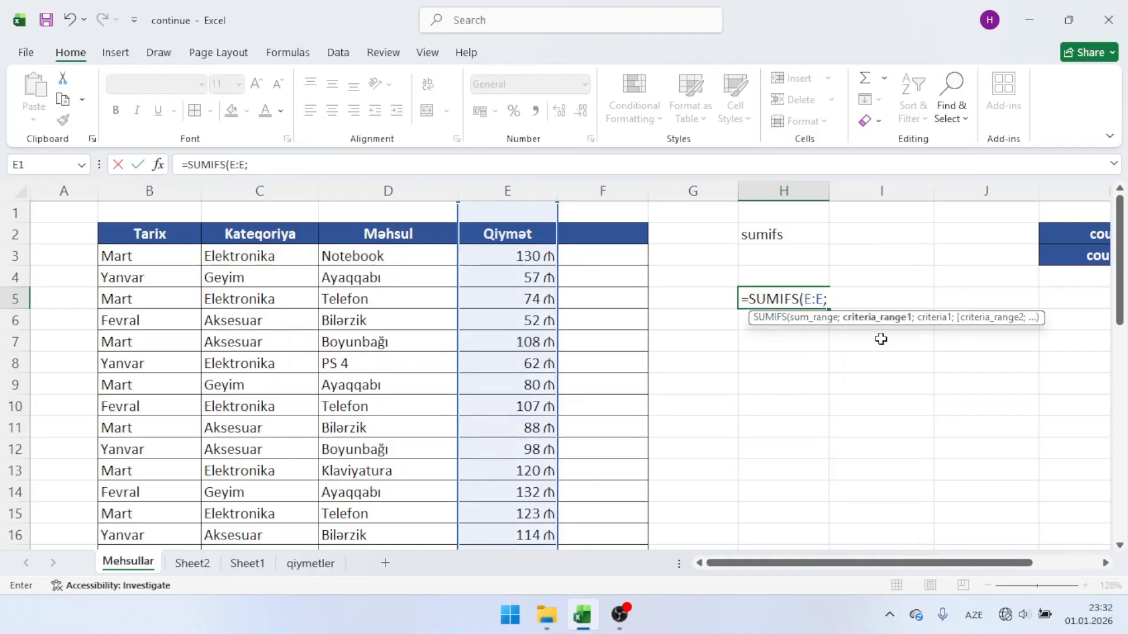
Step: Complete the SUMIFS formula in H5 with criterion C8 (Elektronika) for column C and criterion D5 (Telefon) for column D
left_click(279, 192)
type(";")
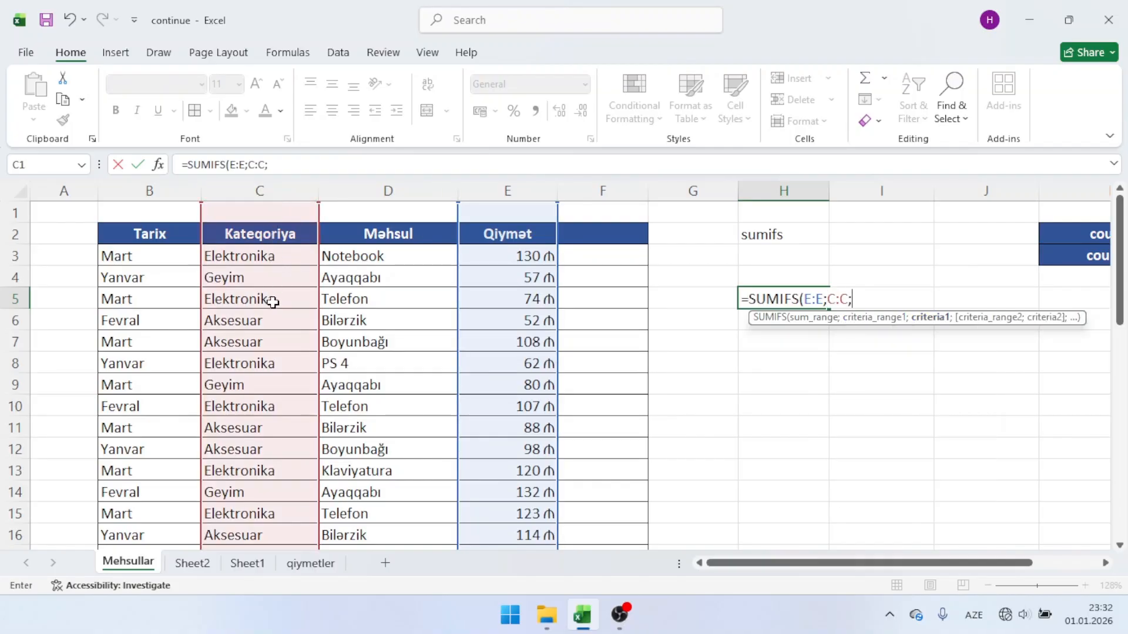
left_click(280, 362)
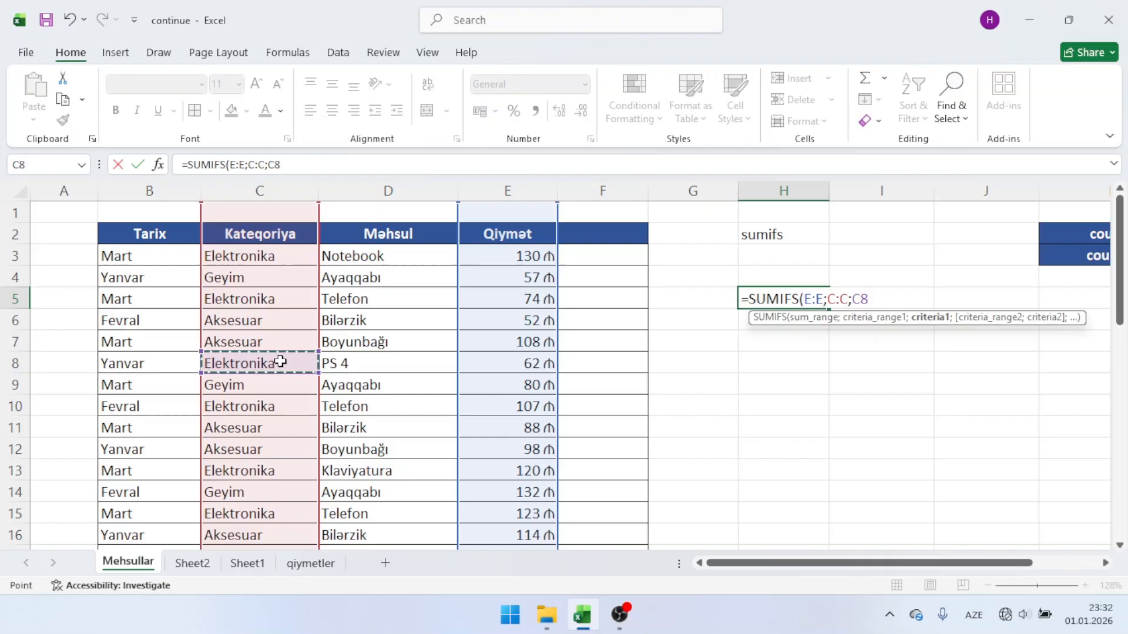
type(";")
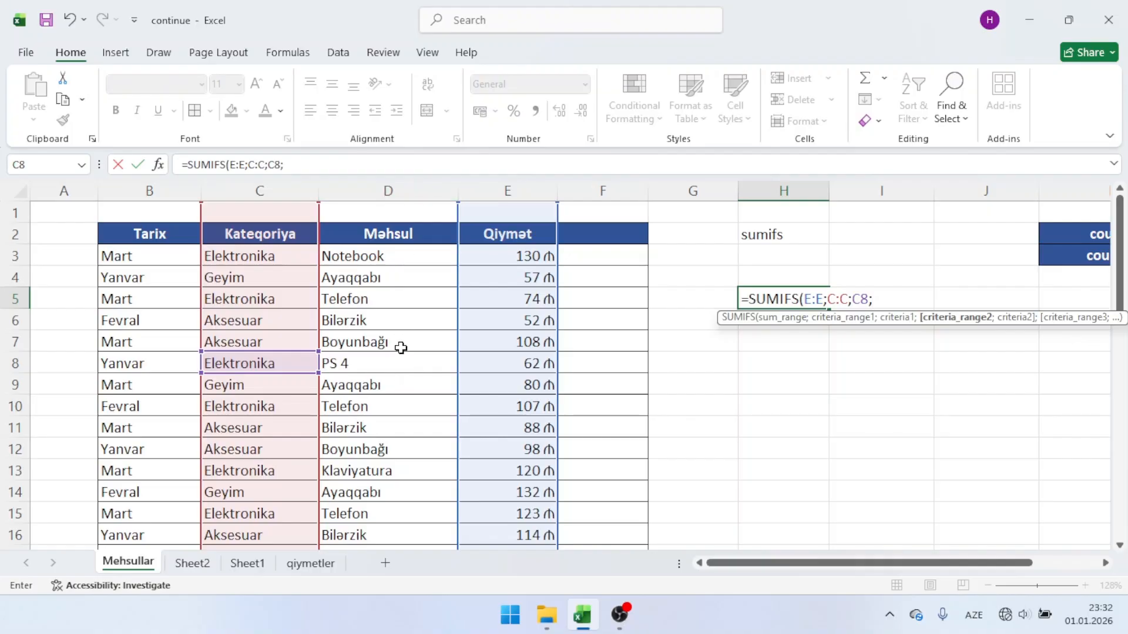
left_click(410, 191)
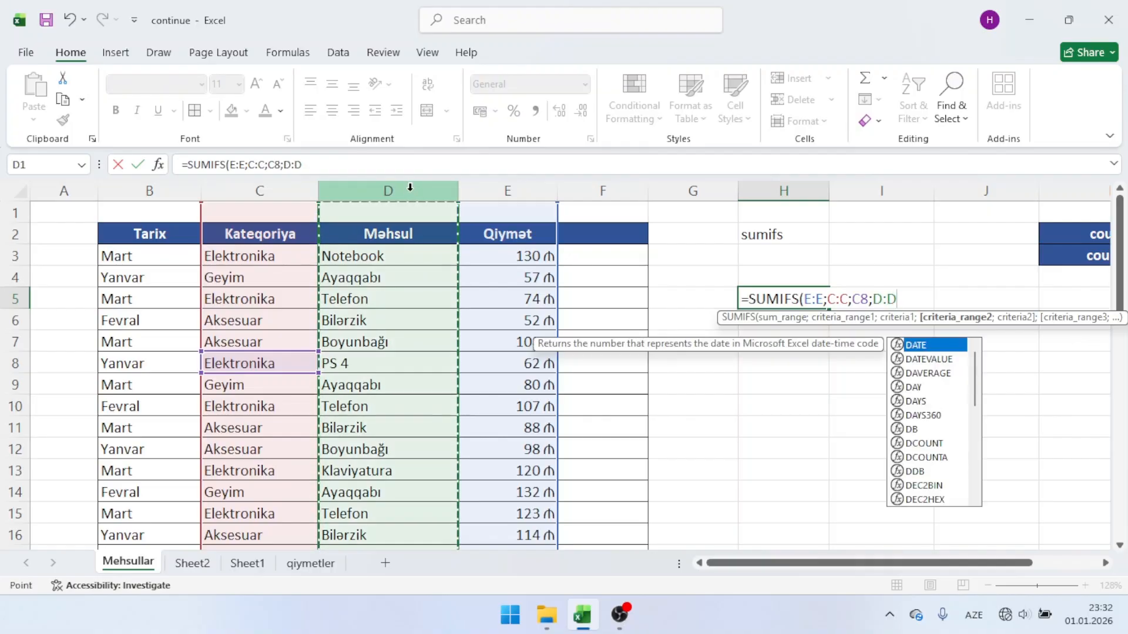
type(";")
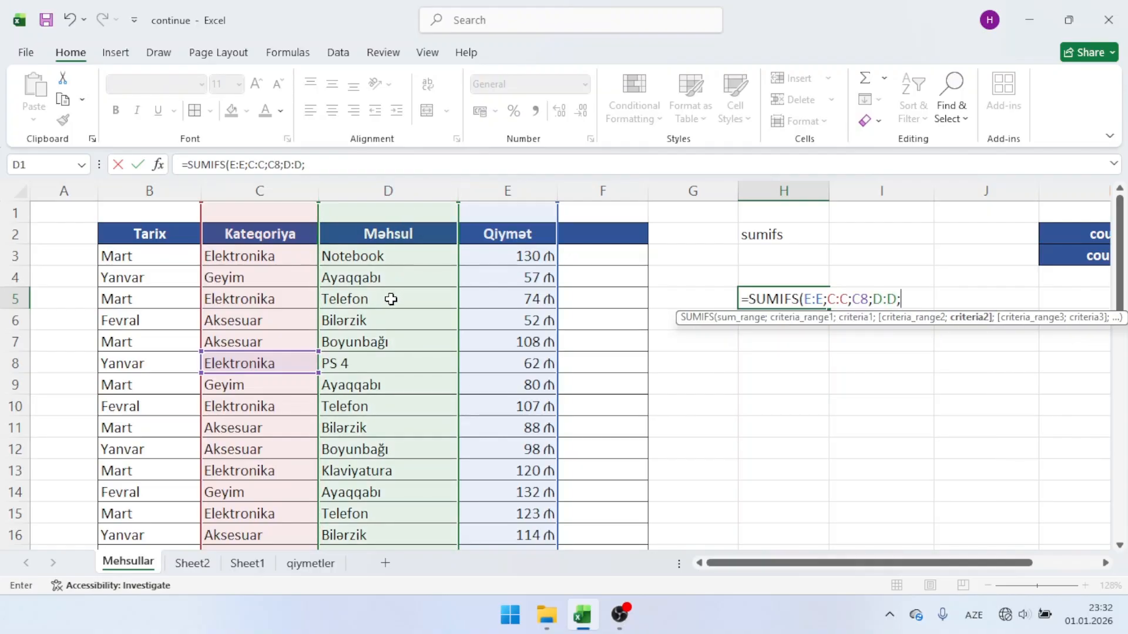
left_click(390, 299)
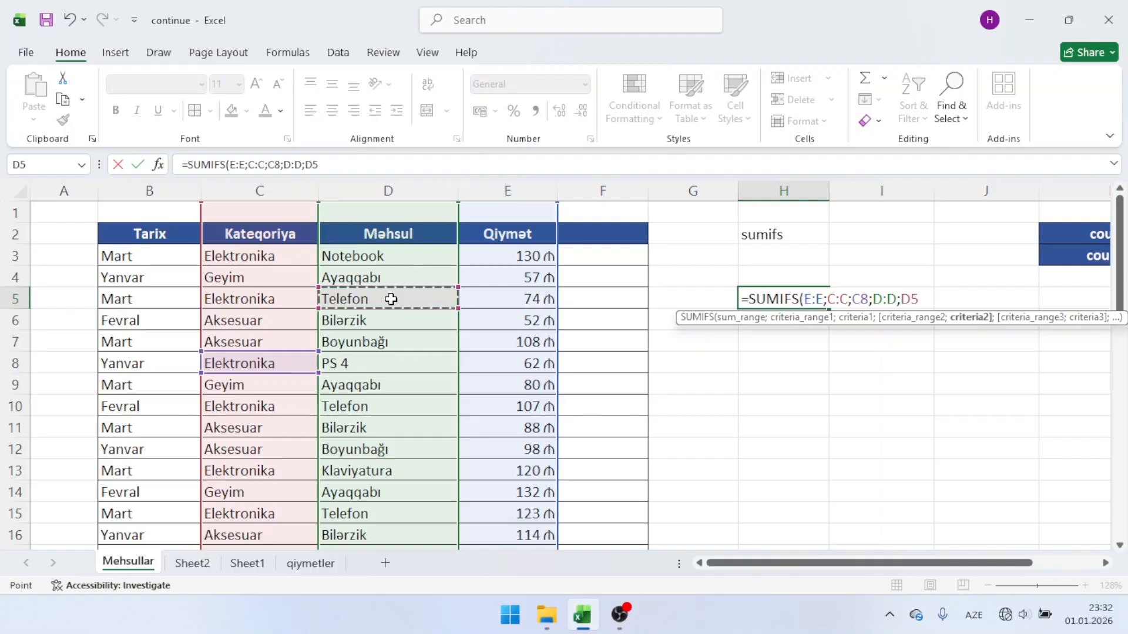
key("Return")
Step: Clear the SUMIFS formula from cell H5
left_click(774, 301)
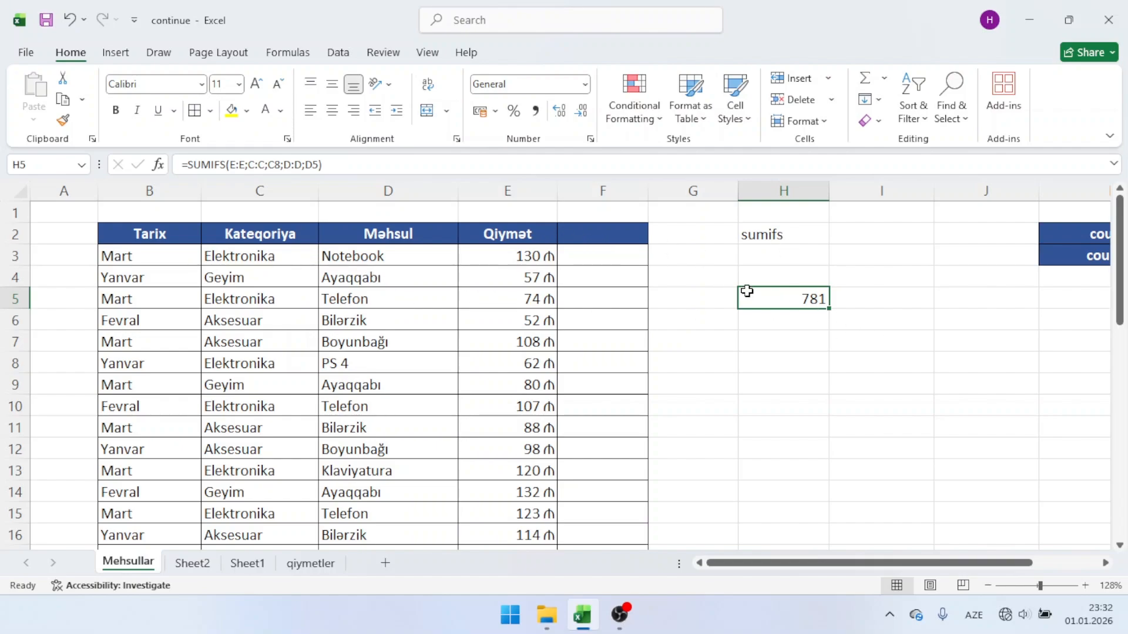
key("Delete")
Step: Copy the header formatting of cell E2 onto the sumifs label in H2 and move the label to L3
left_click(502, 232)
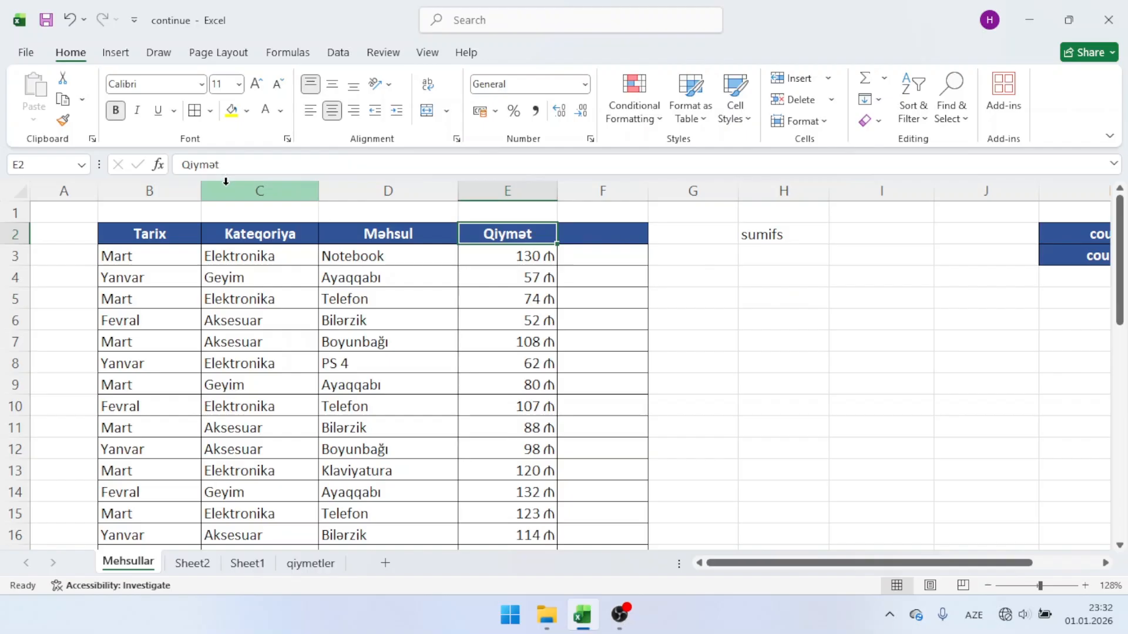
left_click(63, 120)
left_click(800, 231)
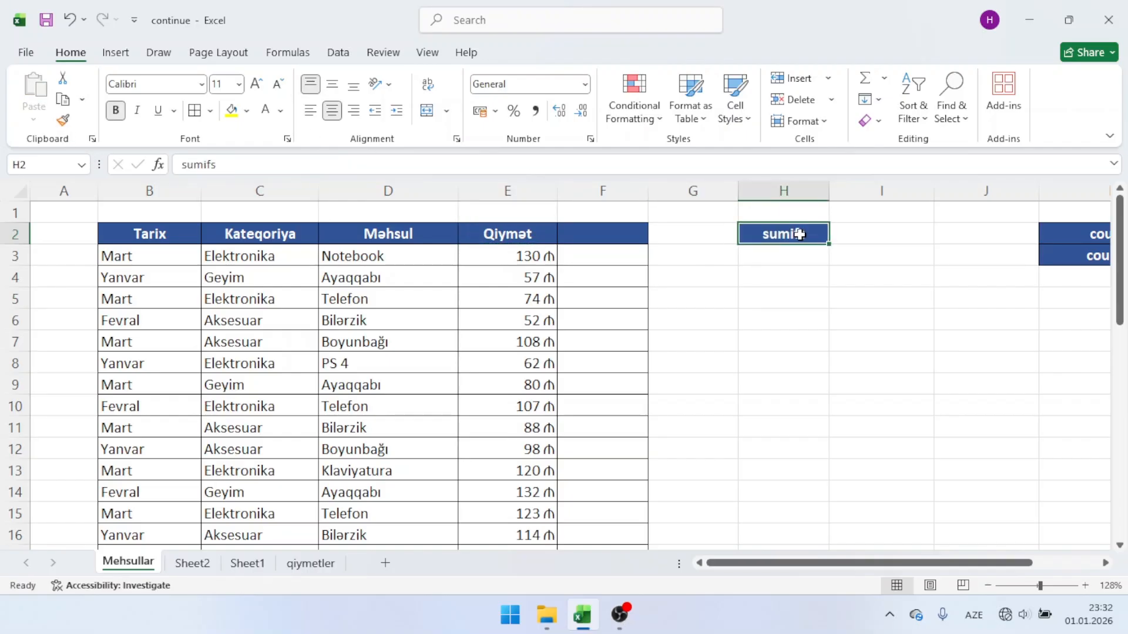
mouse_move(801, 243)
left_mouse_down()
mouse_move(989, 272)
mouse_move(1085, 271)
mouse_move(939, 259)
left_mouse_up()
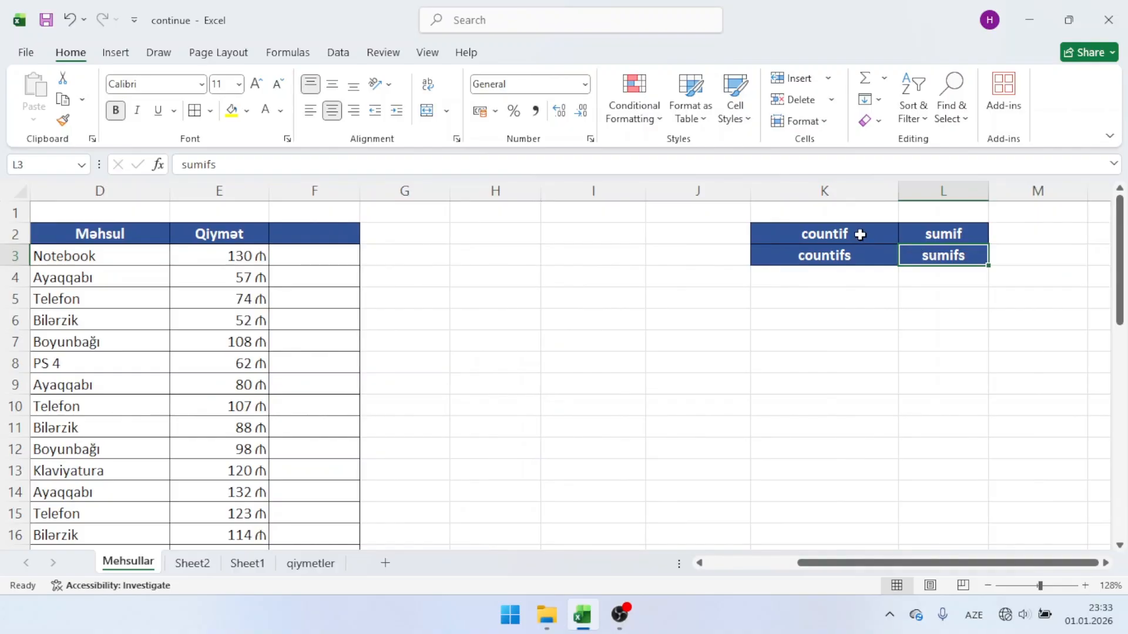
left_click_drag(860, 234, 934, 253)
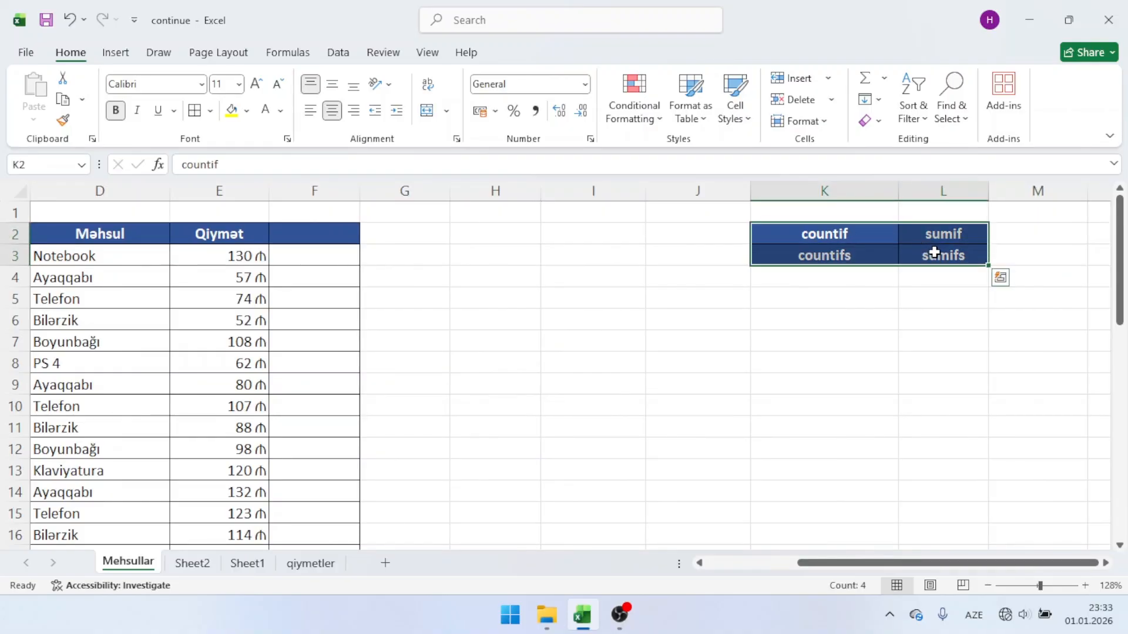
left_click(916, 253)
left_click_drag(865, 230, 910, 252)
left_click(542, 254)
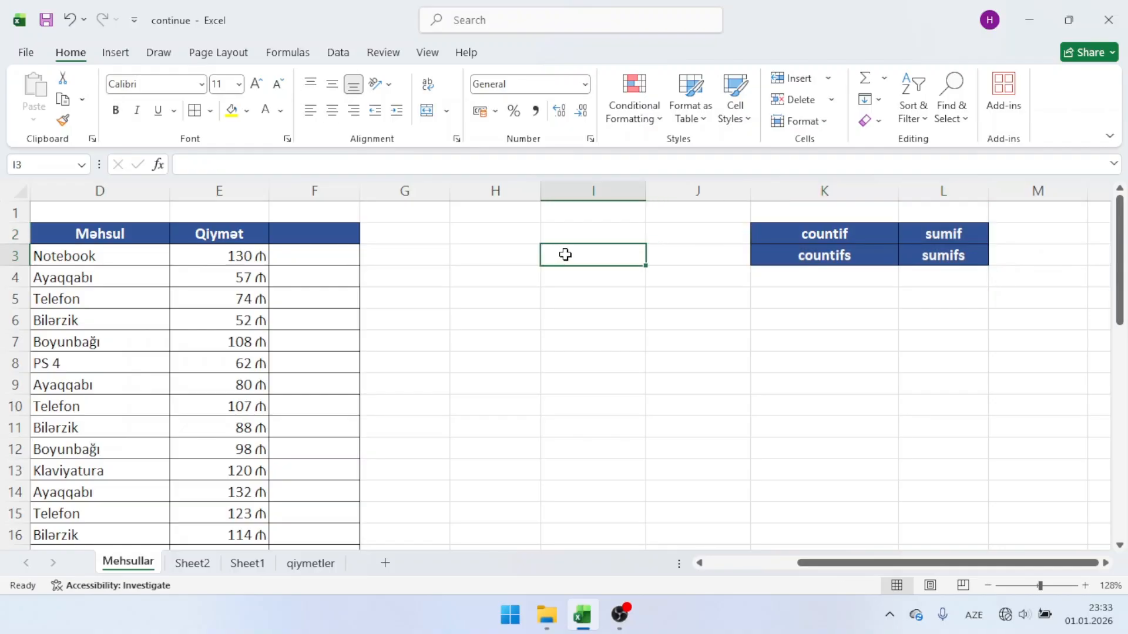